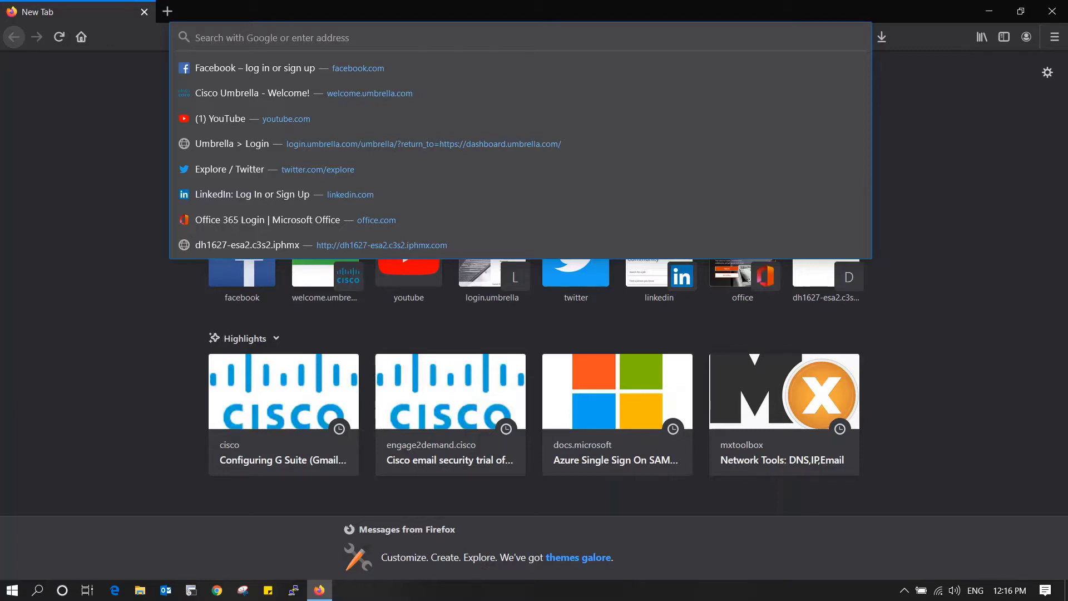
- Load the dh1627-esa1.c3s2.iphmx.com appliance login page from the address bar autocompletion
{"action": "type", "text": "dh1627-esa1.c3s2.iphmx.com/"}
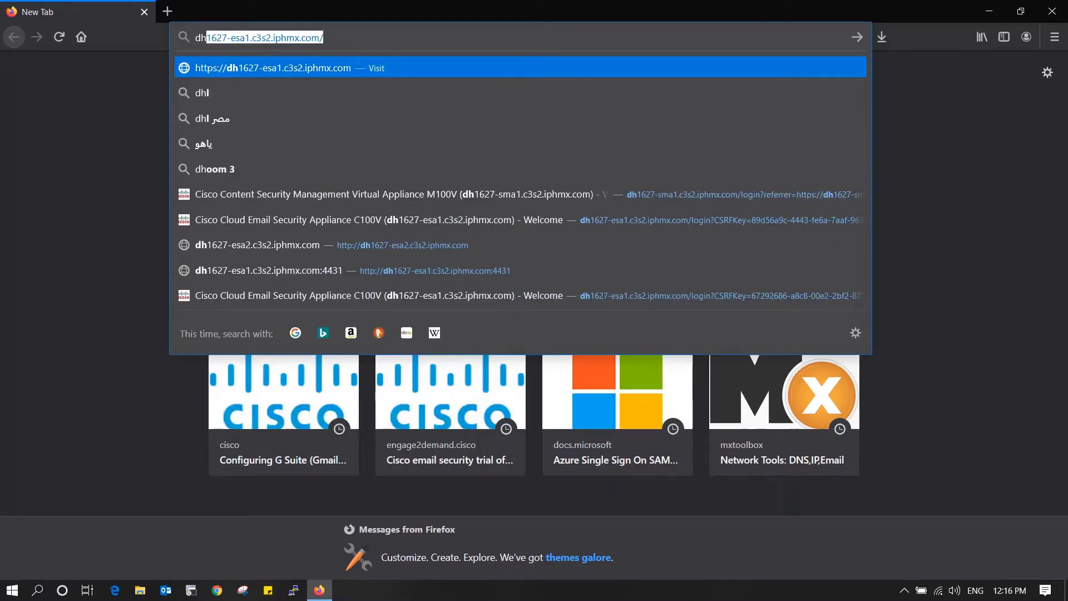
{"action": "key", "text": "Return"}
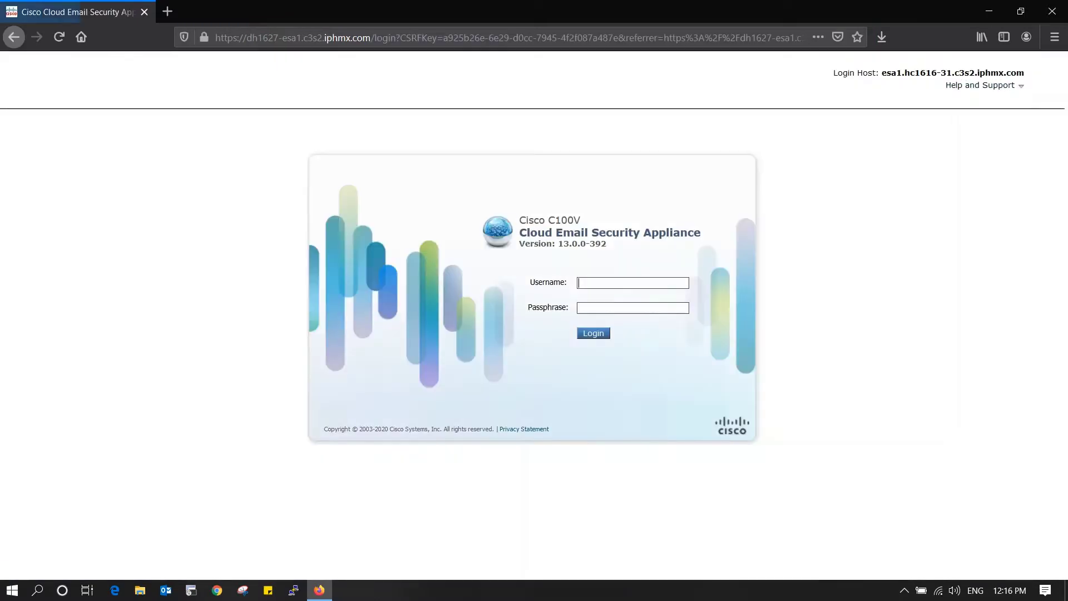
- Log in to the esa1 appliance with the username and passphrase, declining to save the login
{"action": "left_click_drag", "start_coordinate": [282, 37], "coordinate": [301, 38]}
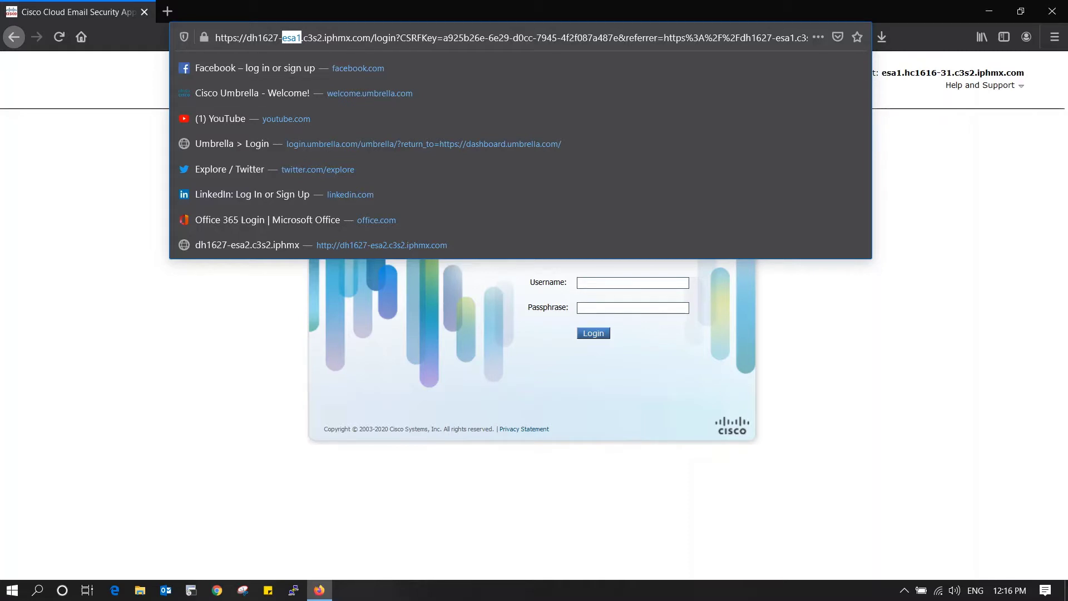
{"action": "key", "text": "Escape"}
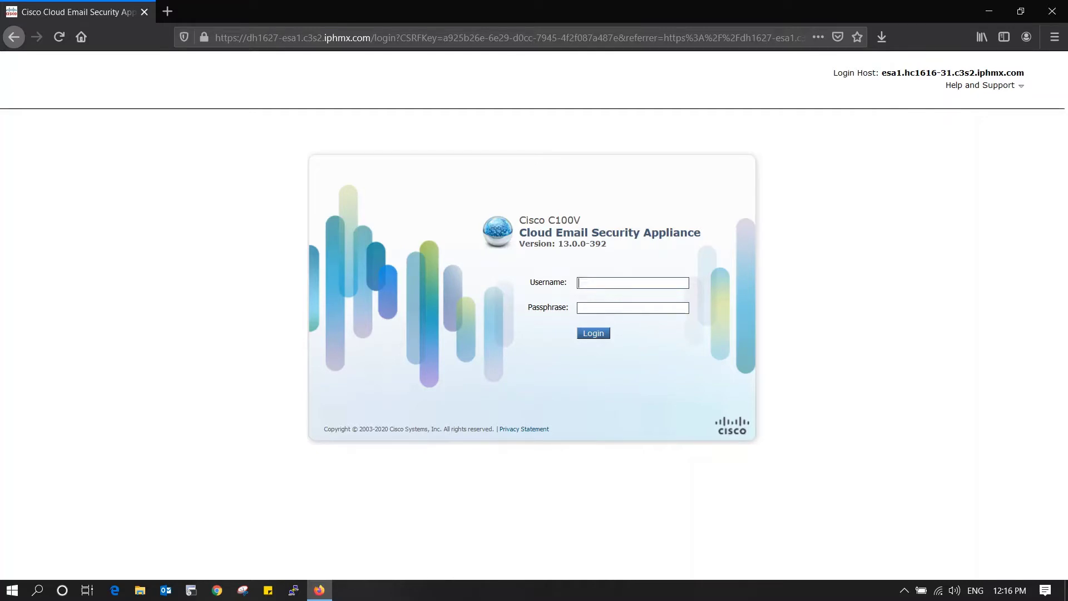
{"action": "type", "text": "minds645"}
{"action": "key", "text": "Tab"}
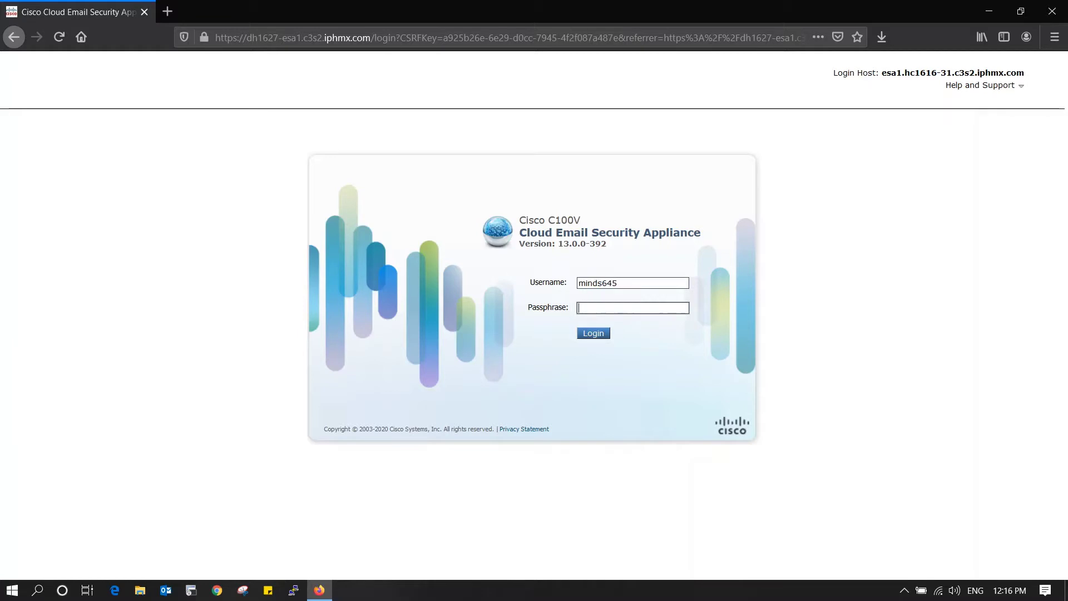
{"action": "type", "text": "**********"}
{"action": "key", "text": "Return"}
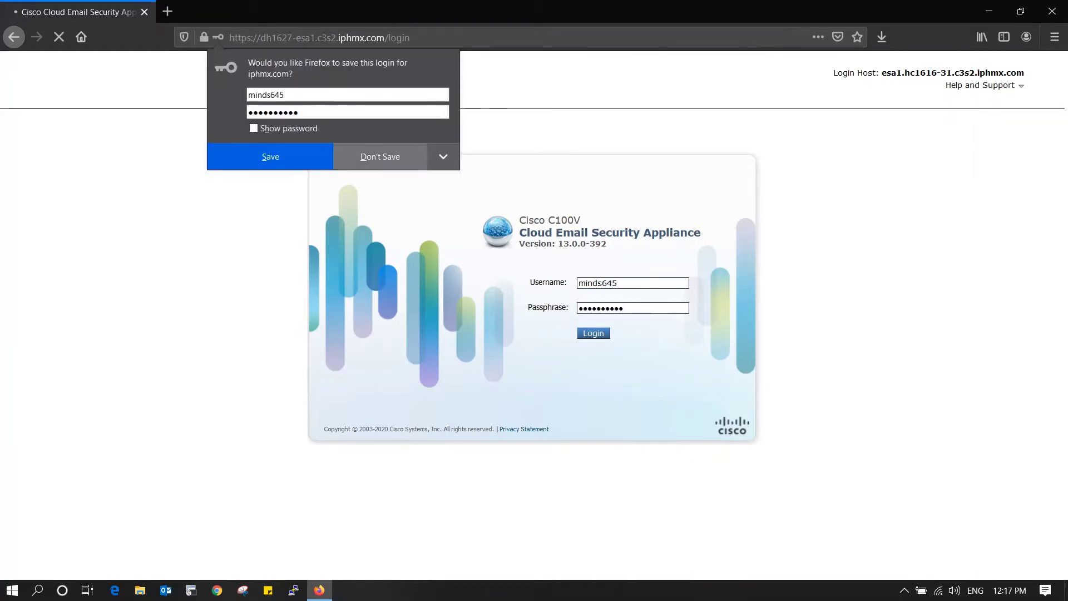
{"action": "key", "text": "Escape"}
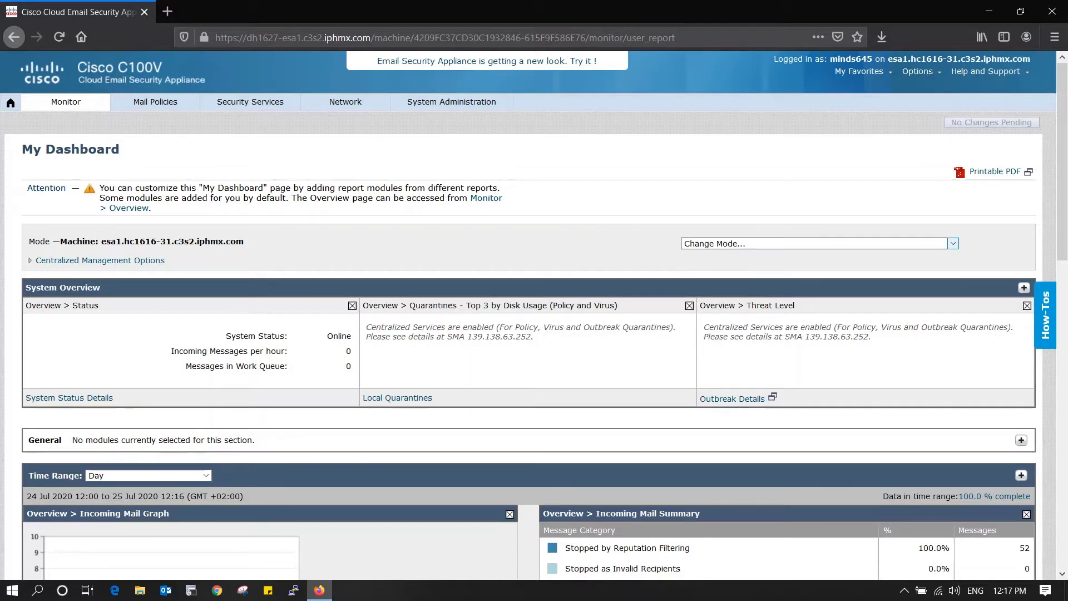
- Browse the Change Mode list of cluster, group and machine modes without changing mode
{"action": "left_click", "coordinate": [953, 243]}
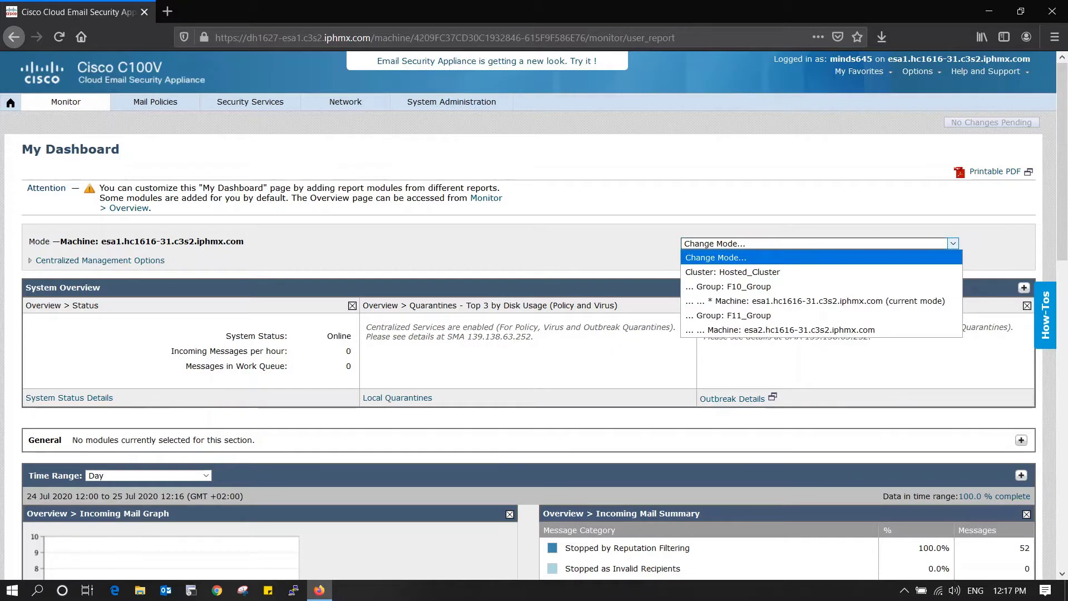
{"action": "key", "text": "Down"}
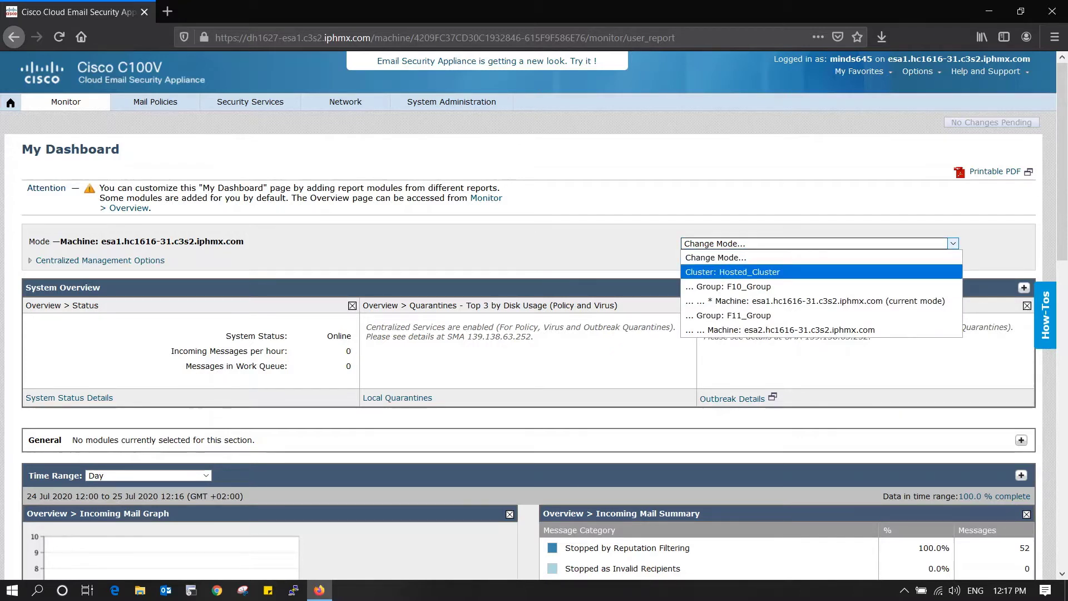
{"action": "key", "text": "Down"}
{"action": "key", "text": "Down"}
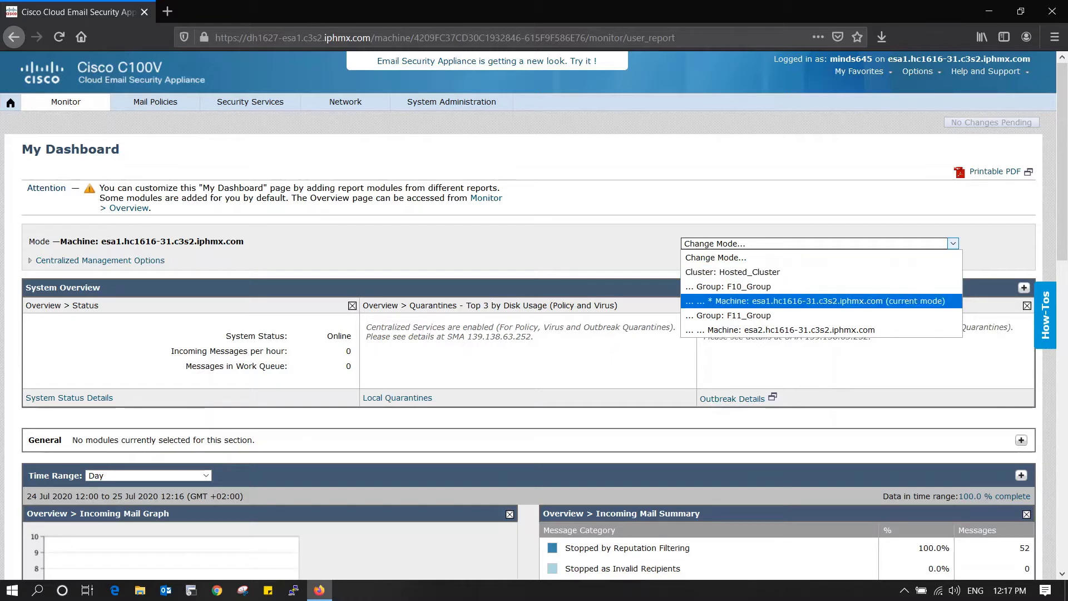
{"action": "key", "text": "Down"}
{"action": "key", "text": "Down"}
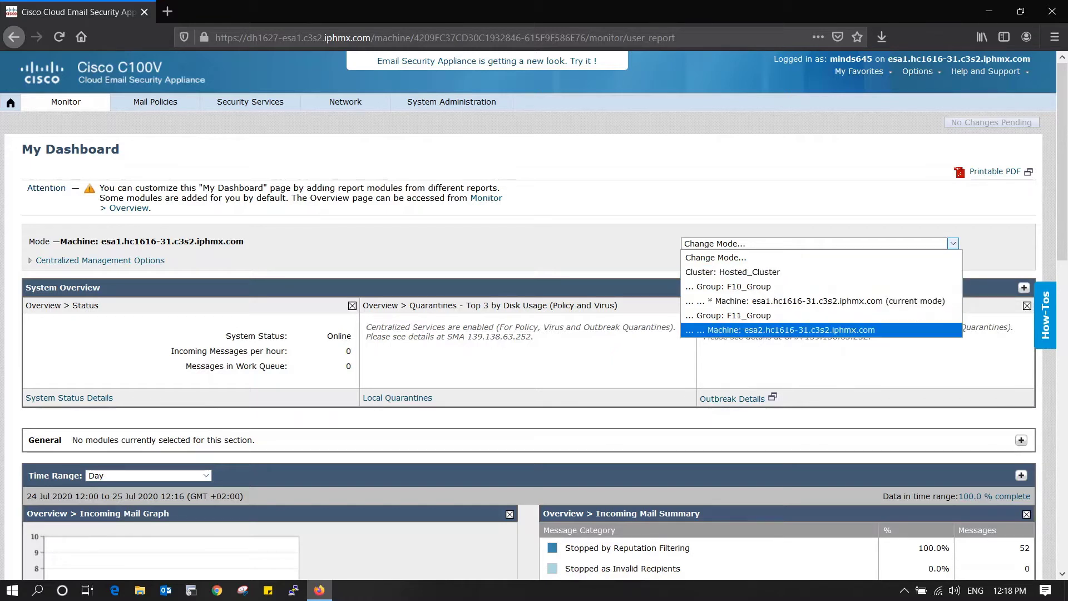
{"action": "key", "text": "Up"}
{"action": "key", "text": "Up"}
{"action": "key", "text": "Up"}
{"action": "key", "text": "Up"}
{"action": "key", "text": "Up"}
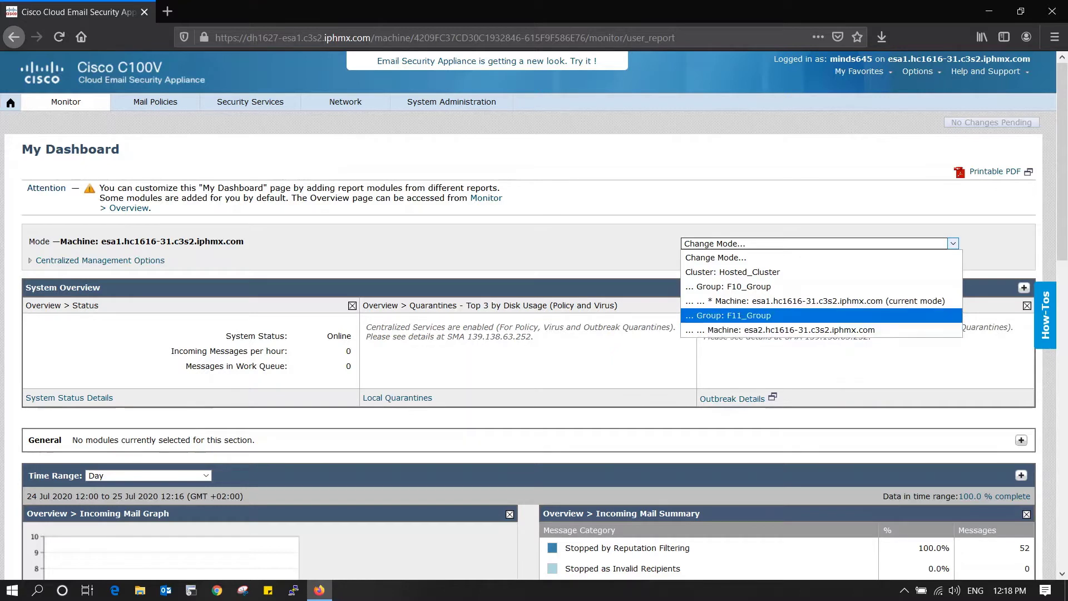
{"action": "key", "text": "Escape"}
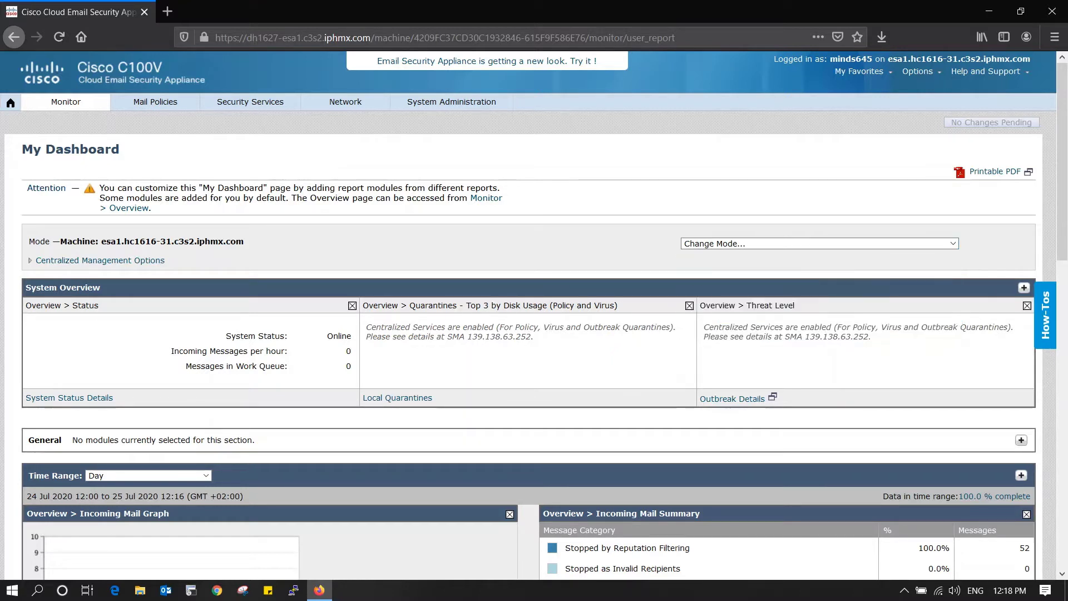
- Review the current machine's dashboard, then switch it to Cluster: Hosted_Cluster mode
{"action": "left_click_drag", "start_coordinate": [244, 241], "coordinate": [101, 240]}
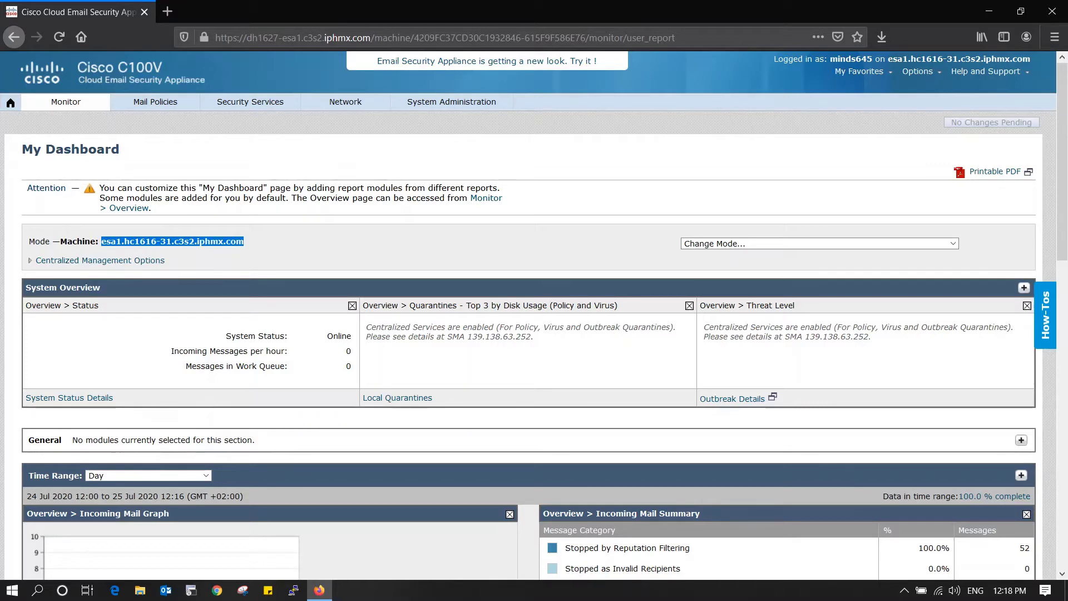
{"action": "scroll", "coordinate": [534, 315], "scroll_direction": "down", "scroll_amount": 6}
{"action": "scroll", "coordinate": [534, 315], "scroll_direction": "down", "scroll_amount": 5}
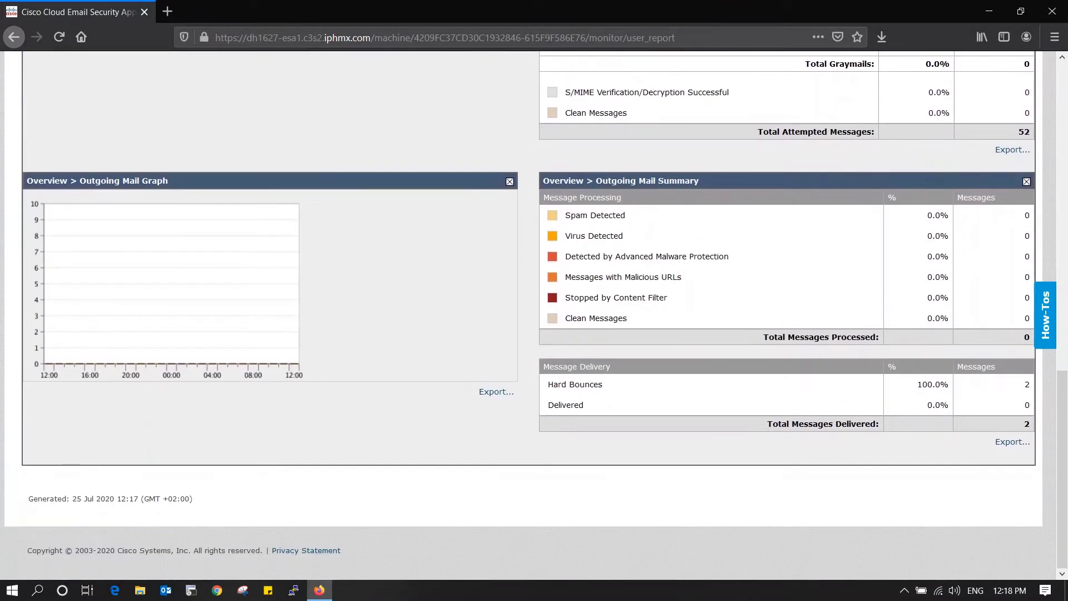
{"action": "scroll", "coordinate": [534, 315], "scroll_direction": "up", "scroll_amount": 15}
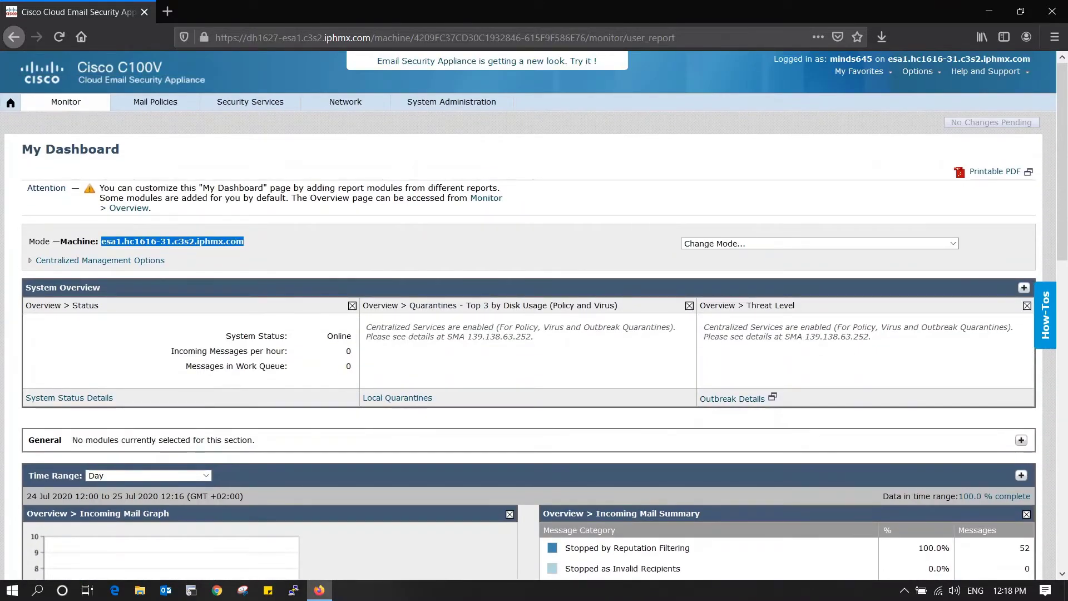
{"action": "left_click", "coordinate": [953, 243]}
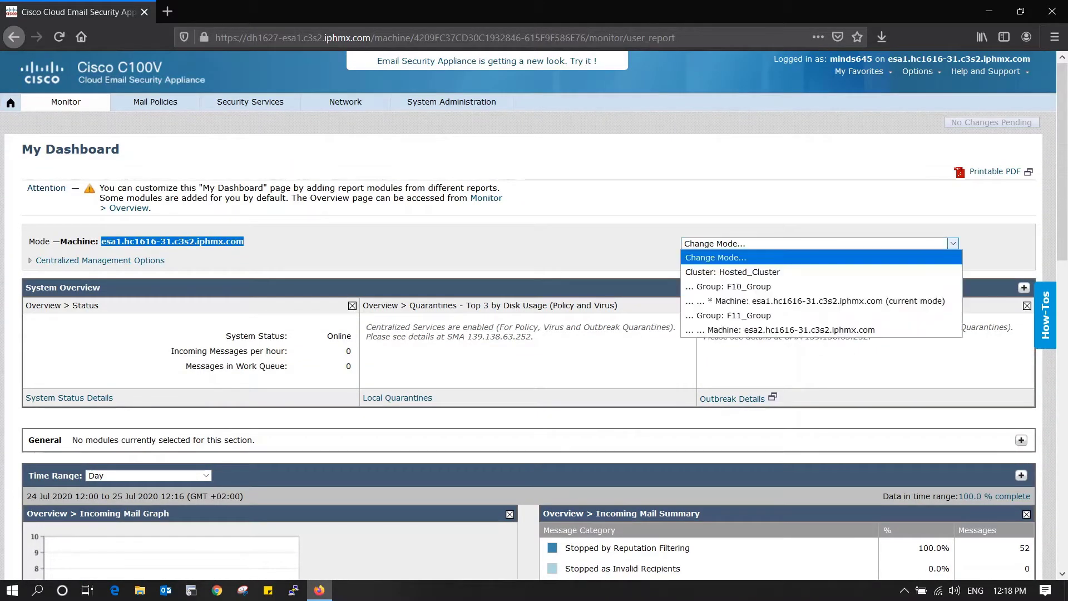
{"action": "key", "text": "Down"}
{"action": "key", "text": "Return"}
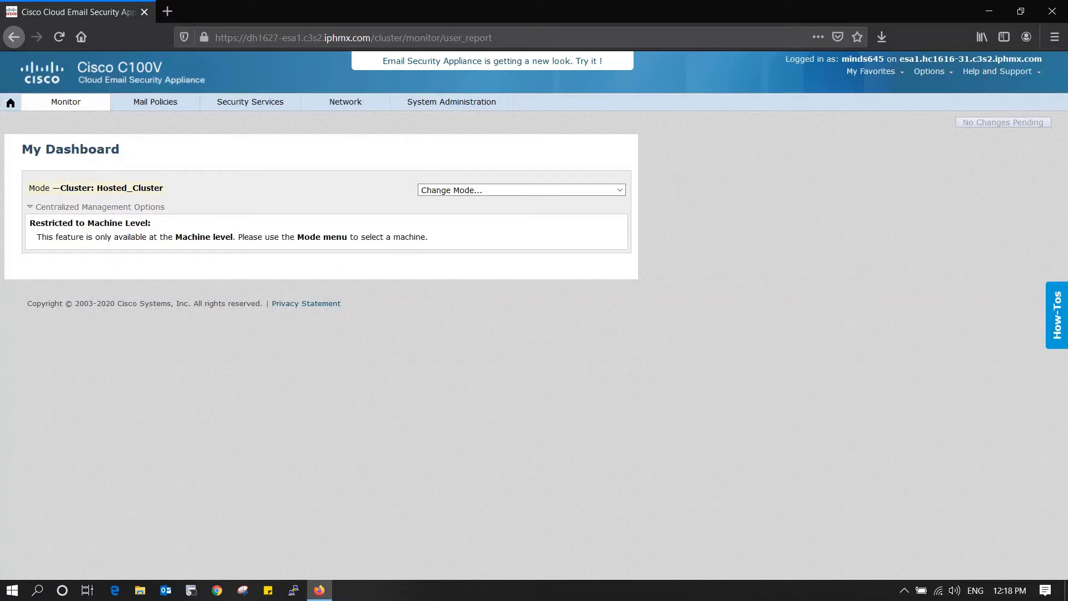
- Switch the dashboard to Machine: esa2.hc1616-31.c3s2.iphmx.com mode
{"action": "mouse_move", "coordinate": [65, 102]}
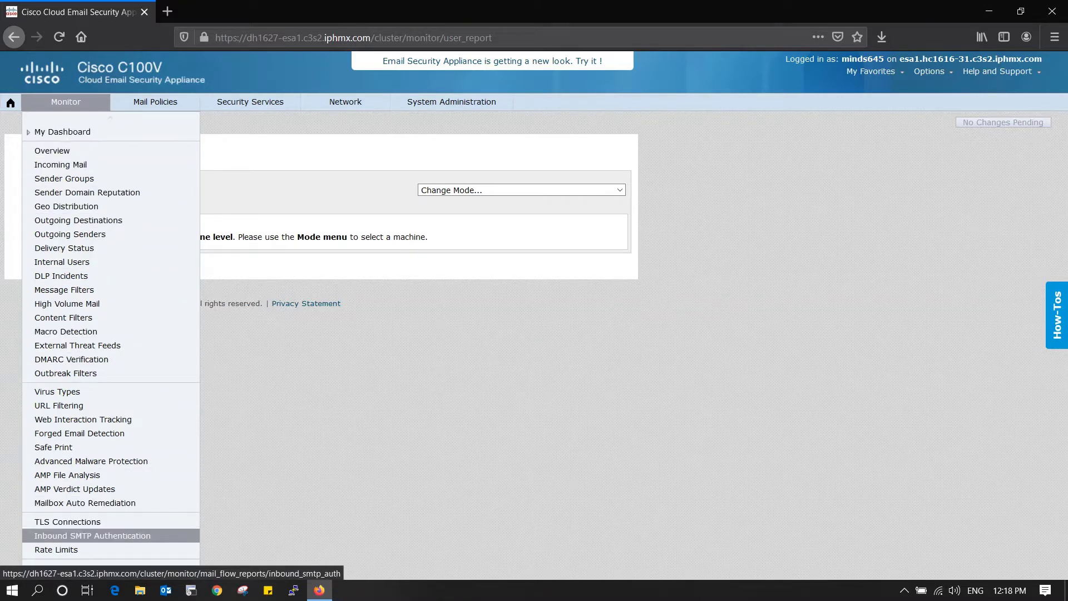
{"action": "mouse_move", "coordinate": [110, 567]}
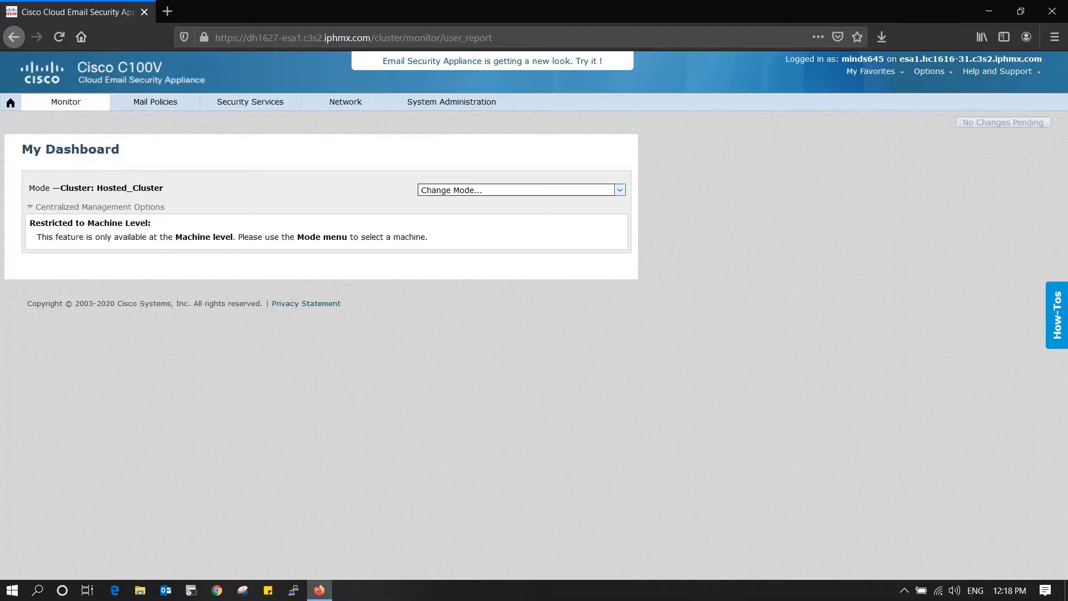
{"action": "left_click", "coordinate": [521, 189]}
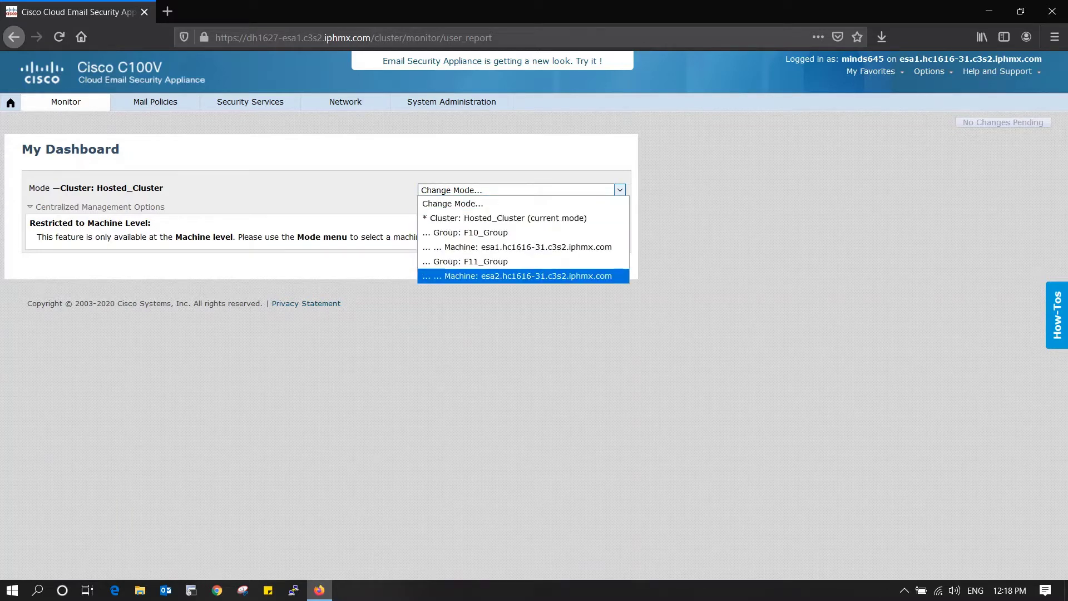
{"action": "key", "text": "Return"}
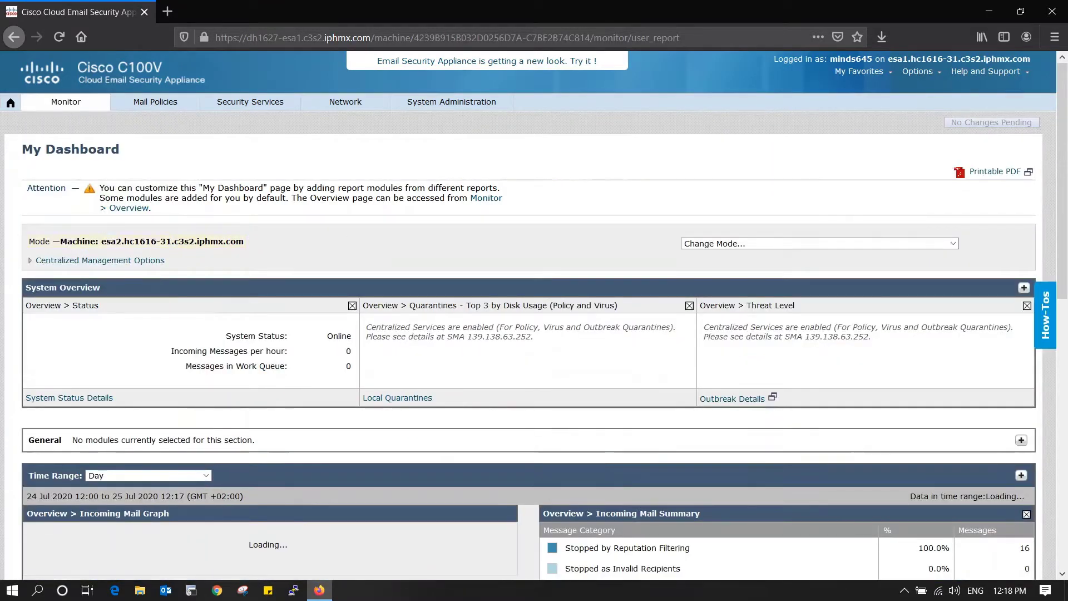
- Scroll the esa2 dashboard, highlight esa1 in the address, then show the Monitor and Mail Policies menus
{"action": "scroll", "coordinate": [534, 315], "scroll_direction": "down", "scroll_amount": 3}
{"action": "scroll", "coordinate": [534, 315], "scroll_direction": "down", "scroll_amount": 2}
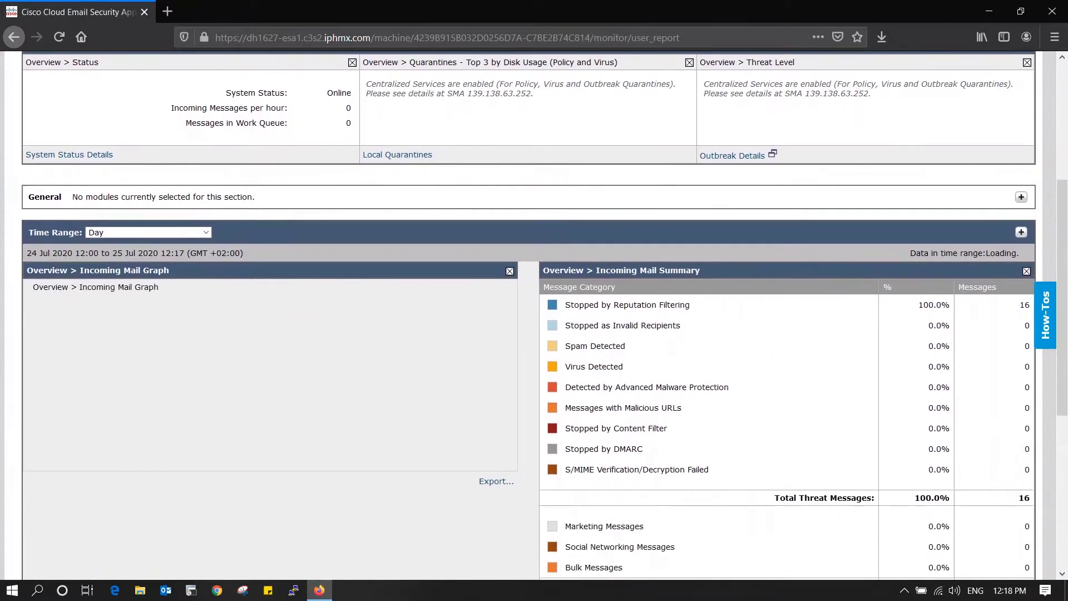
{"action": "left_click_drag", "start_coordinate": [281, 37], "coordinate": [302, 37]}
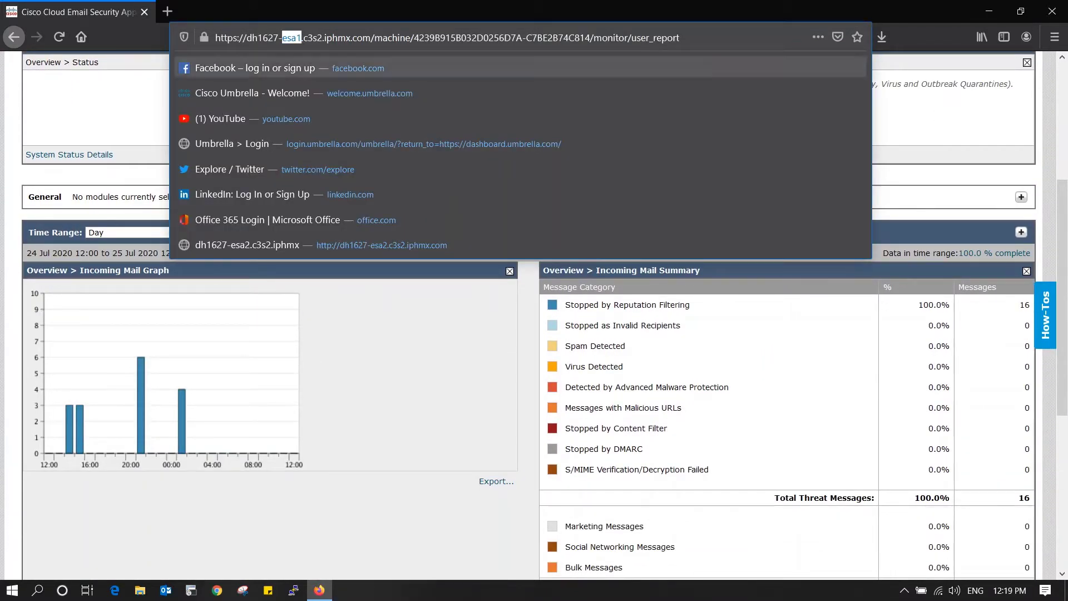
{"action": "key", "text": "Escape"}
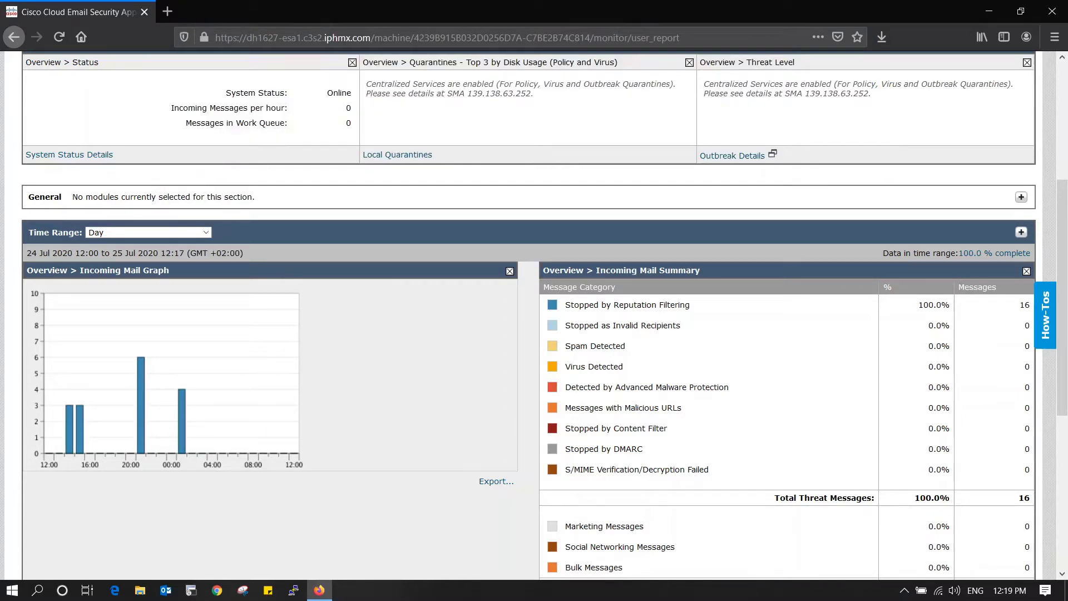
{"action": "scroll", "coordinate": [534, 316], "scroll_direction": "down", "scroll_amount": 6}
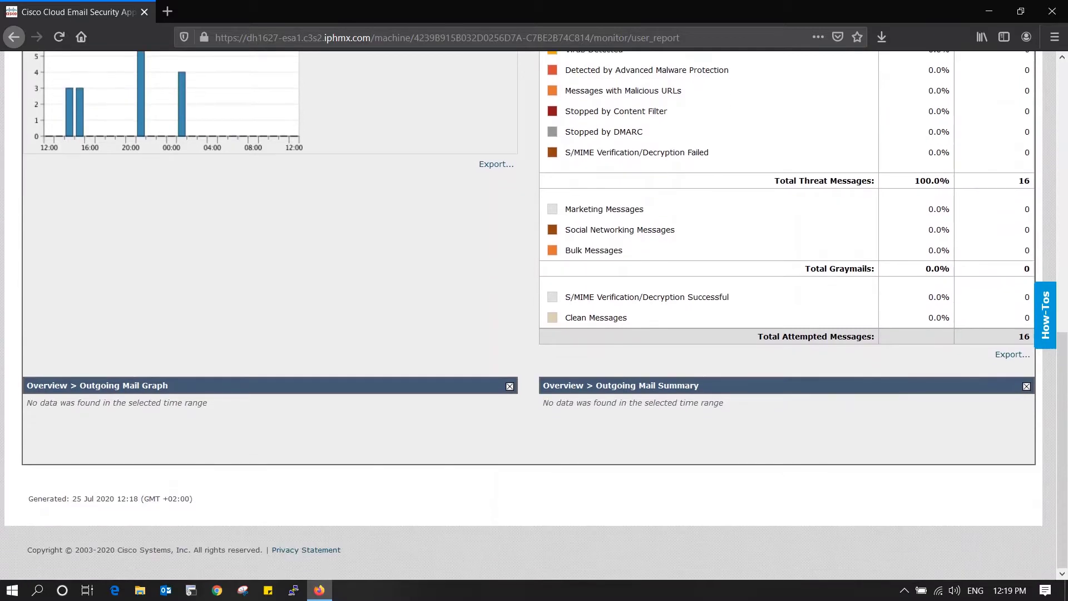
{"action": "scroll", "coordinate": [533, 315], "scroll_direction": "up", "scroll_amount": 10}
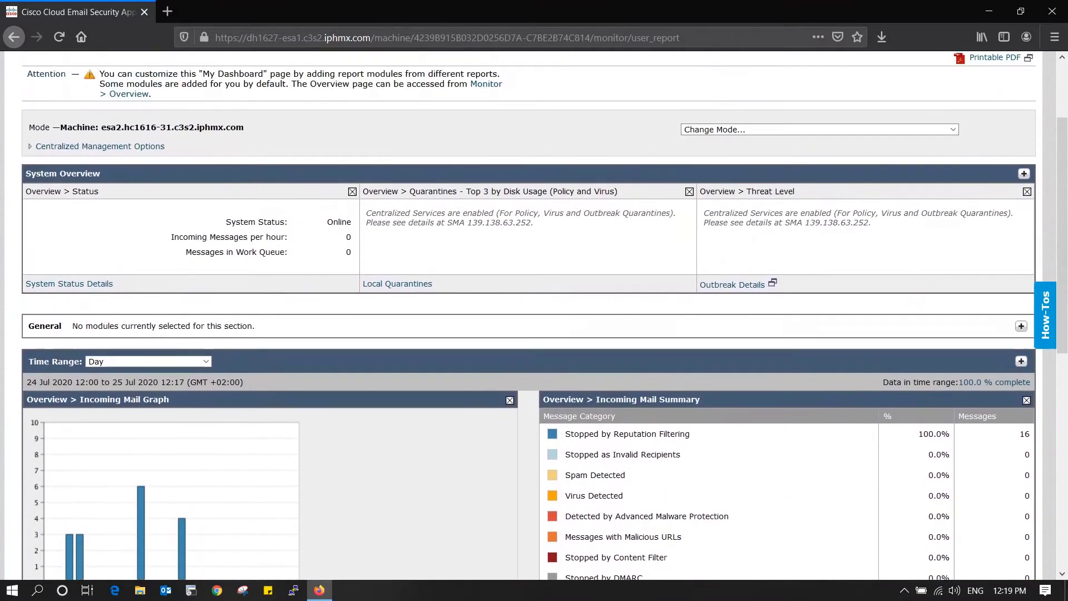
{"action": "scroll", "coordinate": [534, 316], "scroll_direction": "up", "scroll_amount": 1}
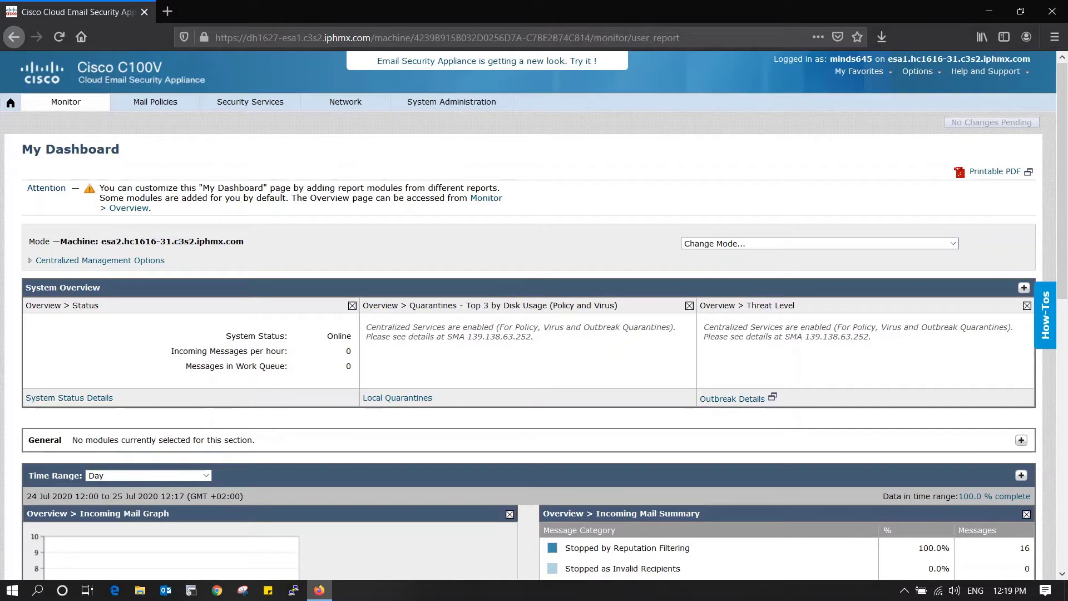
{"action": "left_click", "coordinate": [65, 102]}
{"action": "mouse_move", "coordinate": [65, 101]}
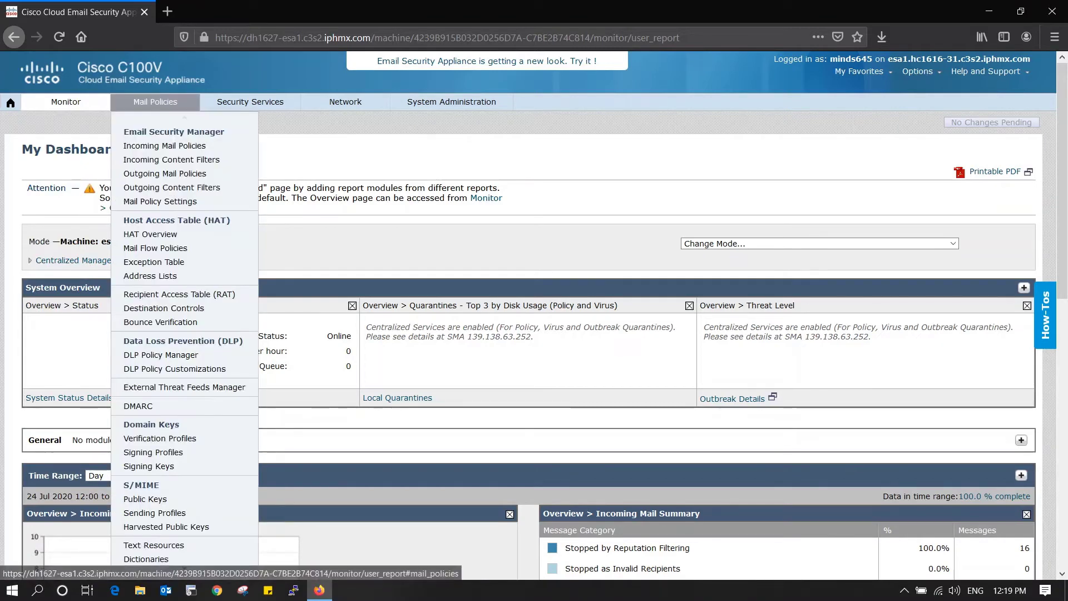
- Switch Change Mode to Cluster: Hosted_Cluster
{"action": "mouse_move", "coordinate": [250, 102]}
{"action": "mouse_move", "coordinate": [451, 102]}
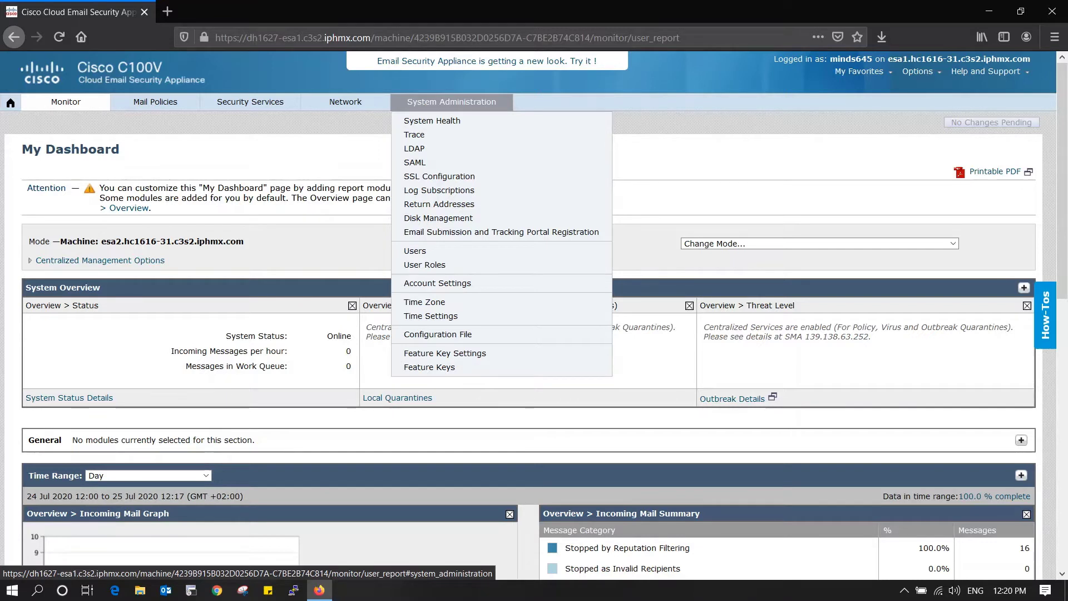
{"action": "left_click", "coordinate": [812, 243]}
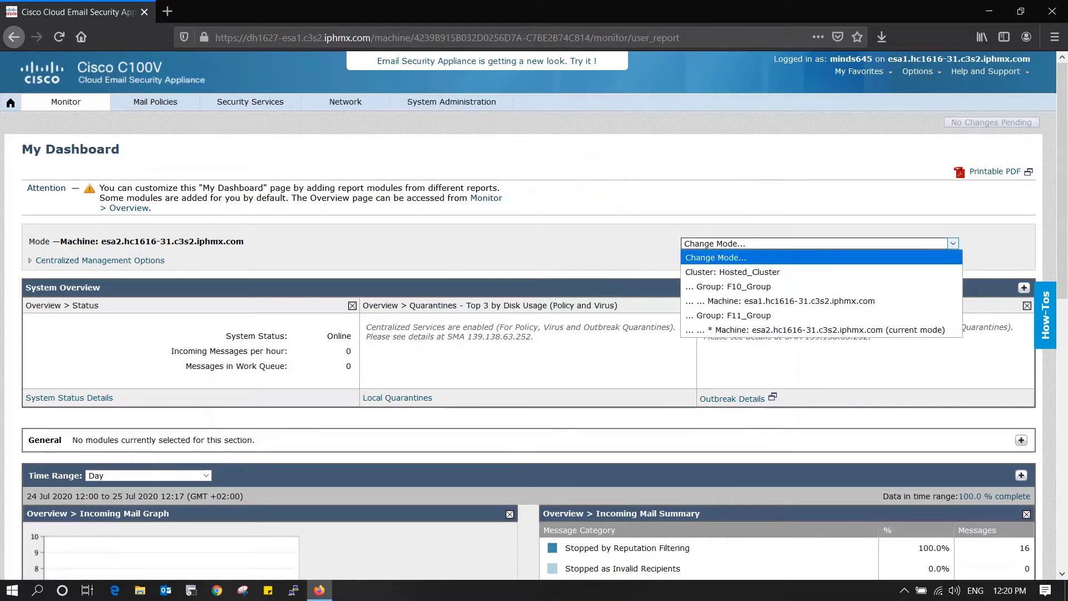
{"action": "left_click", "coordinate": [733, 271]}
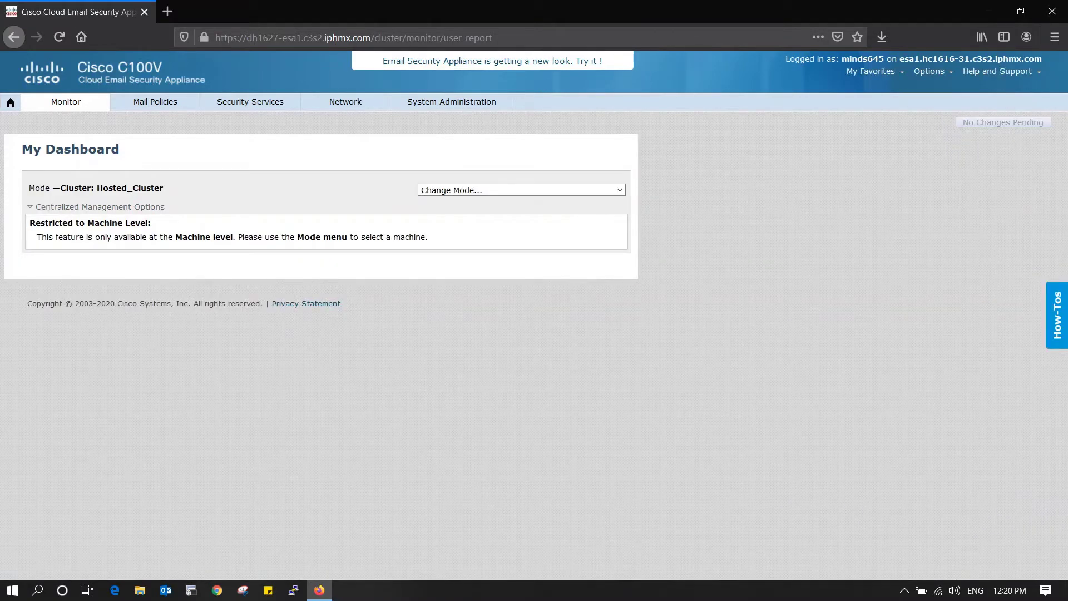
- Open System Administration > Users and review the two Cloud Administrator accounts
{"action": "left_click", "coordinate": [451, 101]}
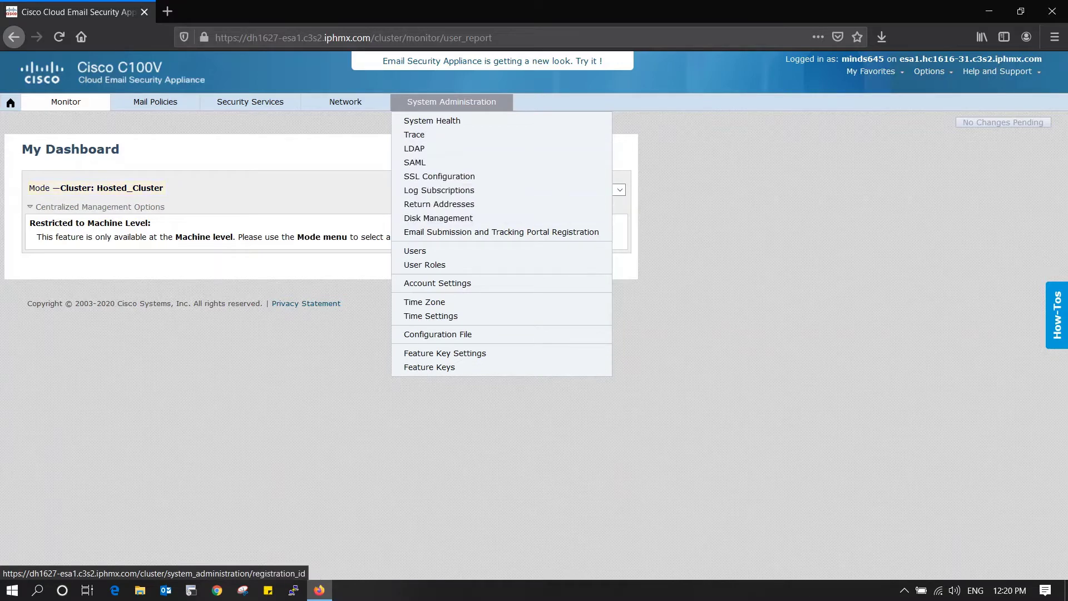
{"action": "left_click", "coordinate": [415, 250]}
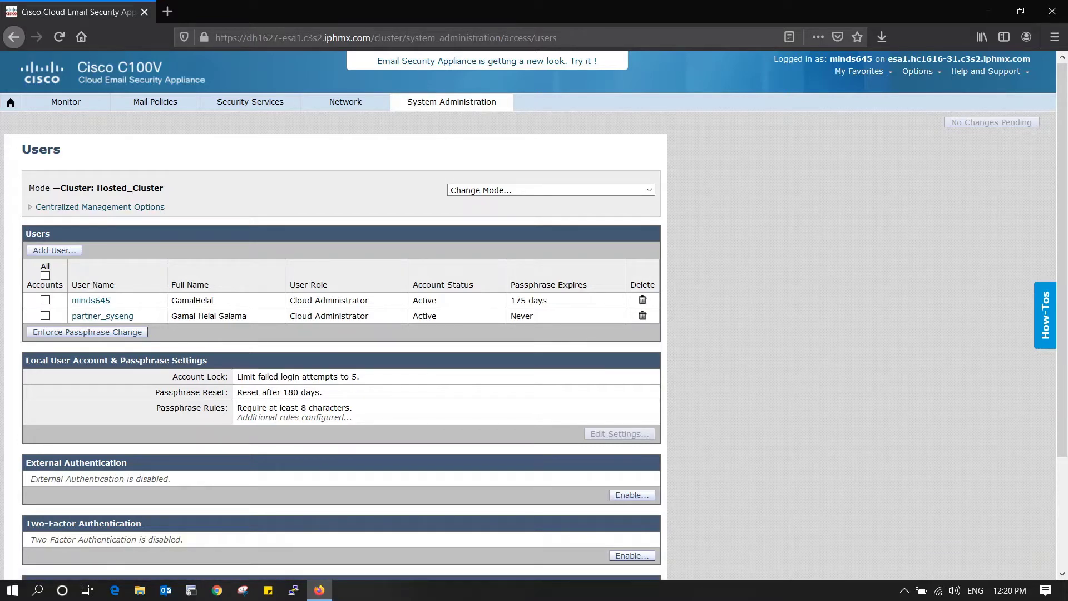
{"action": "scroll", "coordinate": [334, 312], "scroll_direction": "down", "scroll_amount": 5}
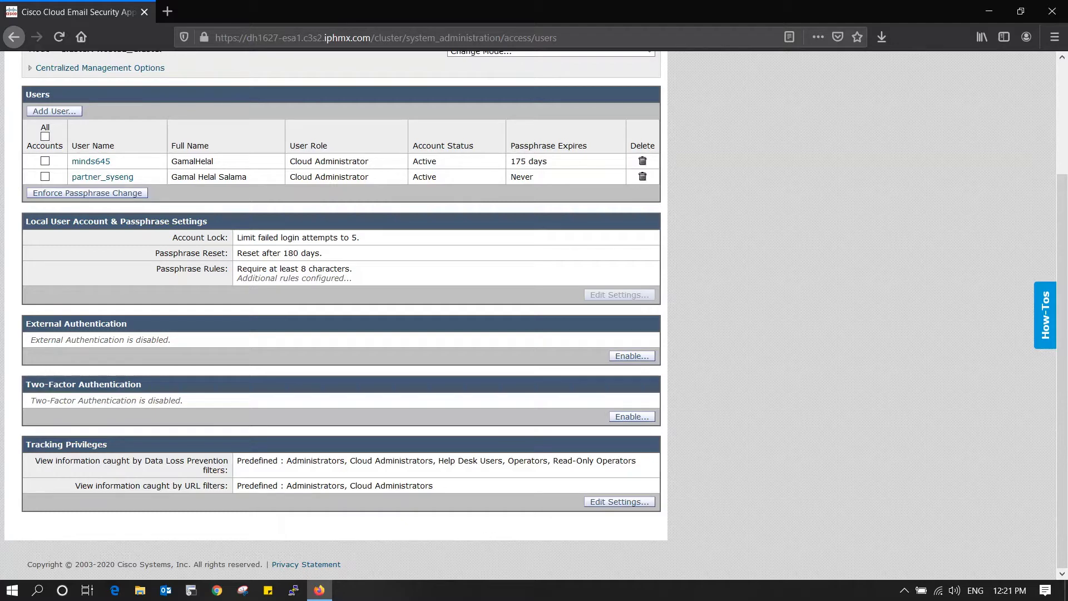
{"action": "scroll", "coordinate": [334, 311], "scroll_direction": "up", "scroll_amount": 3}
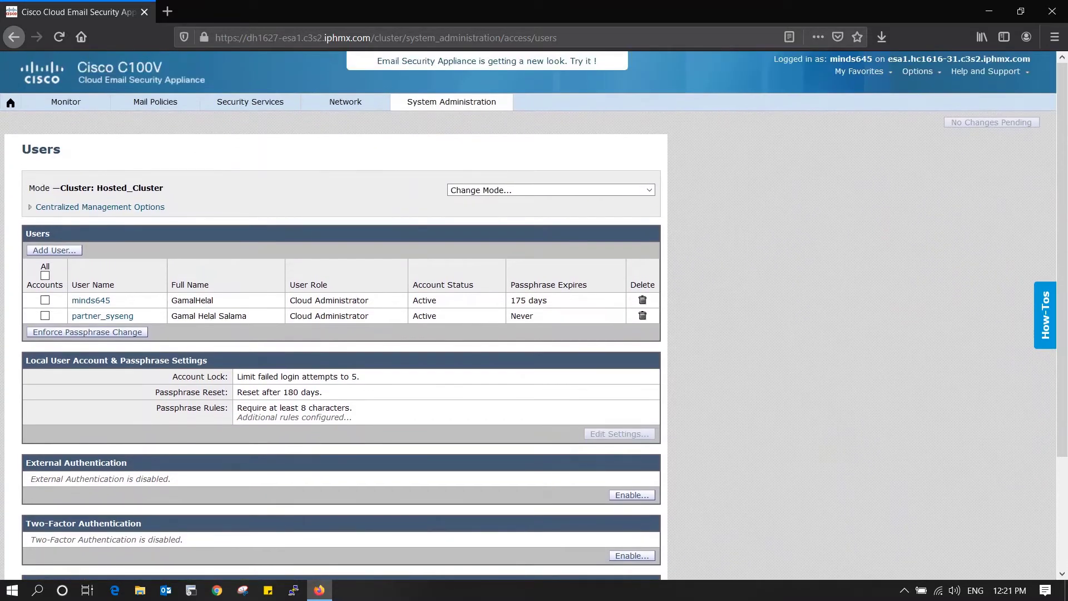
{"action": "left_click", "coordinate": [451, 101]}
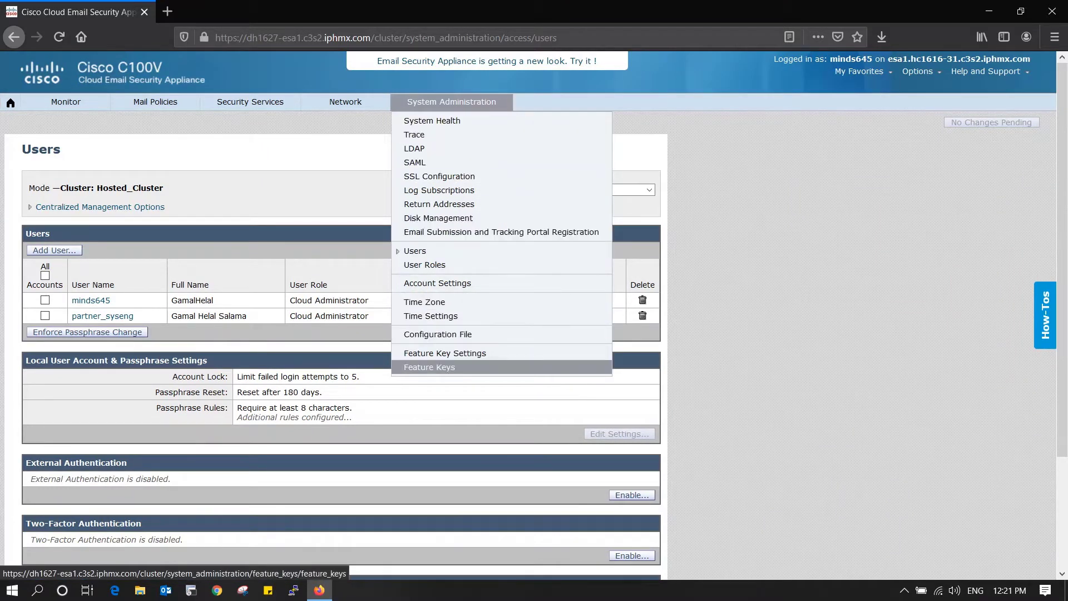
- Open Feature Keys and switch to Machine: esa1.hc1616-31.c3s2.iphmx.com mode
{"action": "left_click", "coordinate": [429, 366]}
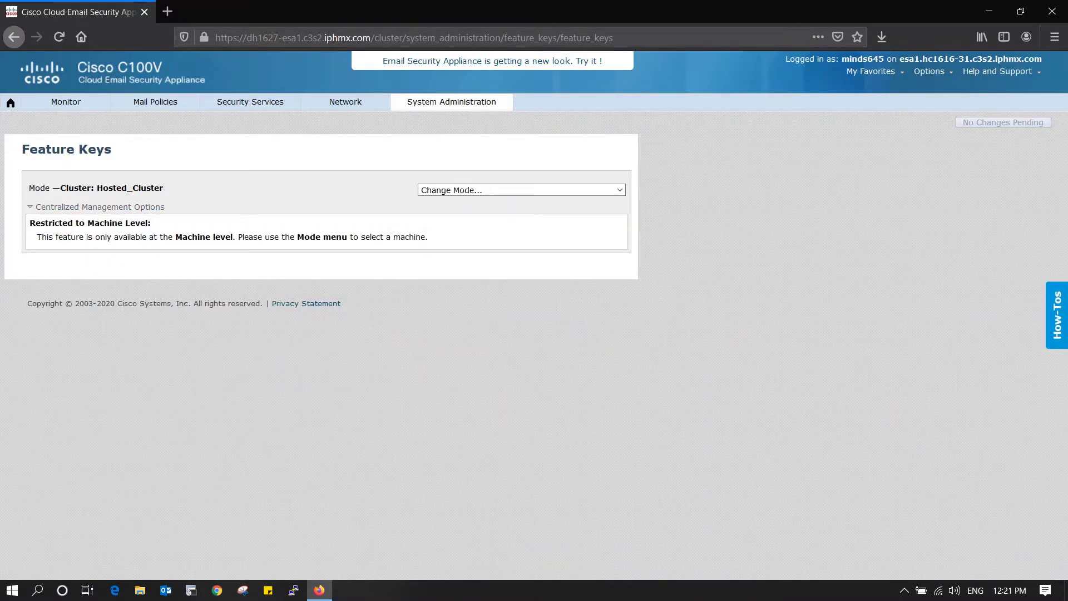
{"action": "left_click_drag", "start_coordinate": [88, 222], "coordinate": [145, 223]}
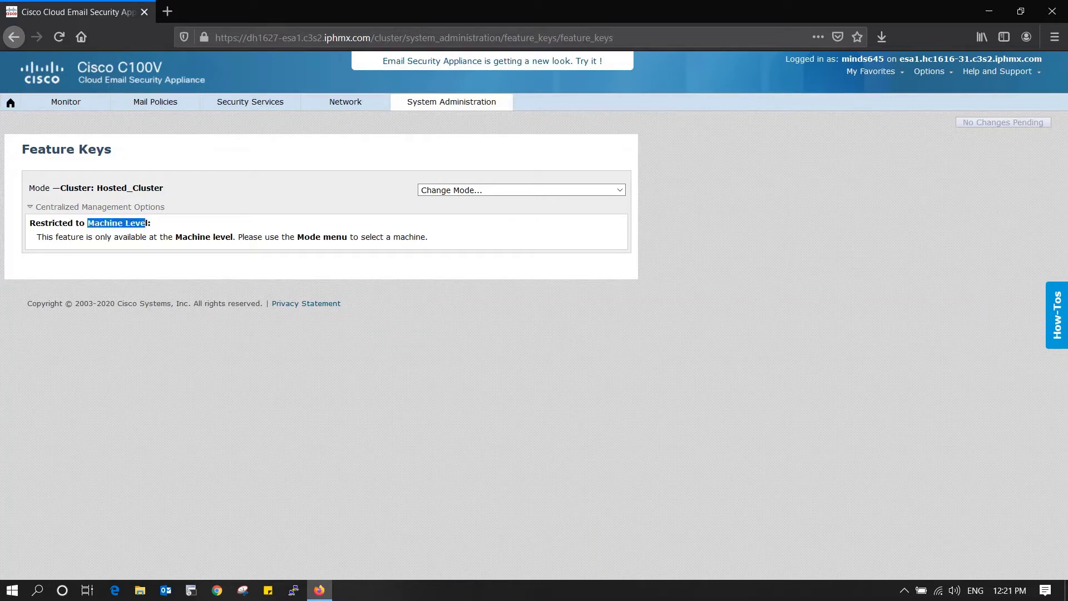
{"action": "left_click", "coordinate": [619, 190]}
{"action": "key", "text": "Down"}
{"action": "key", "text": "Down"}
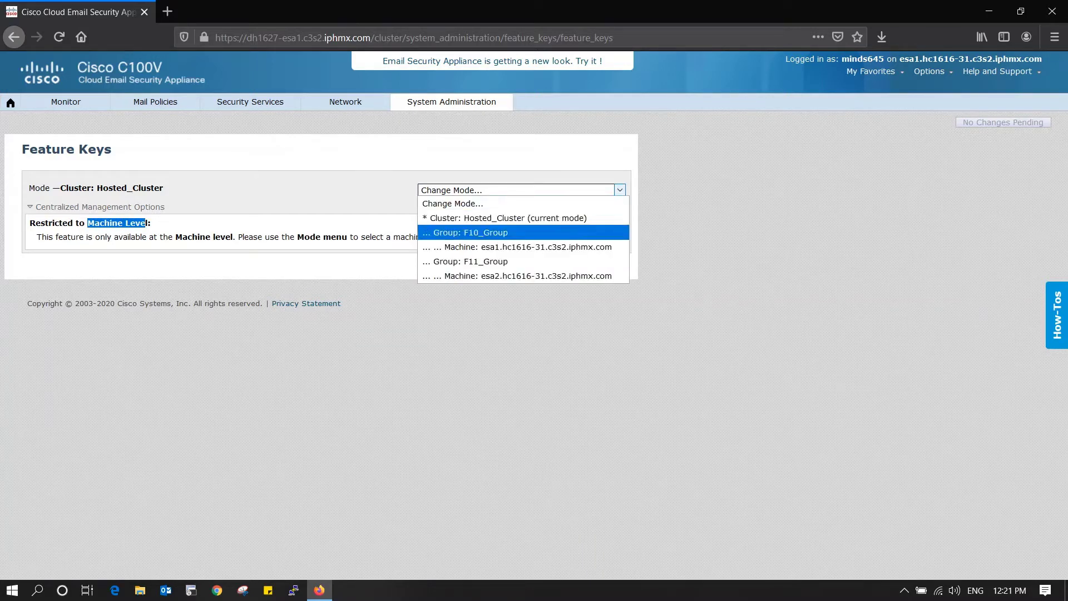
{"action": "key", "text": "Return"}
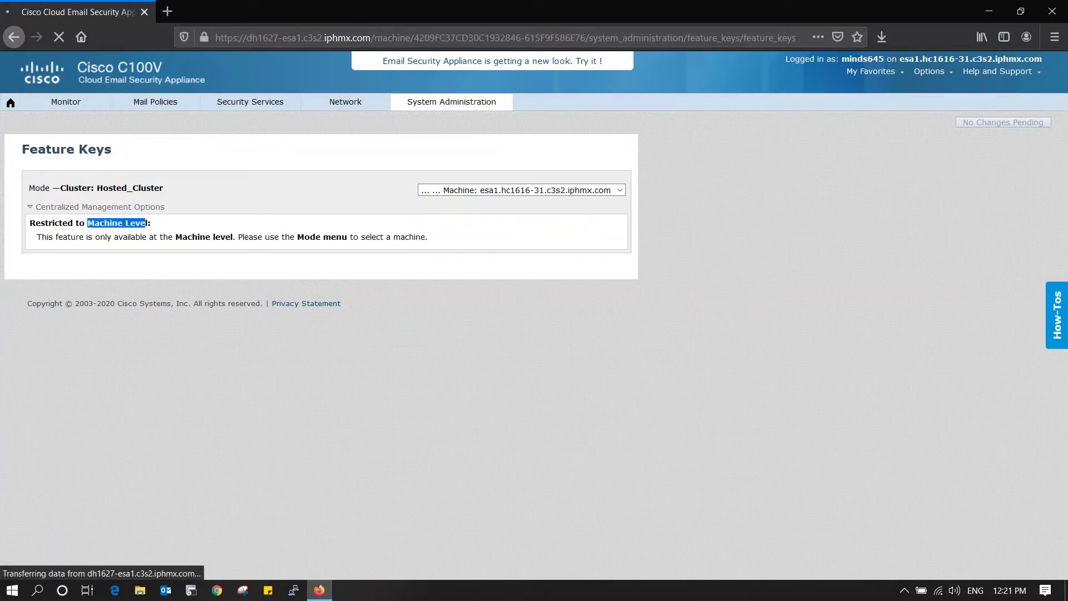
- Review esa1's feature keys, mostly active with 38 days remaining
{"action": "scroll", "coordinate": [319, 334], "scroll_direction": "down", "scroll_amount": 3}
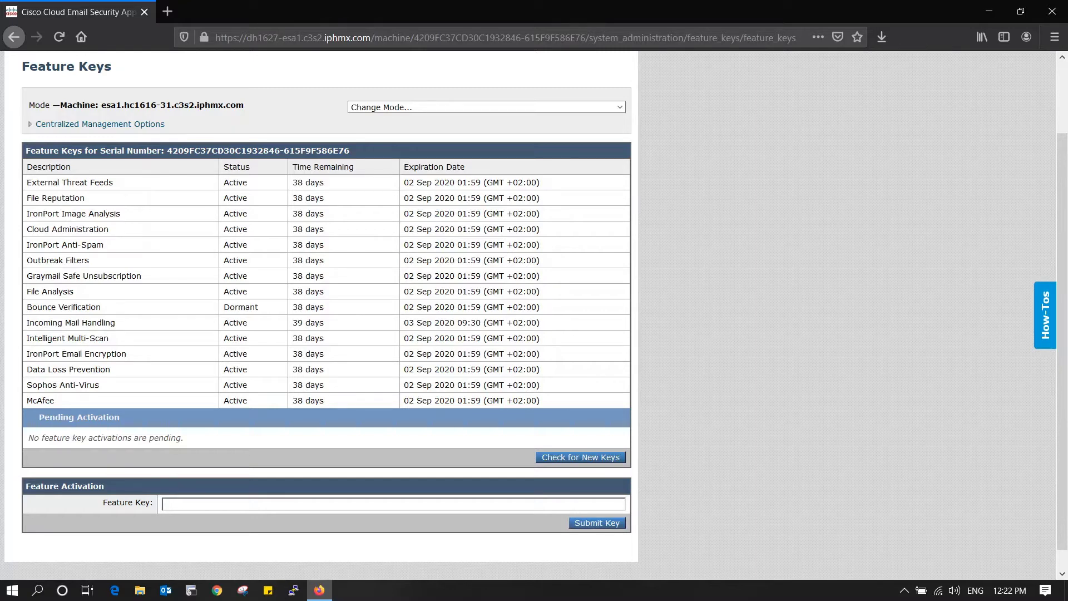
{"action": "scroll", "coordinate": [328, 312], "scroll_direction": "up", "scroll_amount": 2}
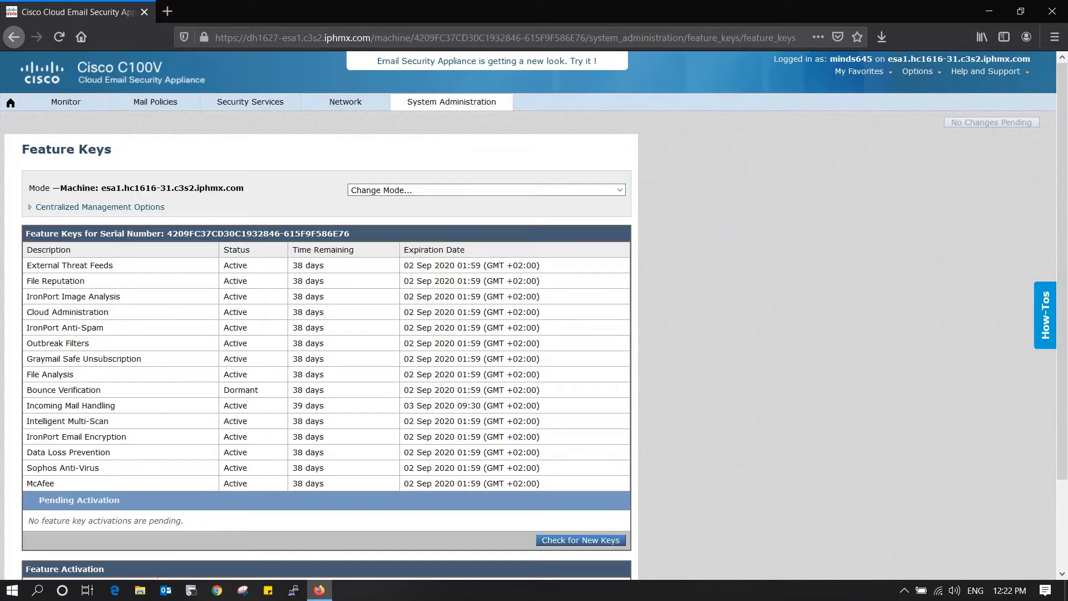
{"action": "left_click", "coordinate": [451, 102]}
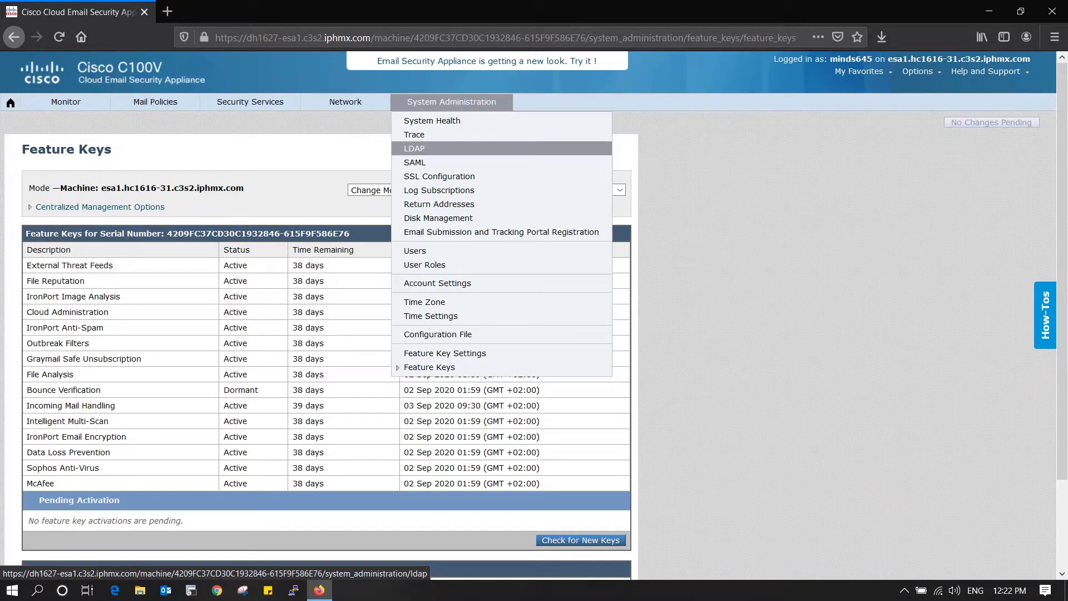
- Visit the LDAP and SAML pages, then open Disk Management showing 53G of 138G allocated
{"action": "left_click", "coordinate": [414, 148]}
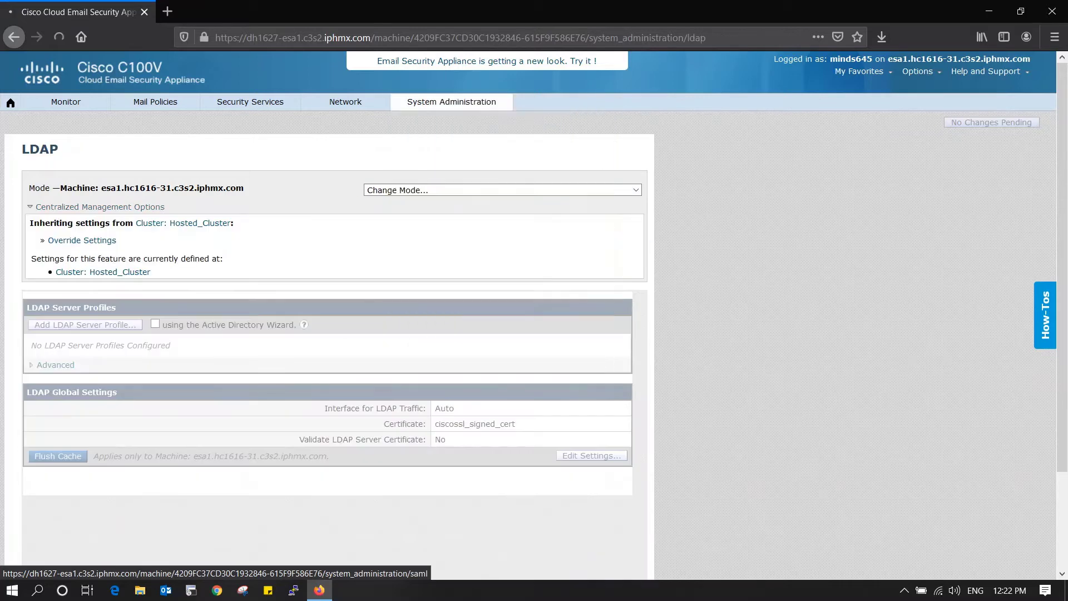
{"action": "left_click", "coordinate": [451, 102]}
{"action": "left_click", "coordinate": [414, 161]}
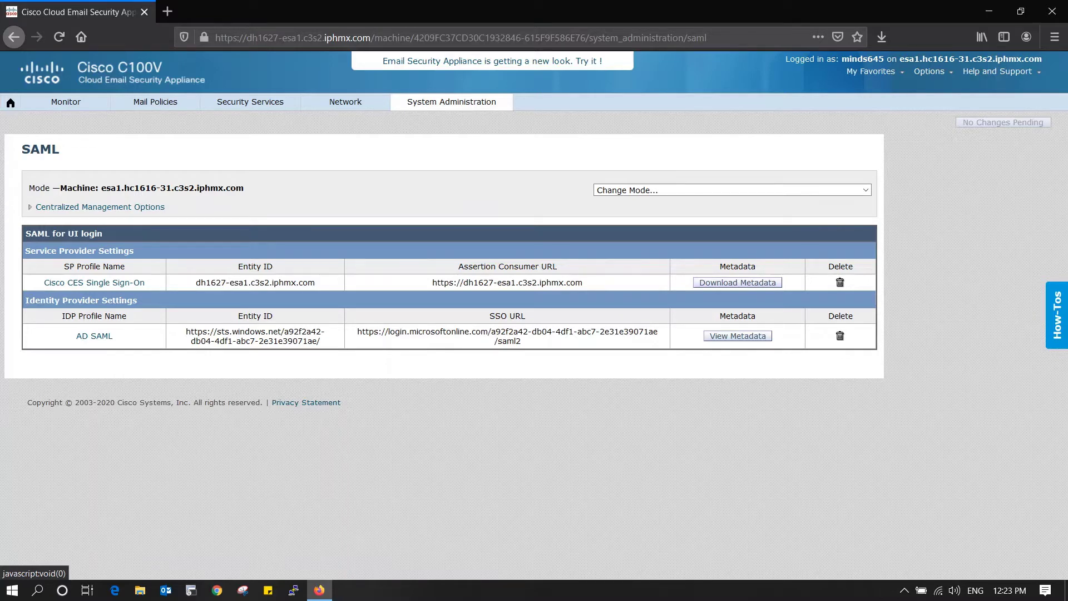
{"action": "left_click", "coordinate": [451, 101]}
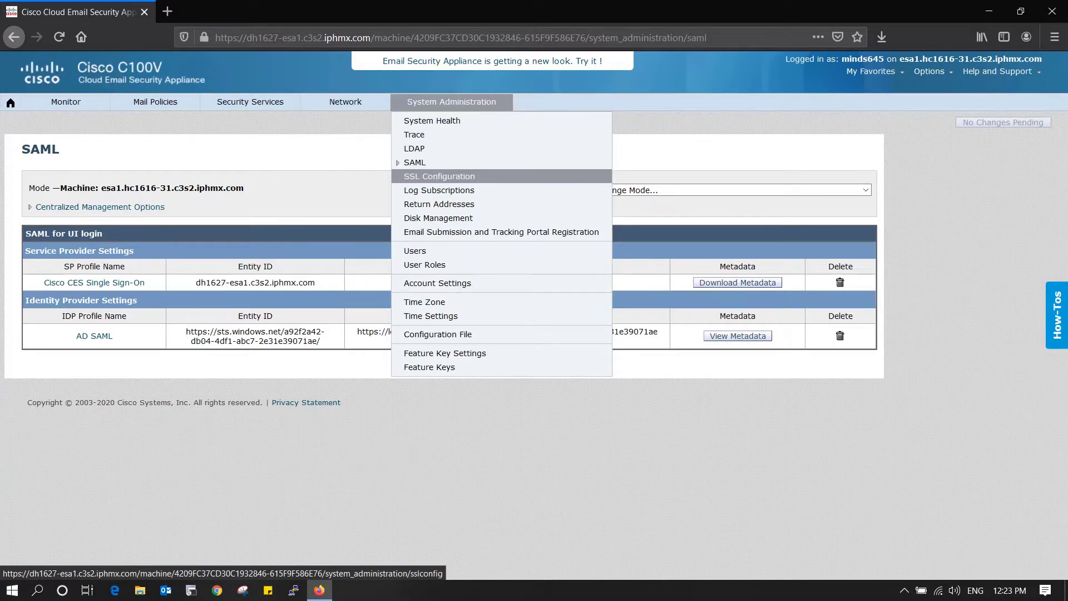
{"action": "left_click", "coordinate": [438, 217]}
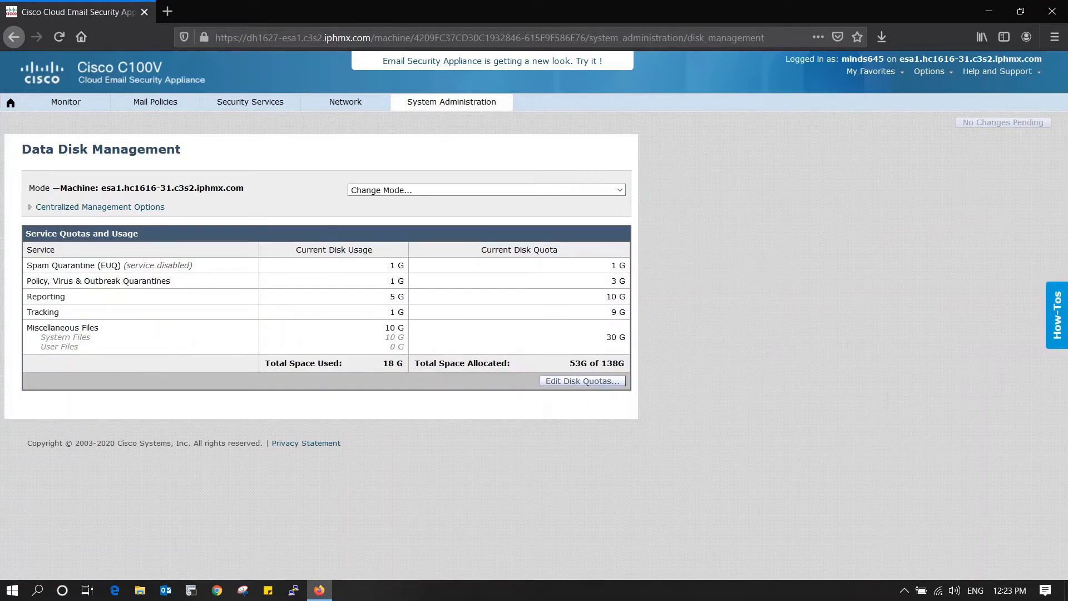
{"action": "left_click_drag", "start_coordinate": [60, 188], "coordinate": [243, 188]}
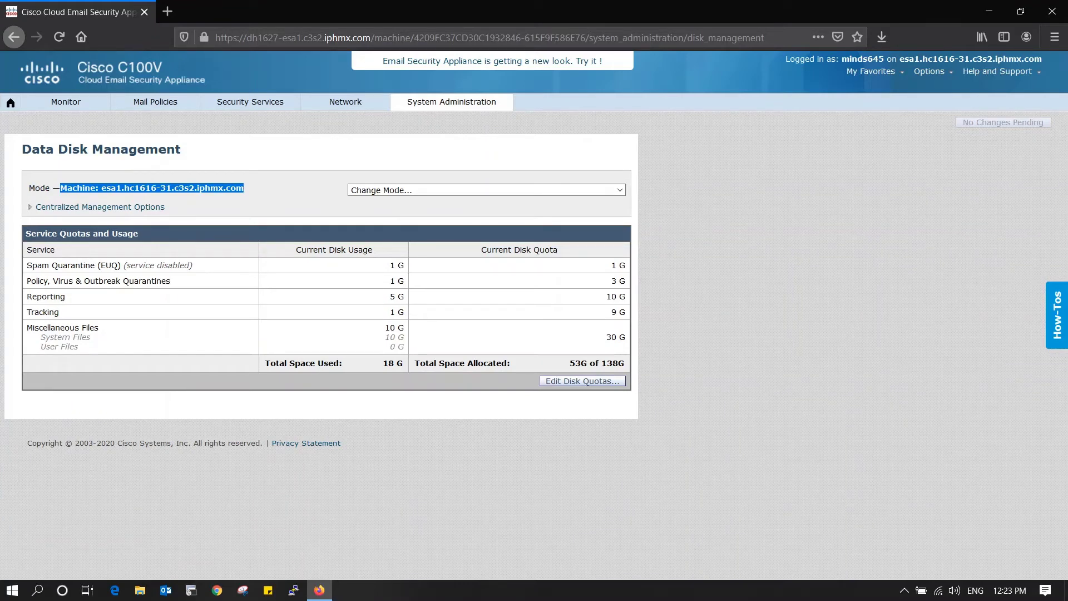
{"action": "left_click_drag", "start_coordinate": [192, 266], "coordinate": [26, 266]}
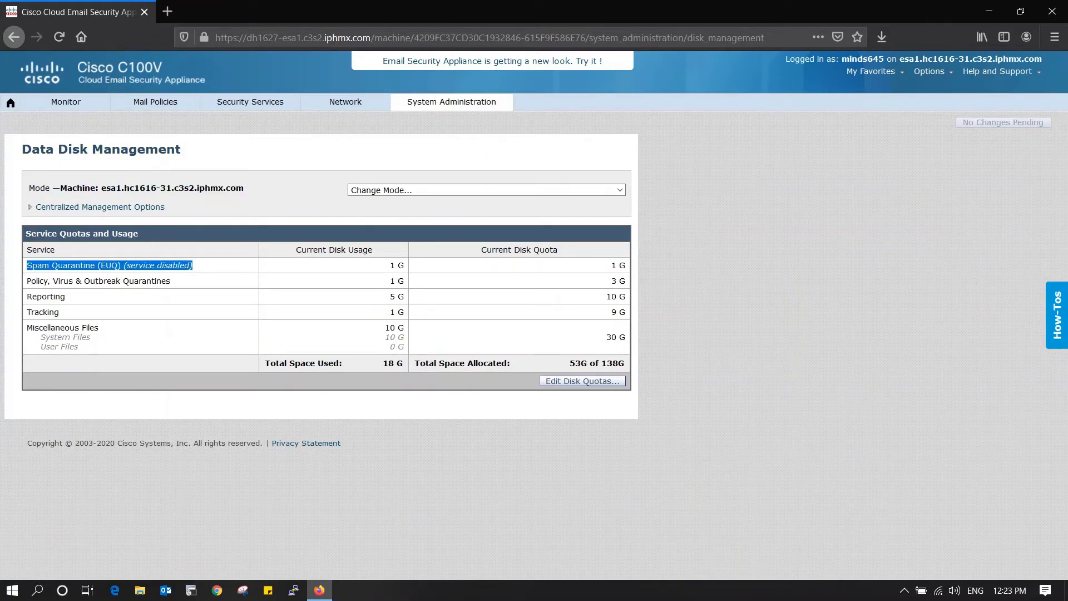
{"action": "left_click_drag", "start_coordinate": [389, 265], "coordinate": [404, 265]}
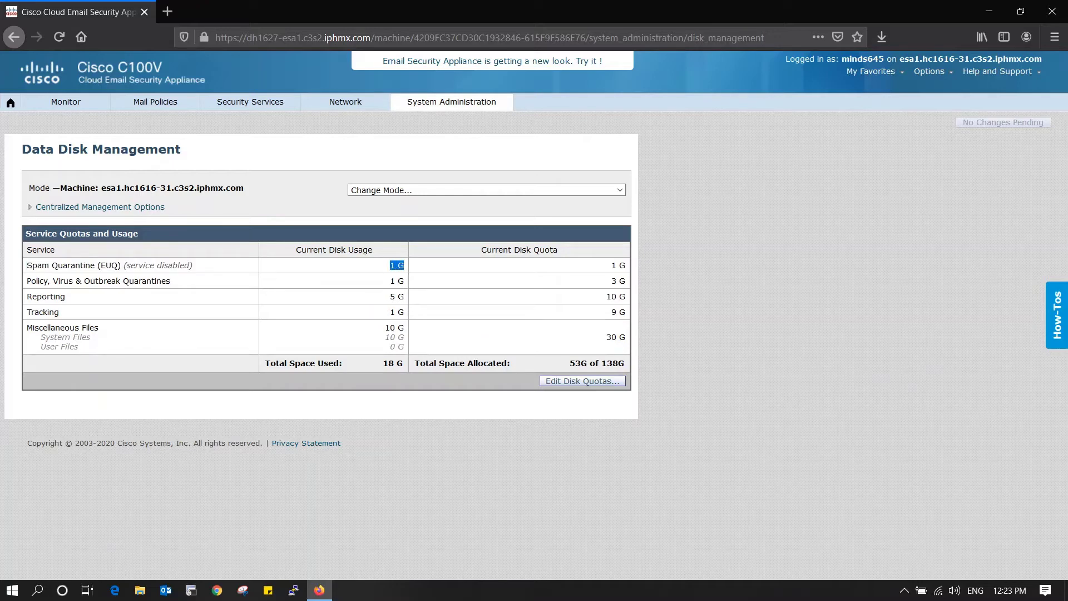
{"action": "left_click_drag", "start_coordinate": [611, 265], "coordinate": [628, 265]}
{"action": "left_click_drag", "start_coordinate": [193, 265], "coordinate": [27, 265]}
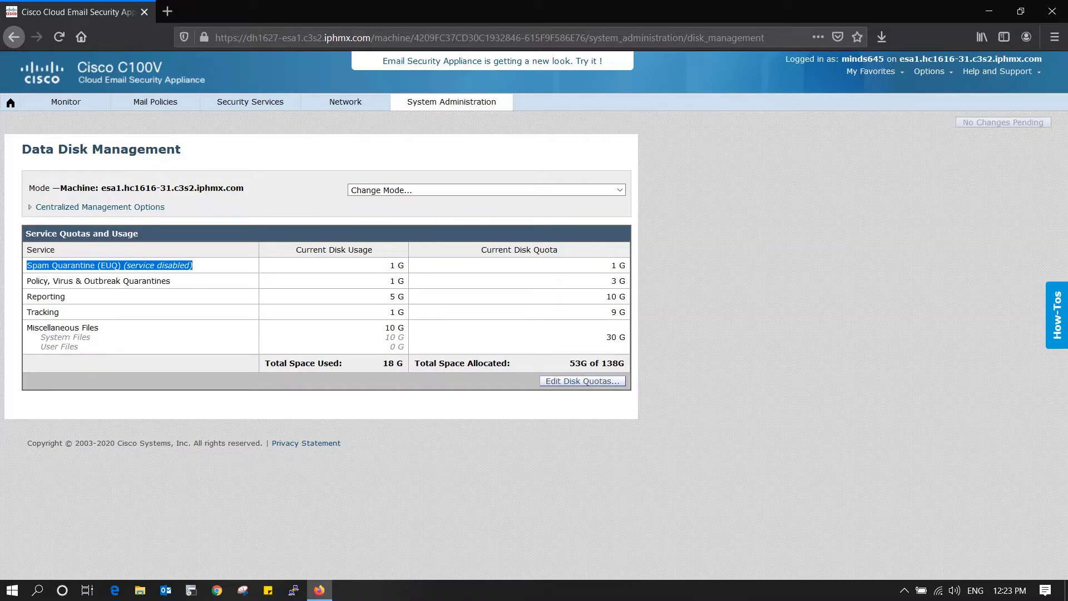
{"action": "double_click", "coordinate": [146, 280]}
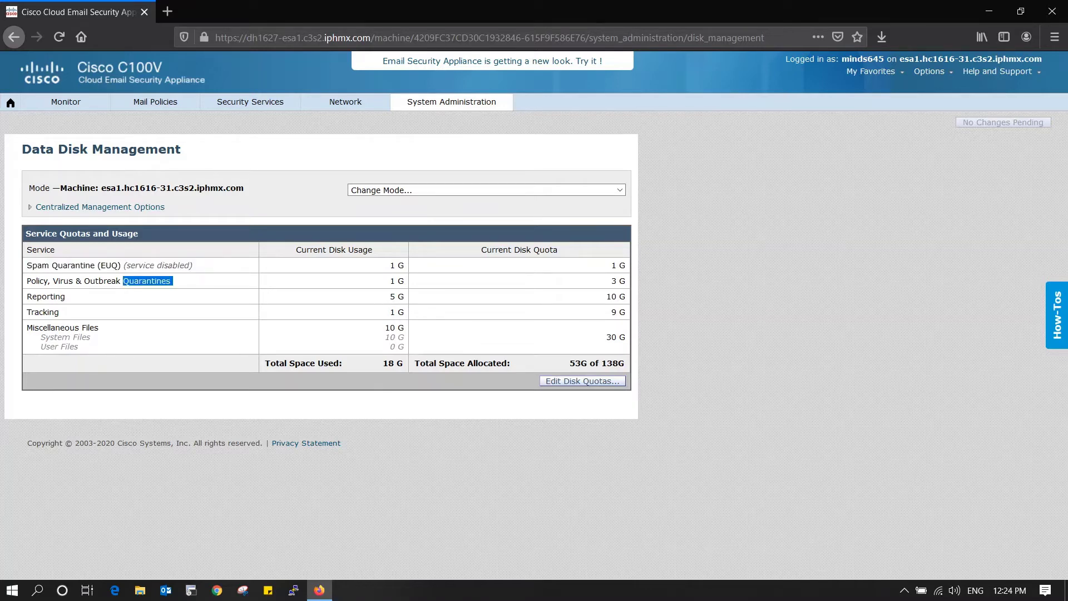
{"action": "triple_click", "coordinate": [147, 280]}
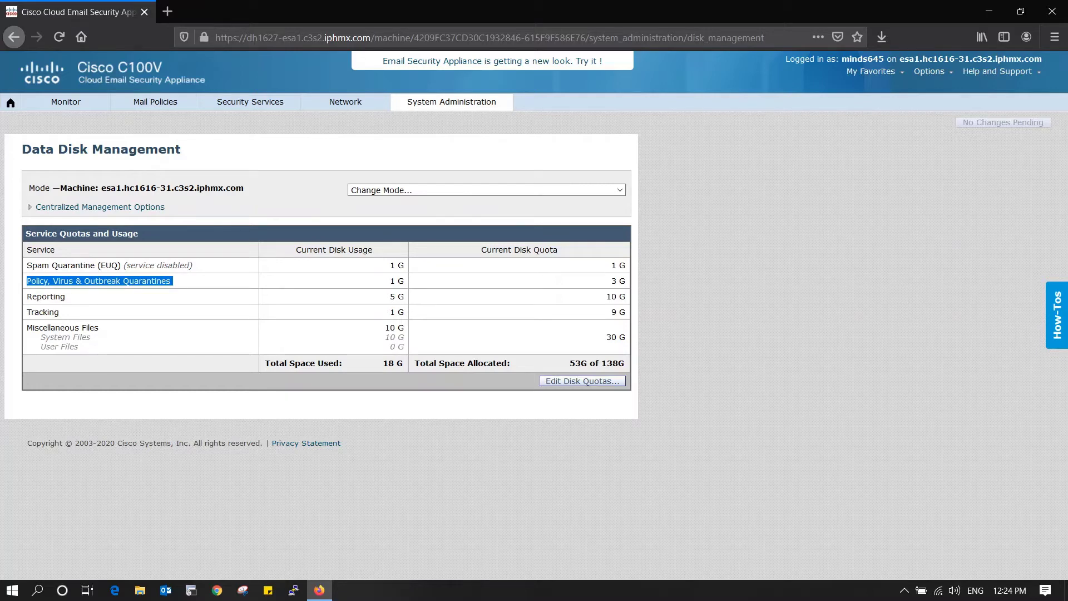
{"action": "triple_click", "coordinate": [46, 296]}
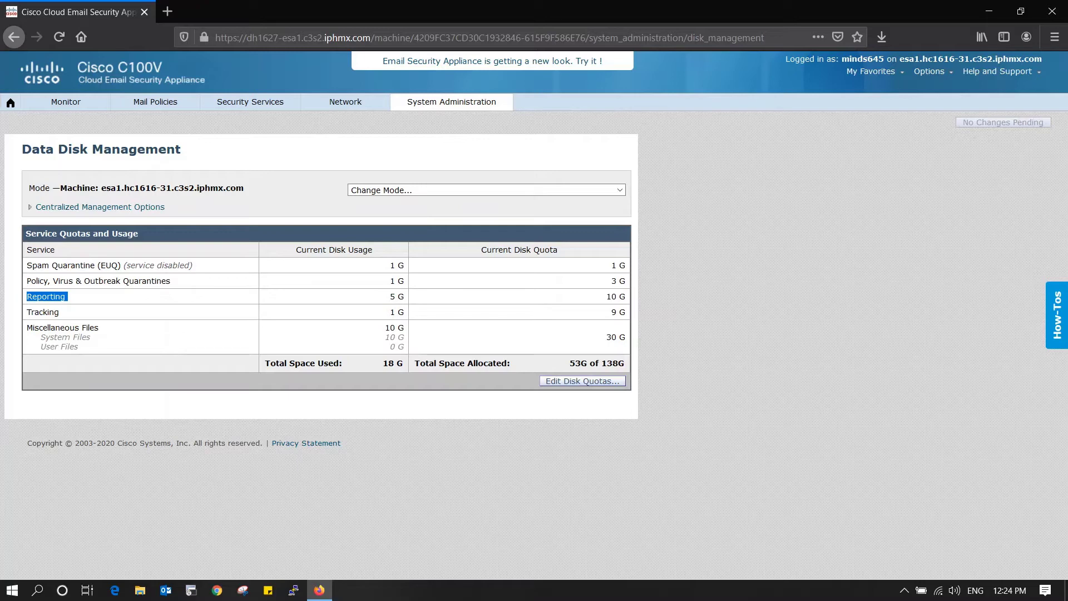
{"action": "triple_click", "coordinate": [43, 312]}
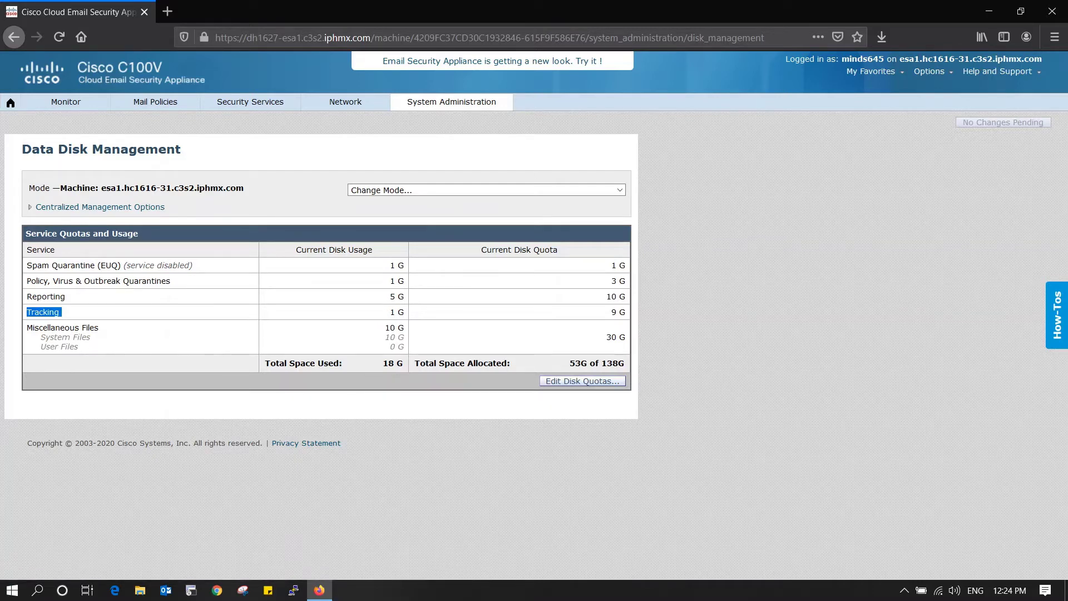
{"action": "left_click", "coordinate": [65, 102]}
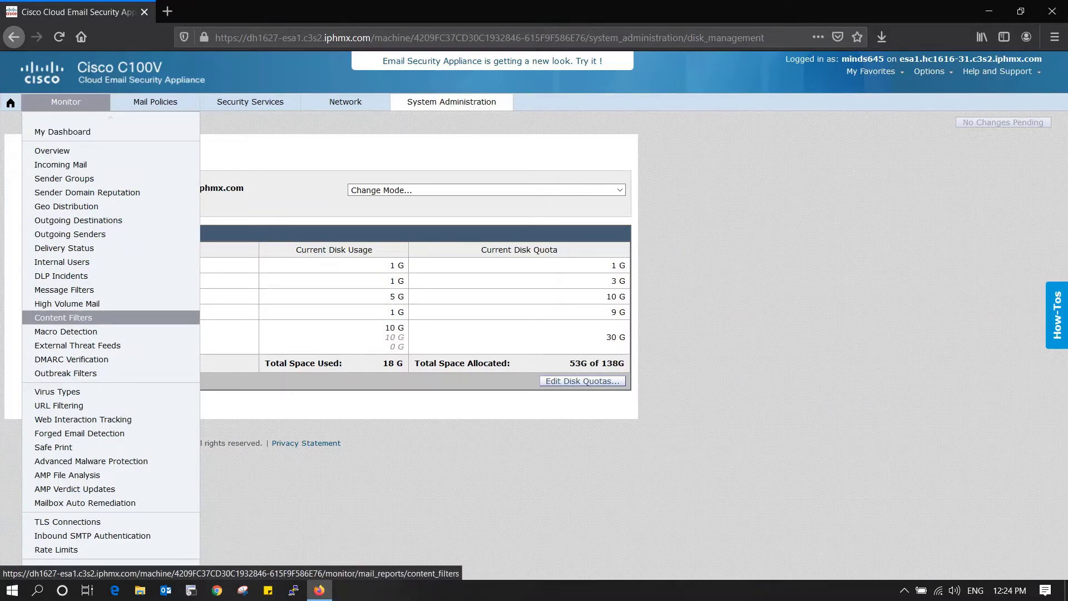
{"action": "scroll", "coordinate": [111, 340], "scroll_direction": "down", "scroll_amount": 3}
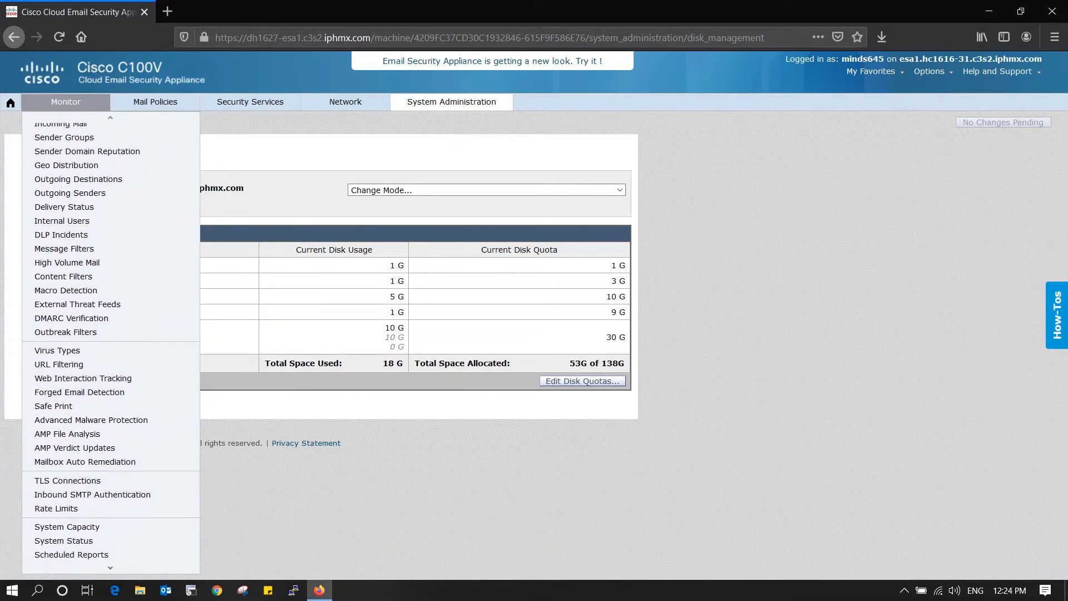
{"action": "scroll", "coordinate": [111, 340], "scroll_direction": "down", "scroll_amount": 1}
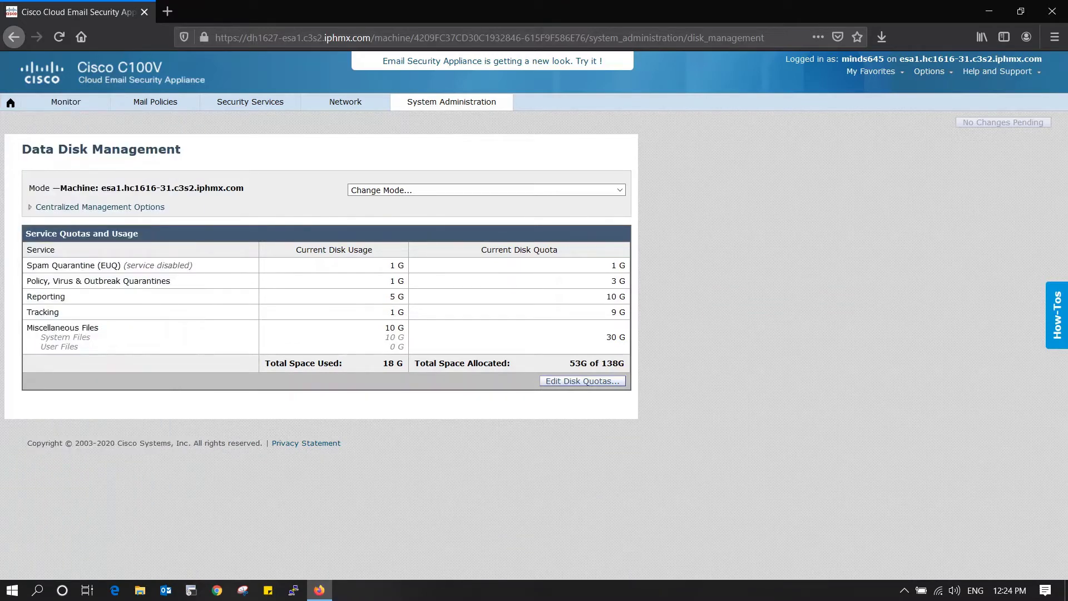
{"action": "mouse_move", "coordinate": [344, 102]}
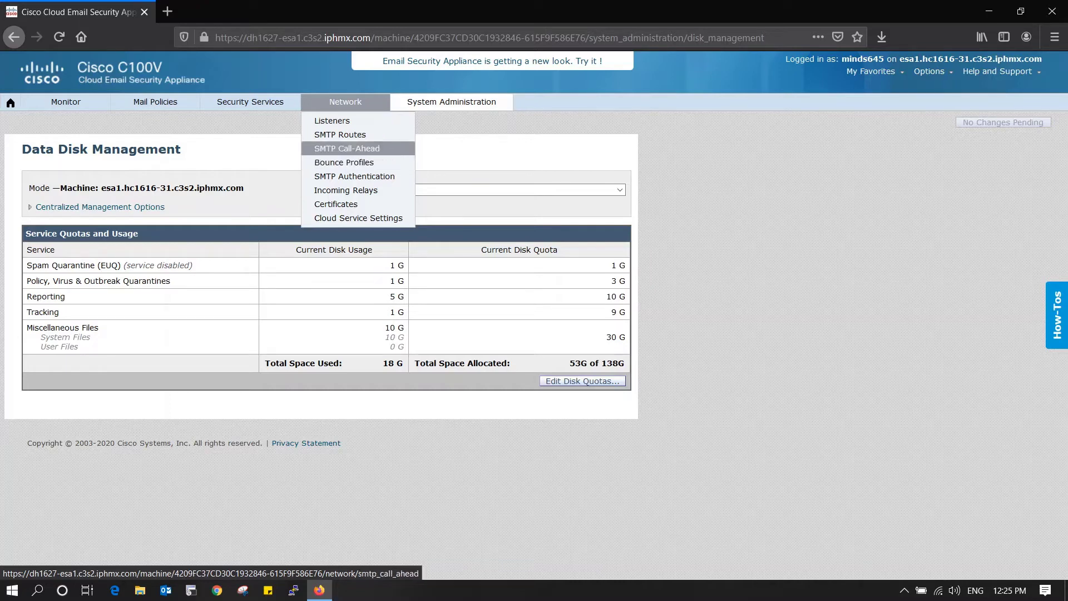
- Visit Listeners, switch to Cluster: Hosted_Cluster, and open SMTP Routes for cisco.com, external.cisco.com, ironport.com
{"action": "left_click", "coordinate": [332, 120]}
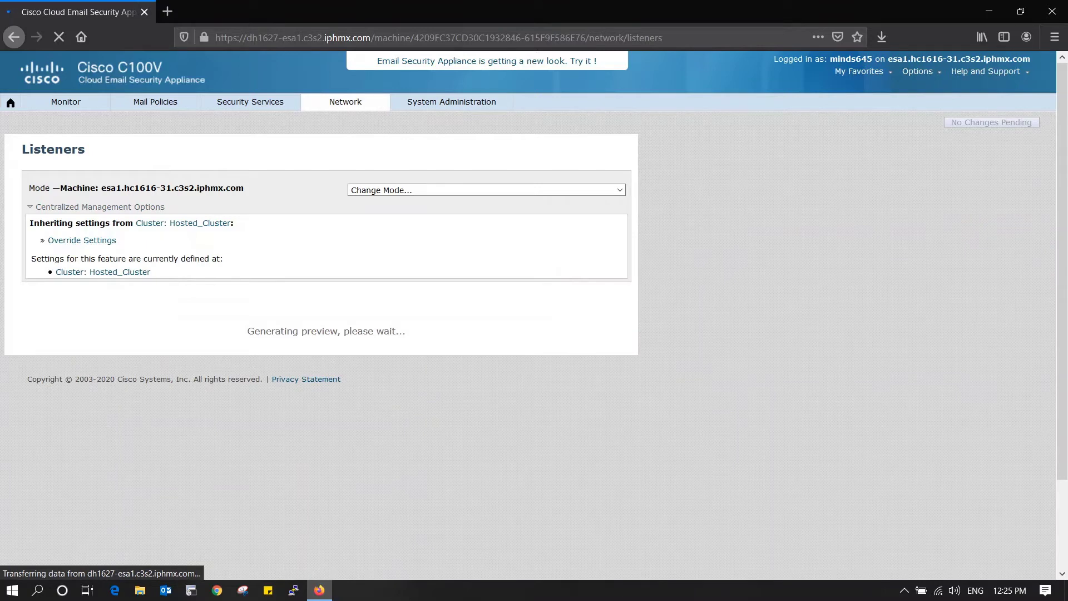
{"action": "left_click", "coordinate": [483, 190]}
{"action": "left_click", "coordinate": [389, 217]}
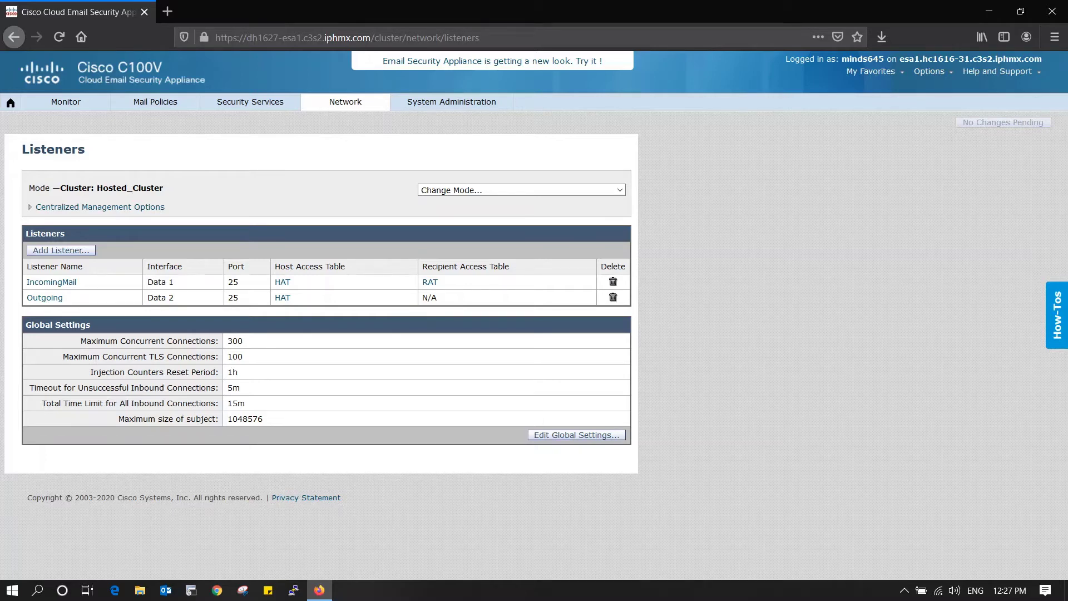
{"action": "mouse_move", "coordinate": [344, 102]}
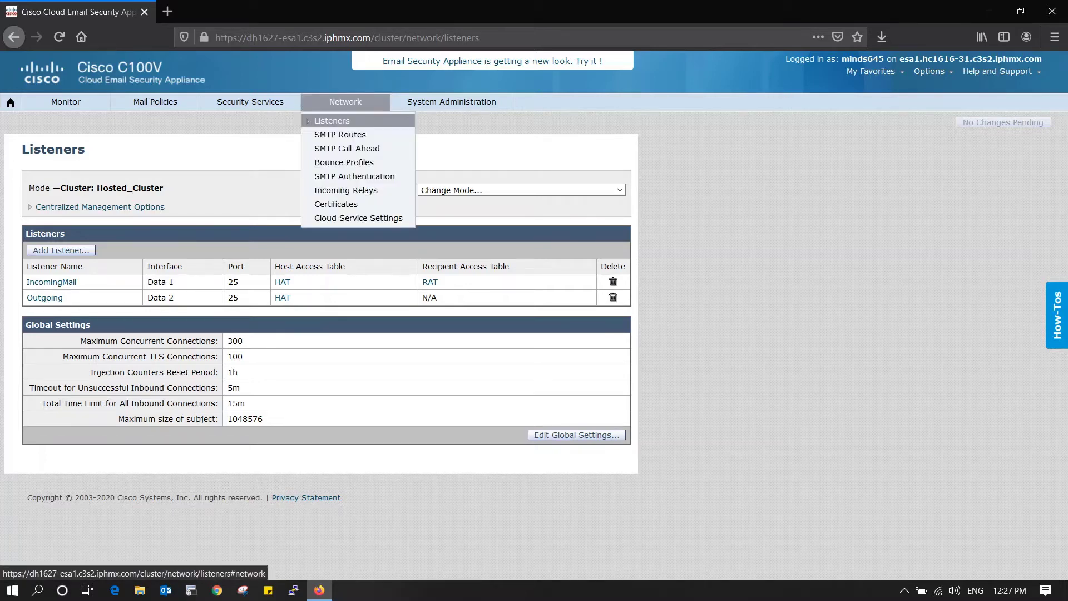
{"action": "left_click", "coordinate": [340, 135]}
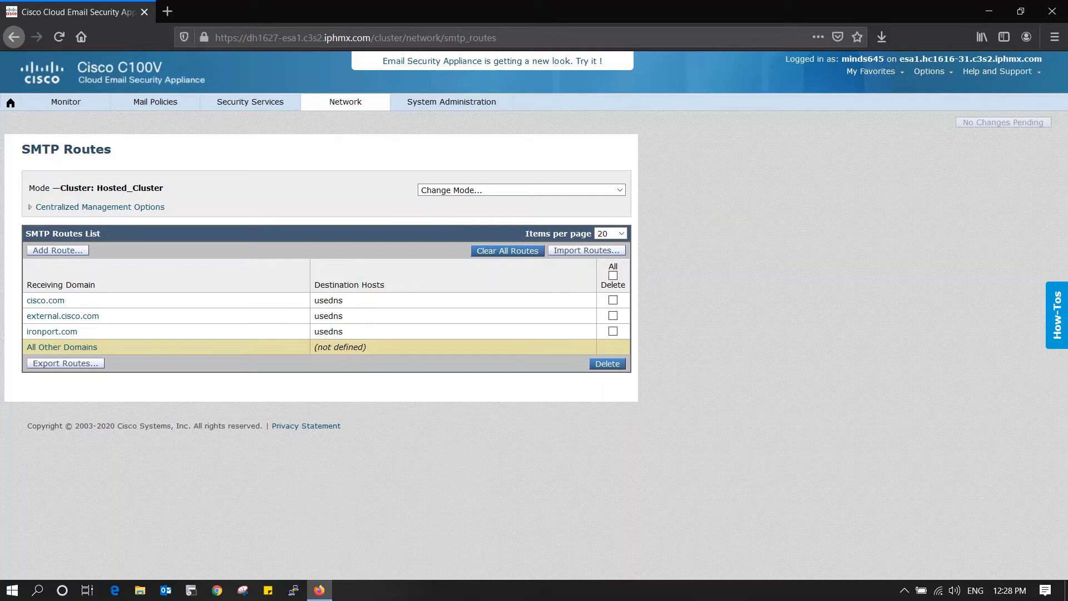
- Open Network > Cloud Service Settings, which is restricted to login host mode
{"action": "mouse_move", "coordinate": [345, 102]}
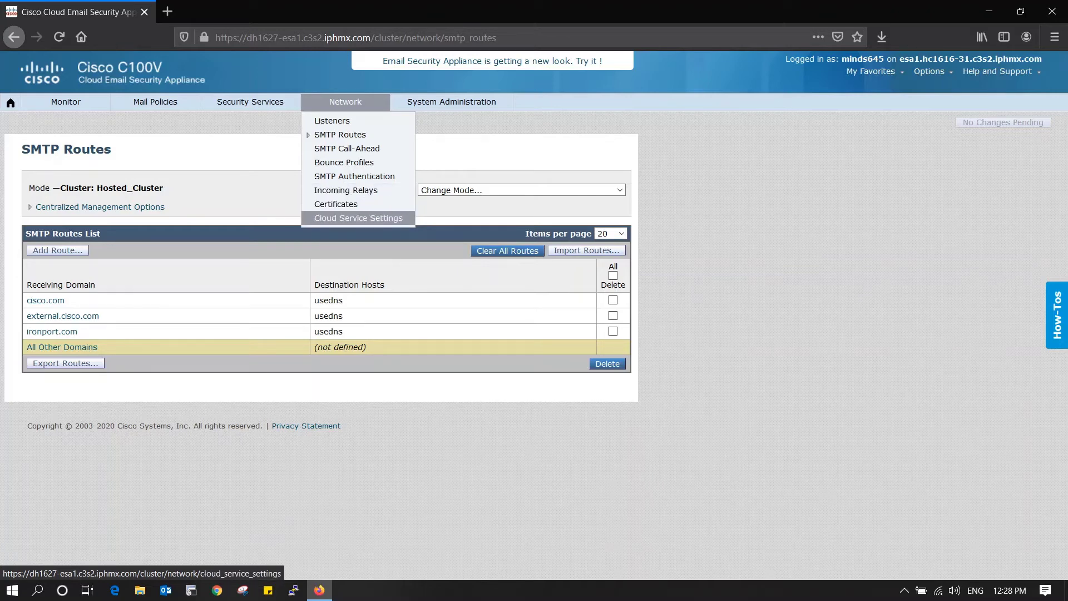
{"action": "left_click", "coordinate": [358, 217]}
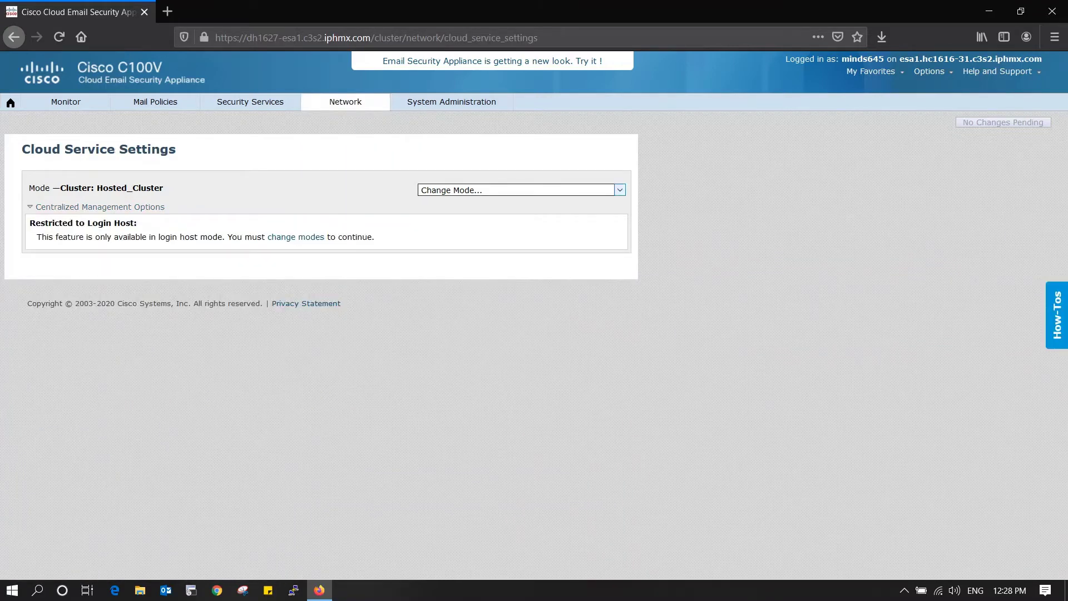
- Switch Cloud Service Settings to machine esa1.hc1616-31.c3s2.iphmx.com and check Threat Response is disabled
{"action": "left_click", "coordinate": [619, 190]}
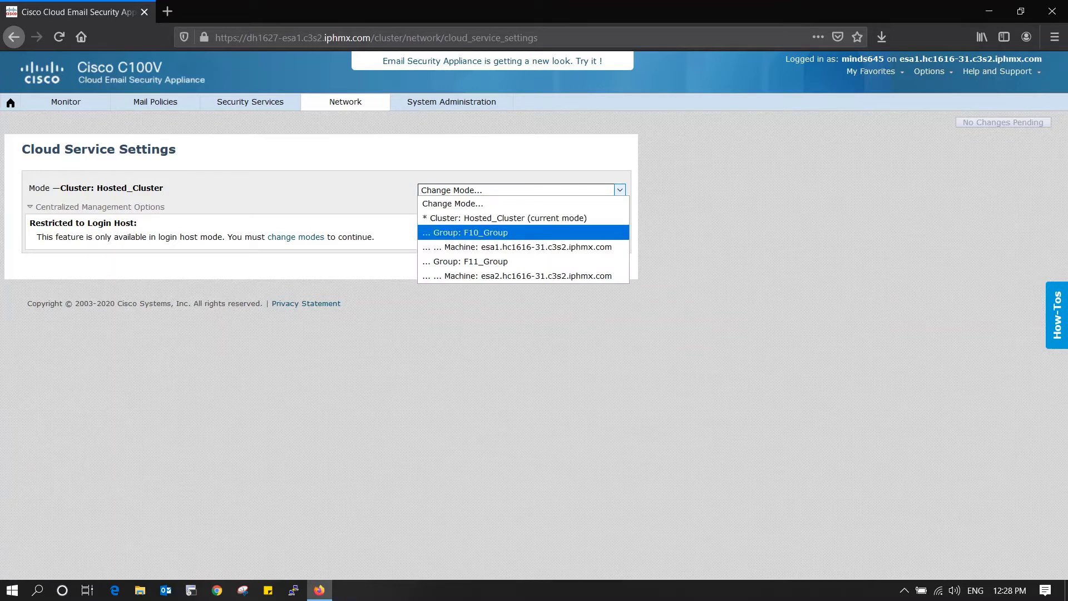
{"action": "left_click", "coordinate": [511, 248]}
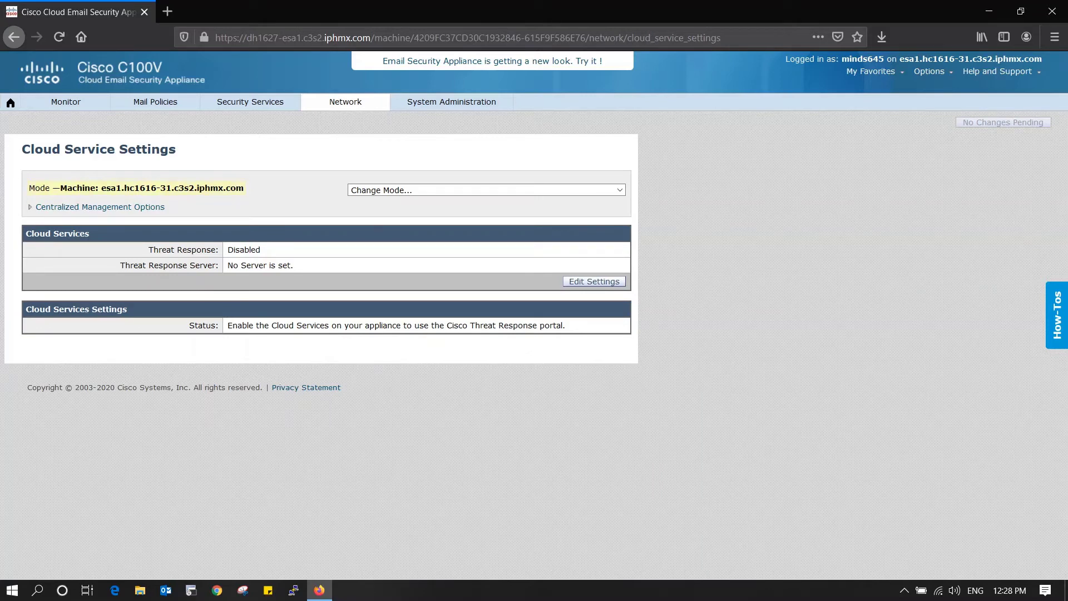
{"action": "left_click_drag", "start_coordinate": [149, 249], "coordinate": [215, 249]}
{"action": "left_click", "coordinate": [251, 102]}
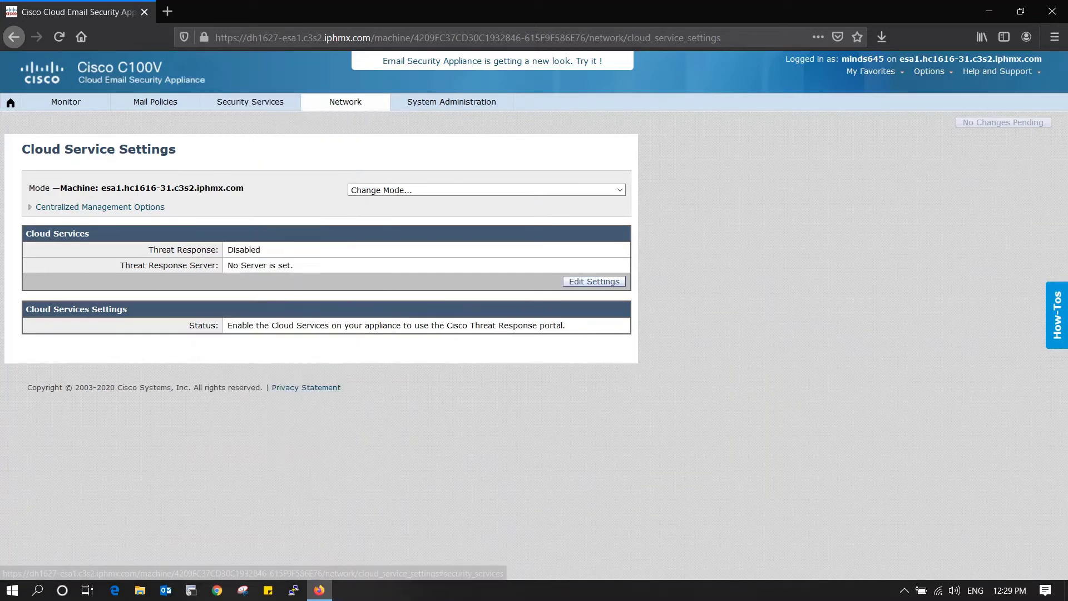
{"action": "mouse_move", "coordinate": [250, 102]}
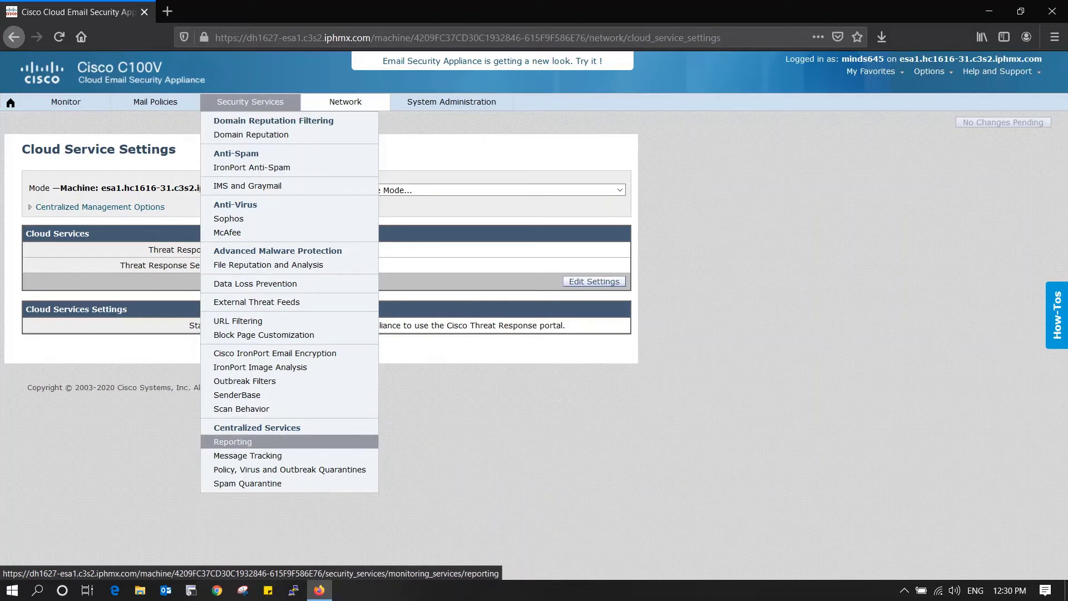
- View Reporting Service at Hosted_Cluster level, opening Edit Settings and cancelling without changes
{"action": "left_click", "coordinate": [233, 441]}
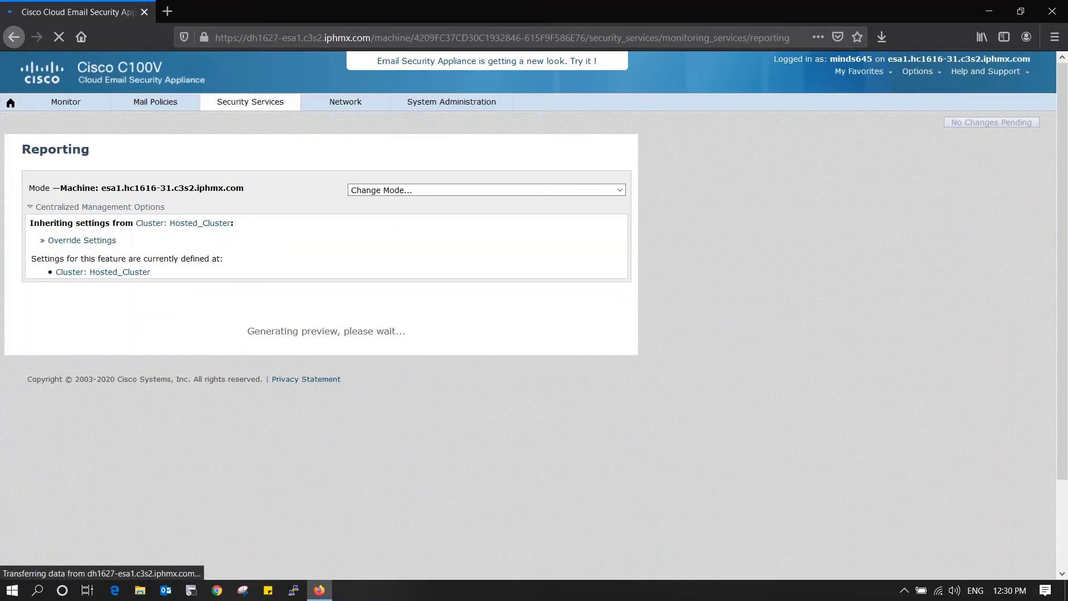
{"action": "left_click", "coordinate": [636, 189]}
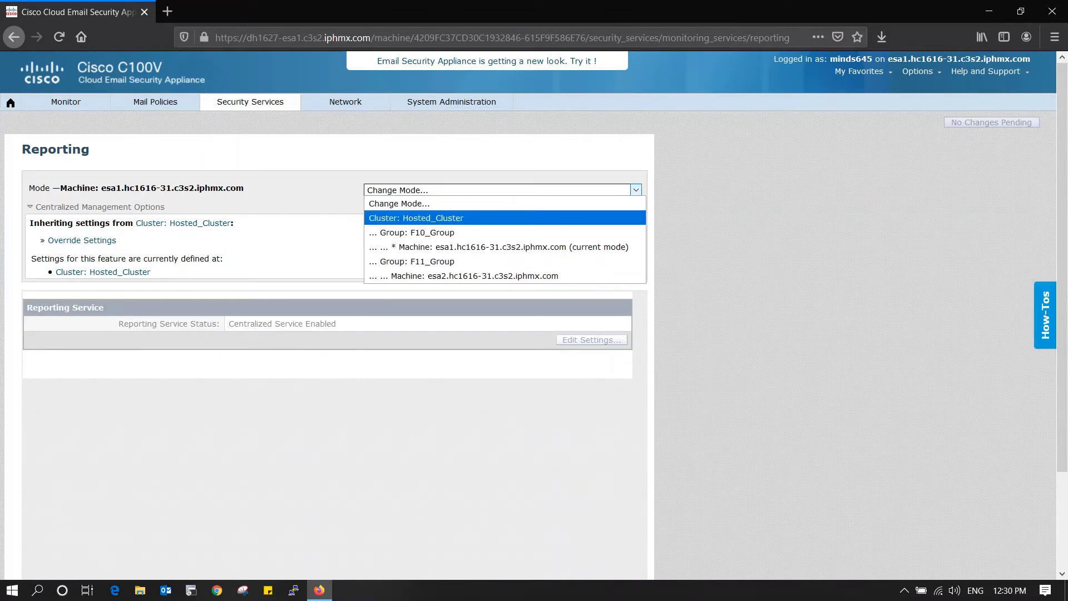
{"action": "left_click", "coordinate": [416, 218]}
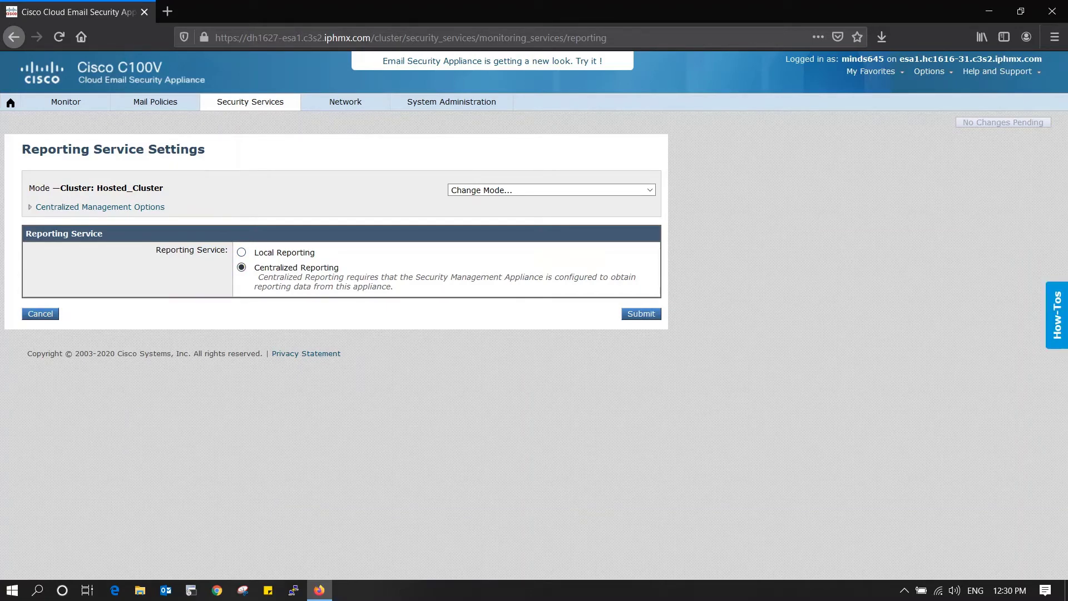
{"action": "left_click", "coordinate": [40, 313]}
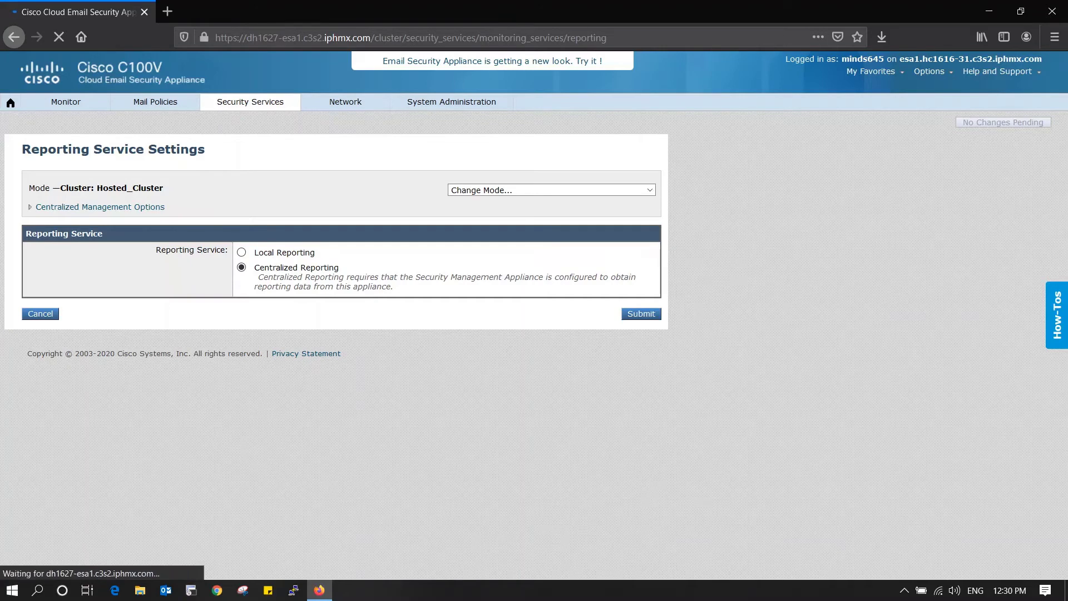
{"action": "left_click", "coordinate": [251, 101]}
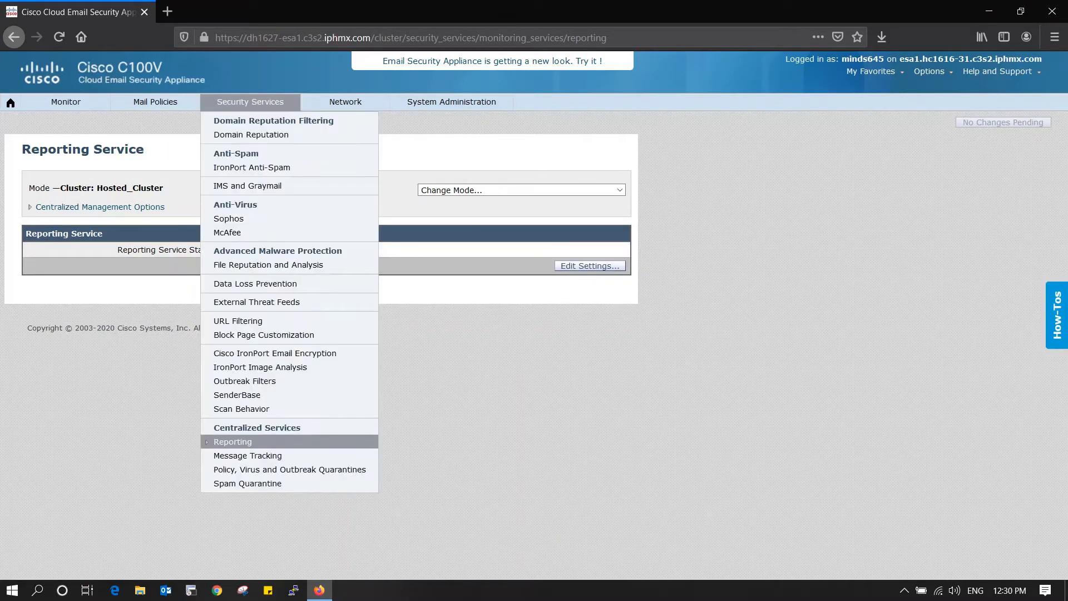
- Review Message Tracking, then the External Spam Quarantine at 139.138.63.252 and its Delete action
{"action": "left_click", "coordinate": [247, 455]}
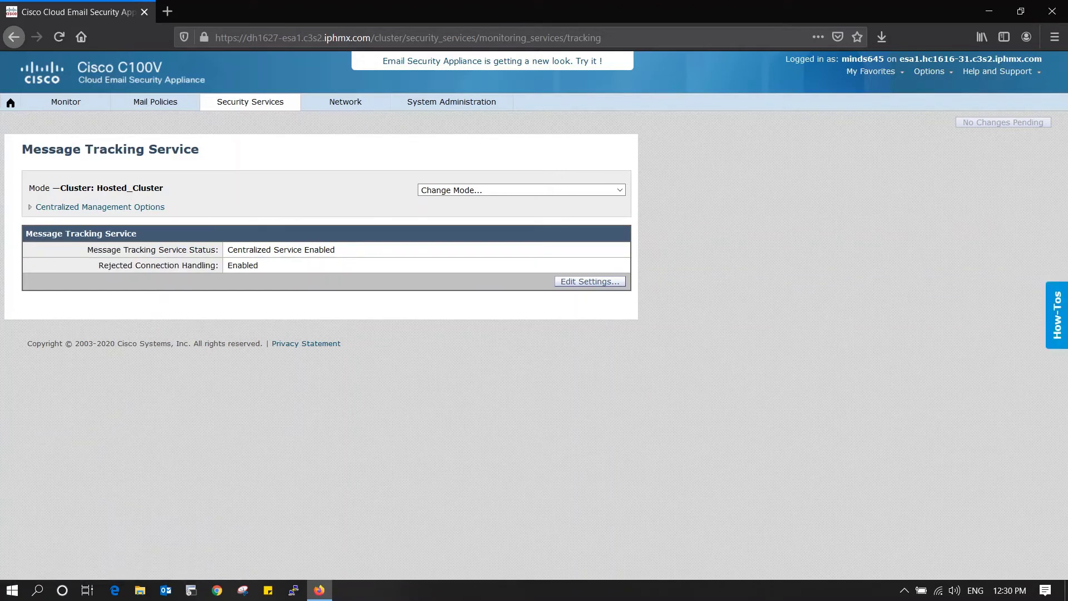
{"action": "left_click", "coordinate": [250, 102]}
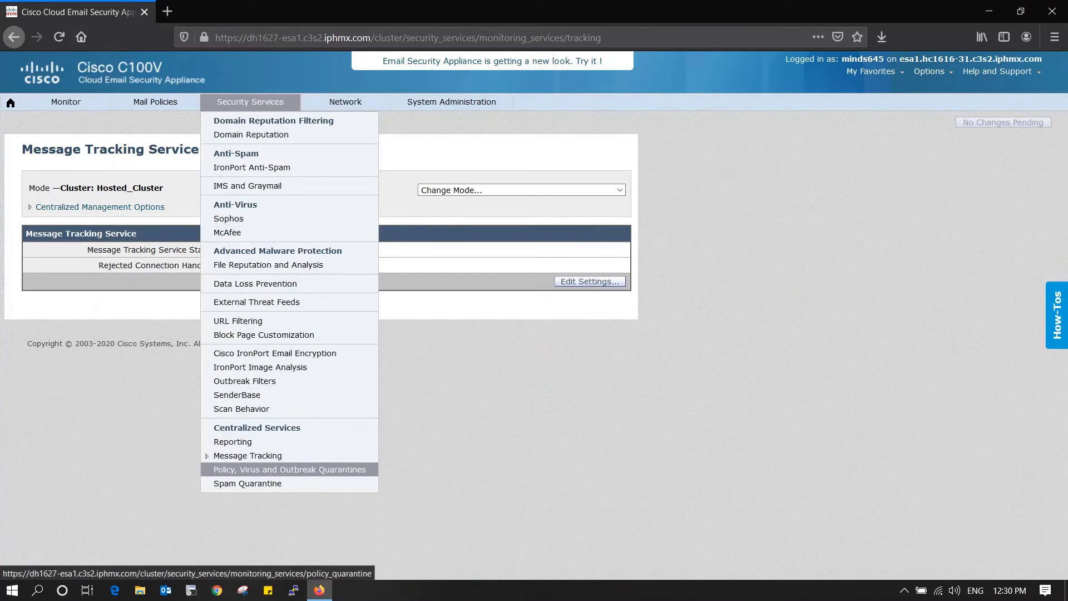
{"action": "left_click", "coordinate": [247, 482]}
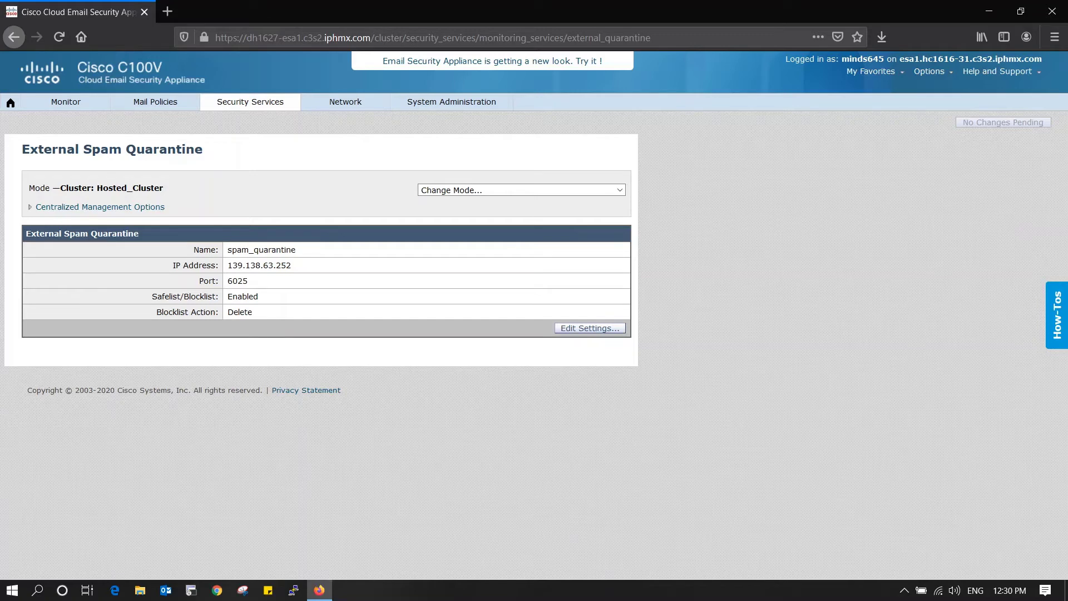
{"action": "left_click_drag", "start_coordinate": [292, 265], "coordinate": [226, 265]}
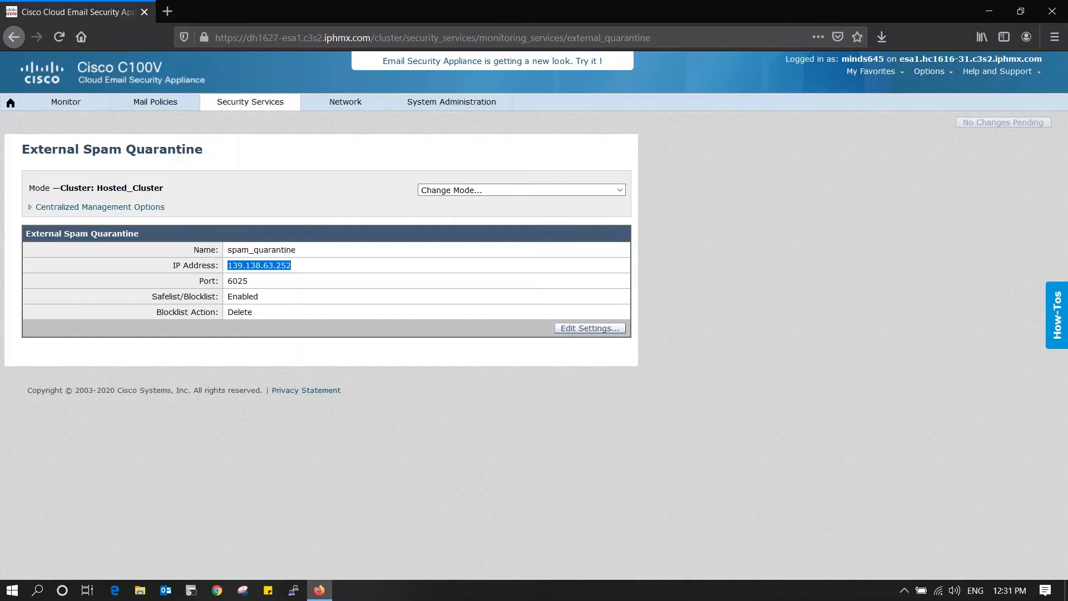
{"action": "left_click_drag", "start_coordinate": [256, 311], "coordinate": [227, 312]}
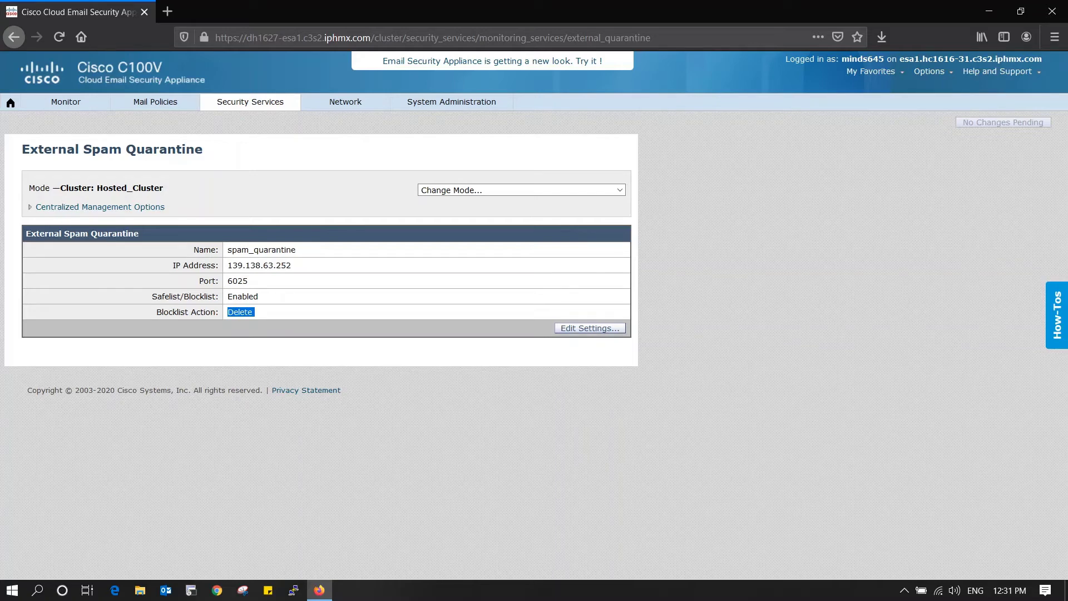
{"action": "left_click", "coordinate": [250, 101]}
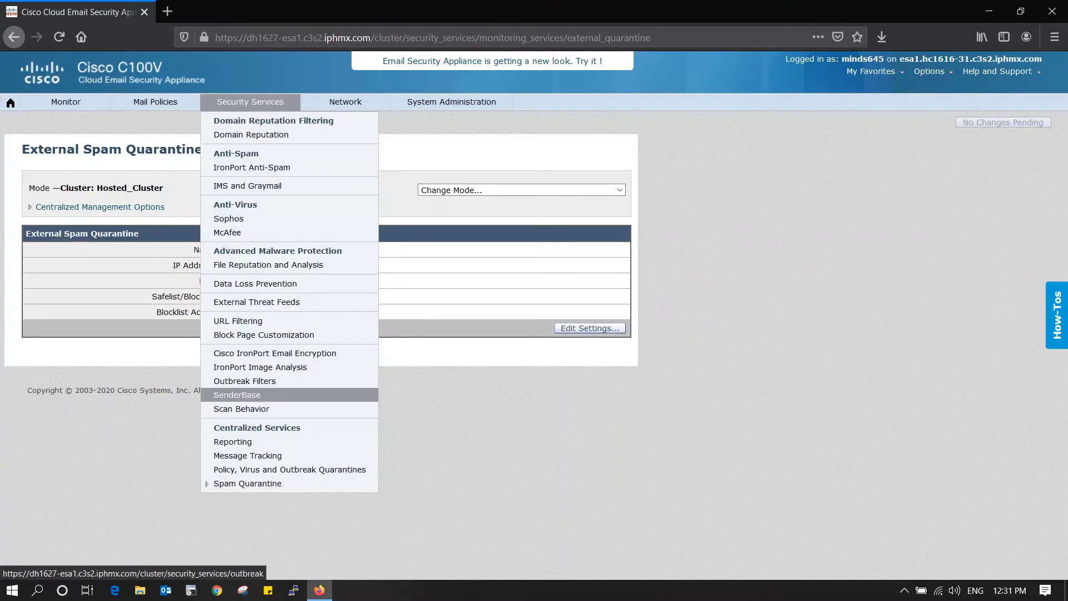
- Review Hosted_Cluster's Policy, Virus and Outbreak Quarantines, using SMA on port 7025
{"action": "left_click", "coordinate": [290, 468]}
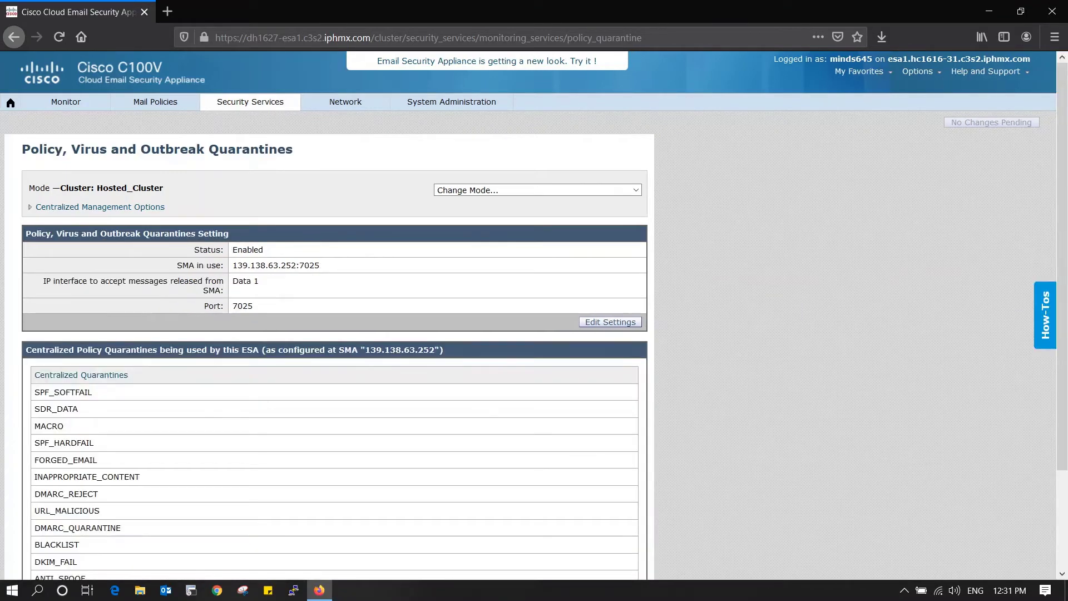
{"action": "scroll", "coordinate": [334, 333], "scroll_direction": "down", "scroll_amount": 1}
{"action": "scroll", "coordinate": [333, 311], "scroll_direction": "down", "scroll_amount": 1}
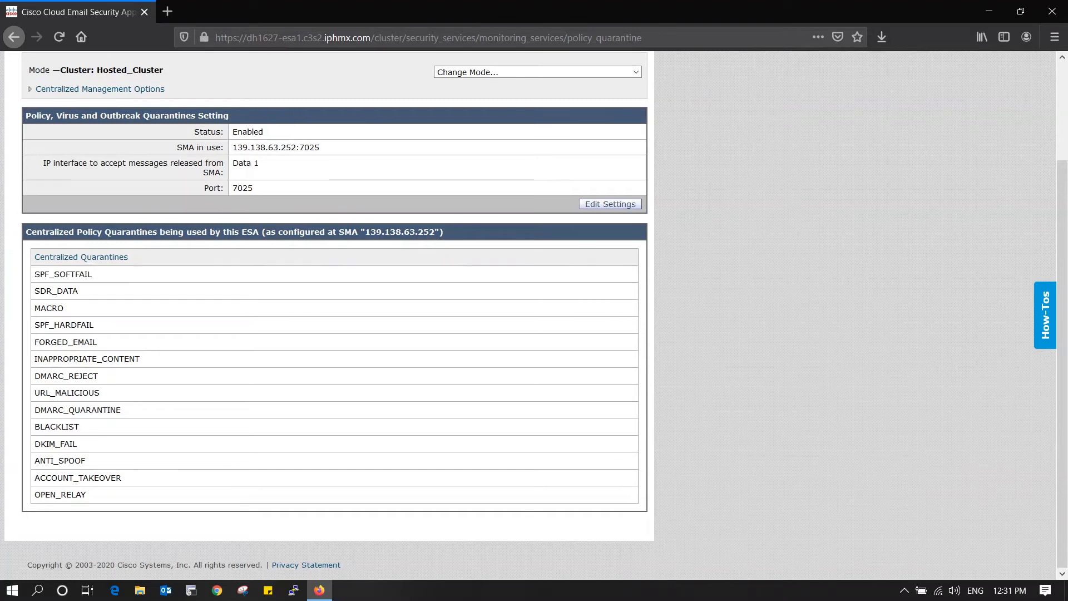
{"action": "scroll", "coordinate": [528, 311], "scroll_direction": "up", "scroll_amount": 3}
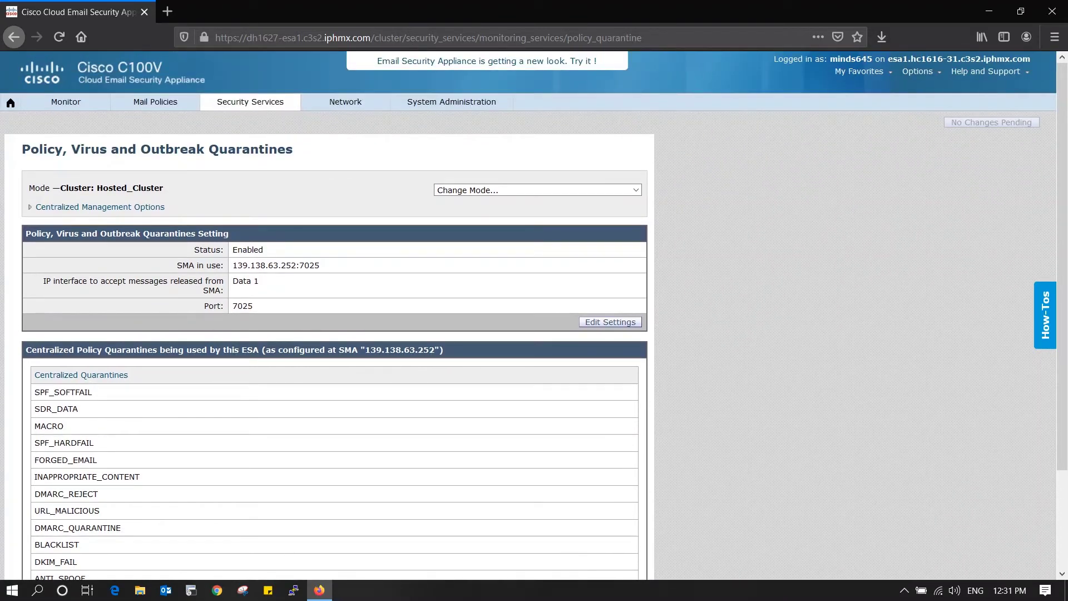
{"action": "left_click_drag", "start_coordinate": [253, 305], "coordinate": [232, 305]}
{"action": "left_click_drag", "start_coordinate": [203, 289], "coordinate": [220, 289]}
- Select and copy the appliance host name from the address bar
{"action": "left_click", "coordinate": [251, 101]}
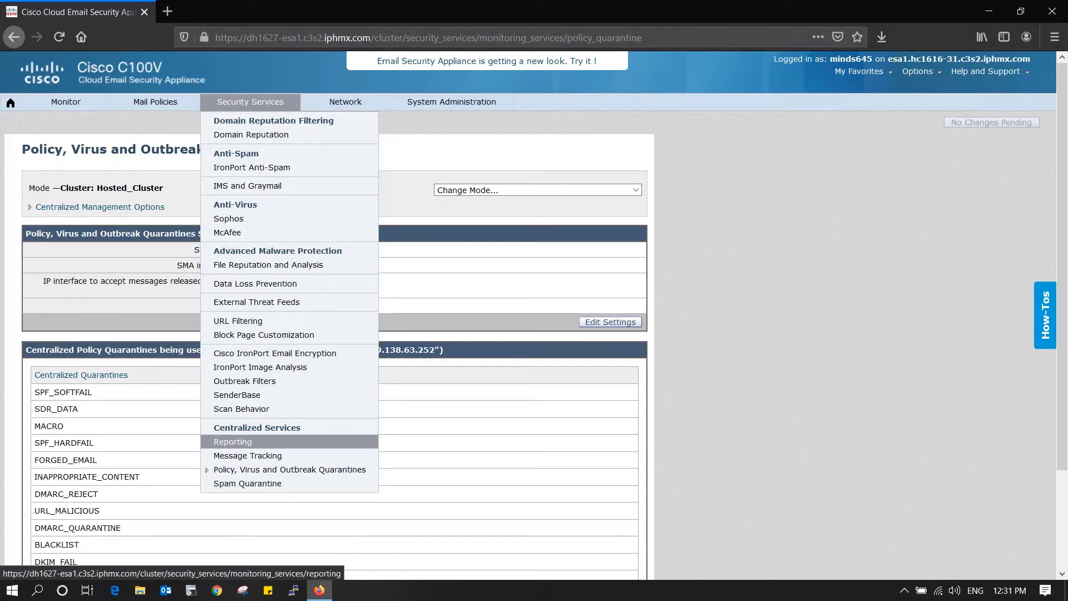
{"action": "mouse_move", "coordinate": [155, 102]}
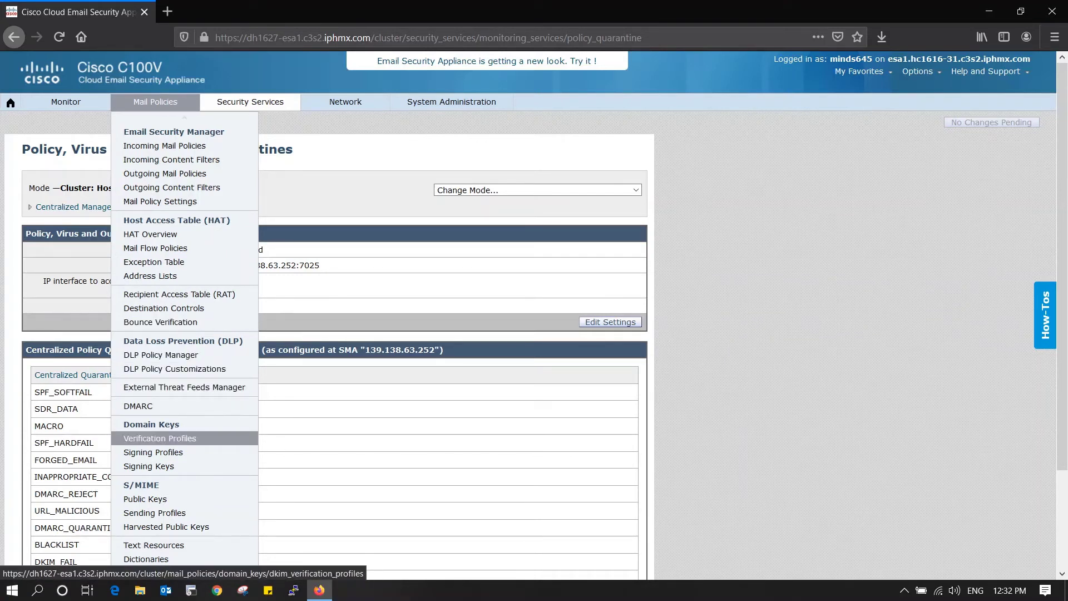
{"action": "scroll", "coordinate": [139, 406], "scroll_direction": "down", "scroll_amount": 2}
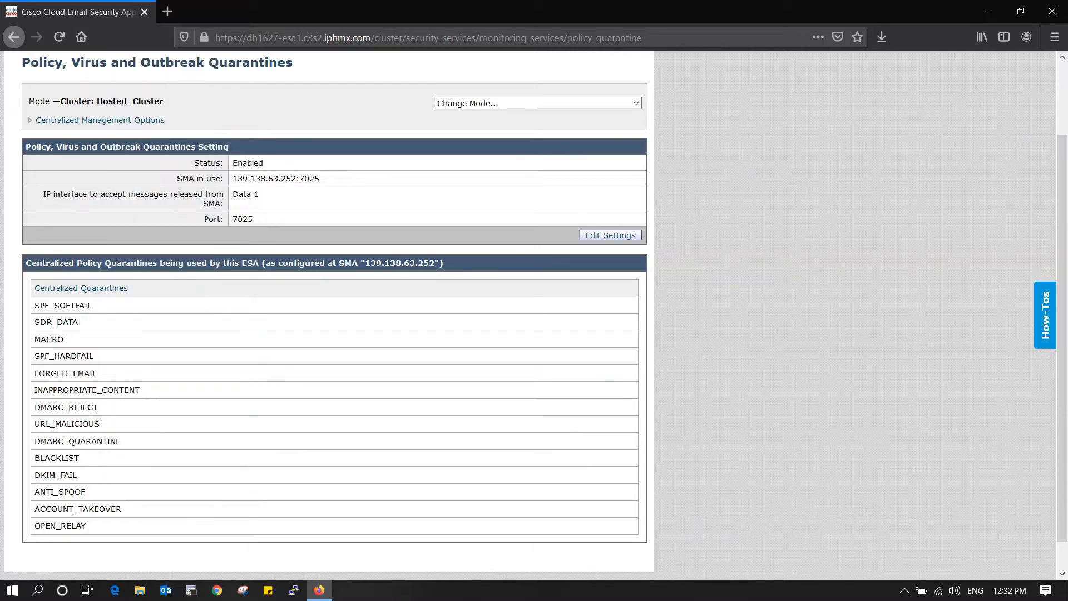
{"action": "scroll", "coordinate": [334, 311], "scroll_direction": "up", "scroll_amount": 2}
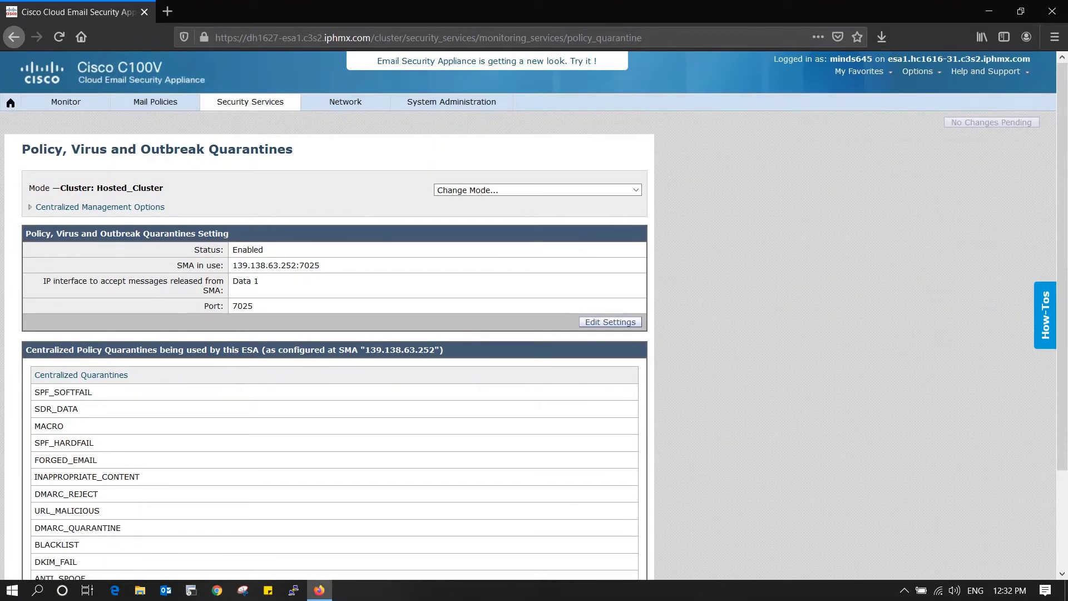
{"action": "left_click_drag", "start_coordinate": [370, 37], "coordinate": [246, 37]}
{"action": "key", "text": "ctrl+c"}
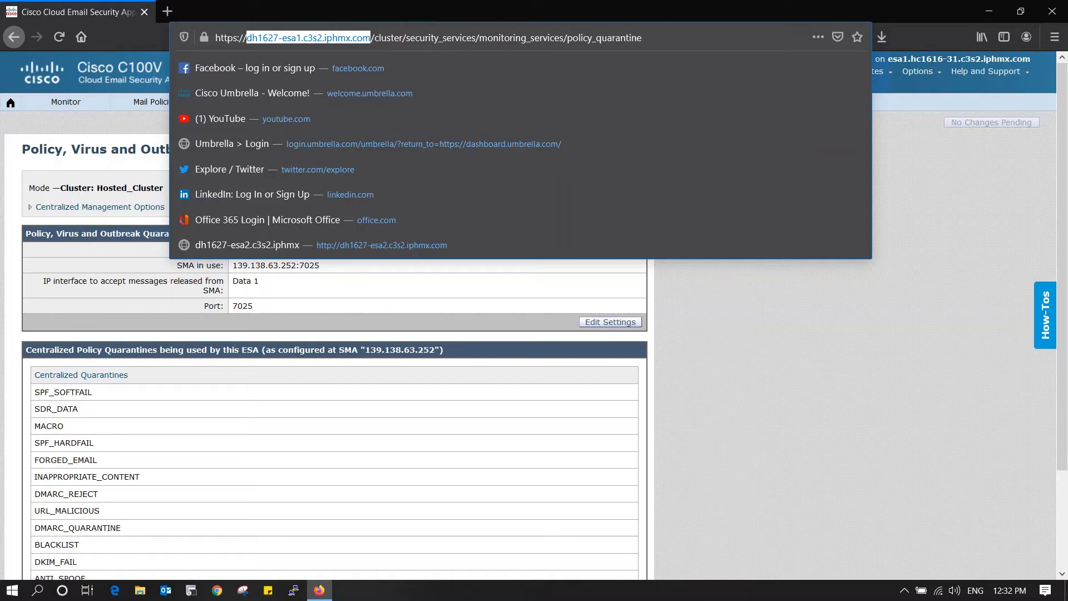
- In a new tab, load the host name with 'esa' changed to 'sma': dh1627-sma1.c3s2.iphmx.com
{"action": "left_click", "coordinate": [167, 11]}
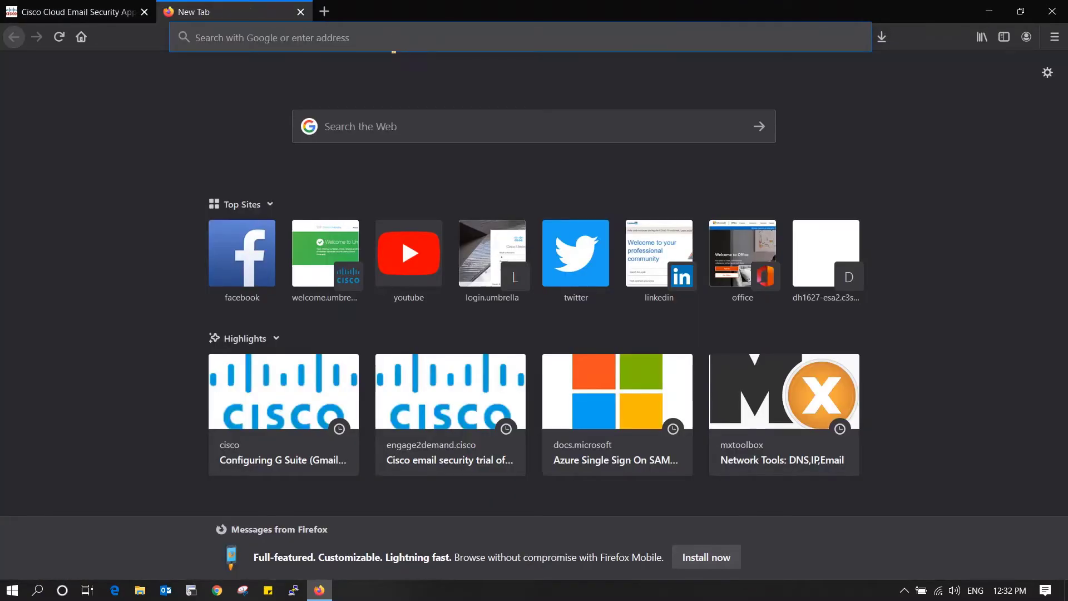
{"action": "left_click", "coordinate": [402, 37]}
{"action": "key", "text": "ctrl+v"}
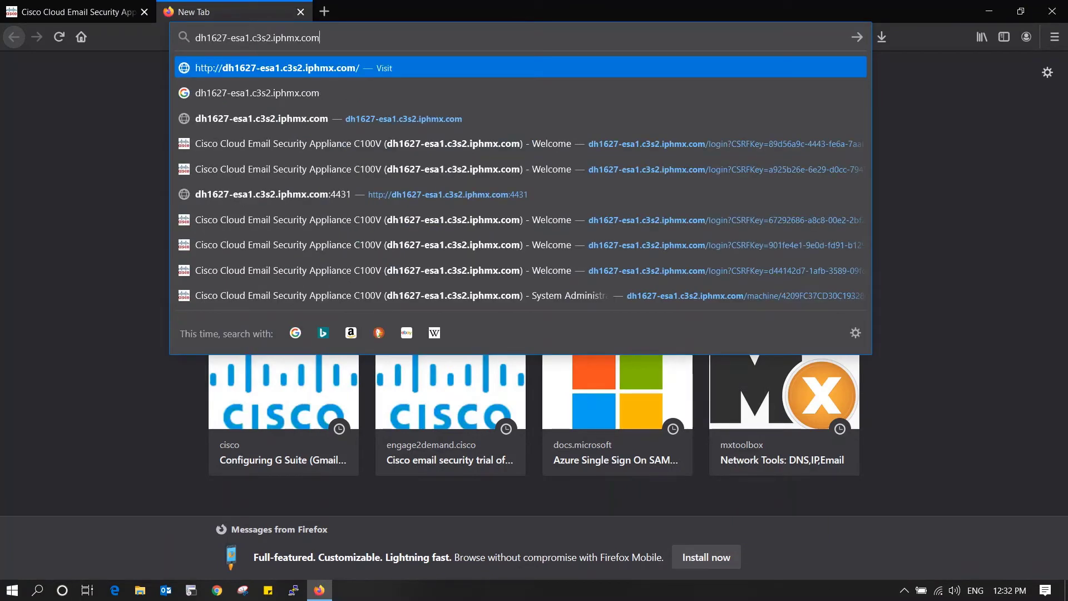
{"action": "key", "text": "BackSpace"}
{"action": "key", "text": "BackSpace"}
{"action": "key", "text": "BackSpace"}
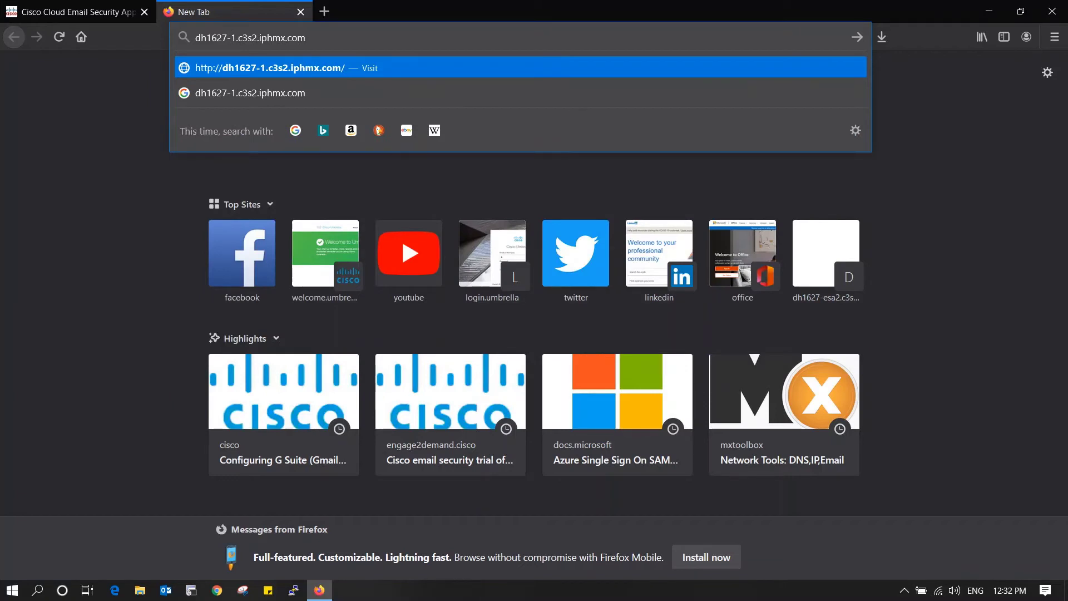
{"action": "type", "text": "sma"}
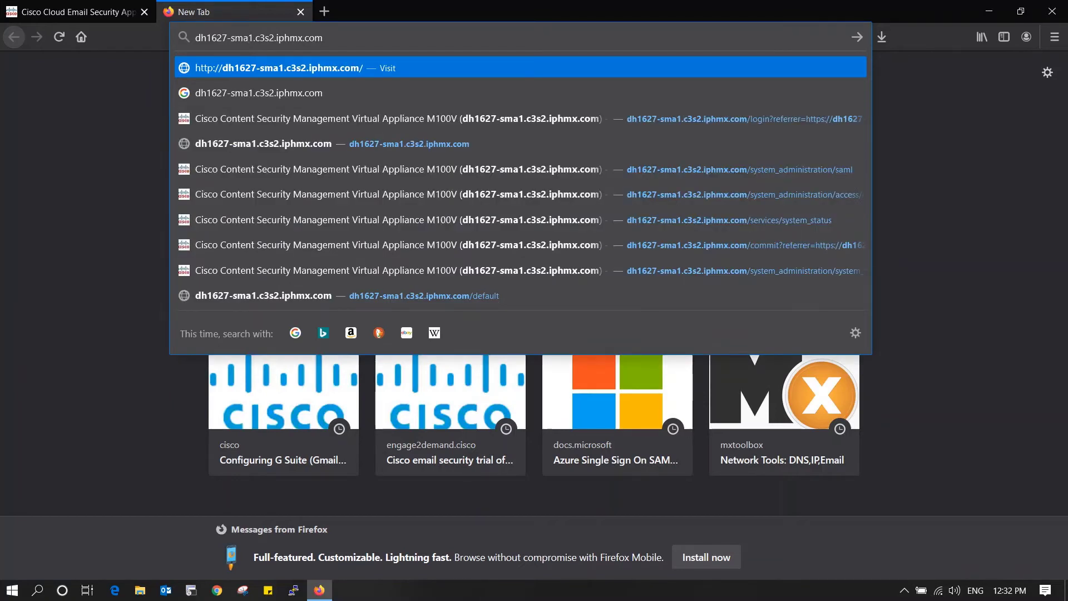
{"action": "key", "text": "Return"}
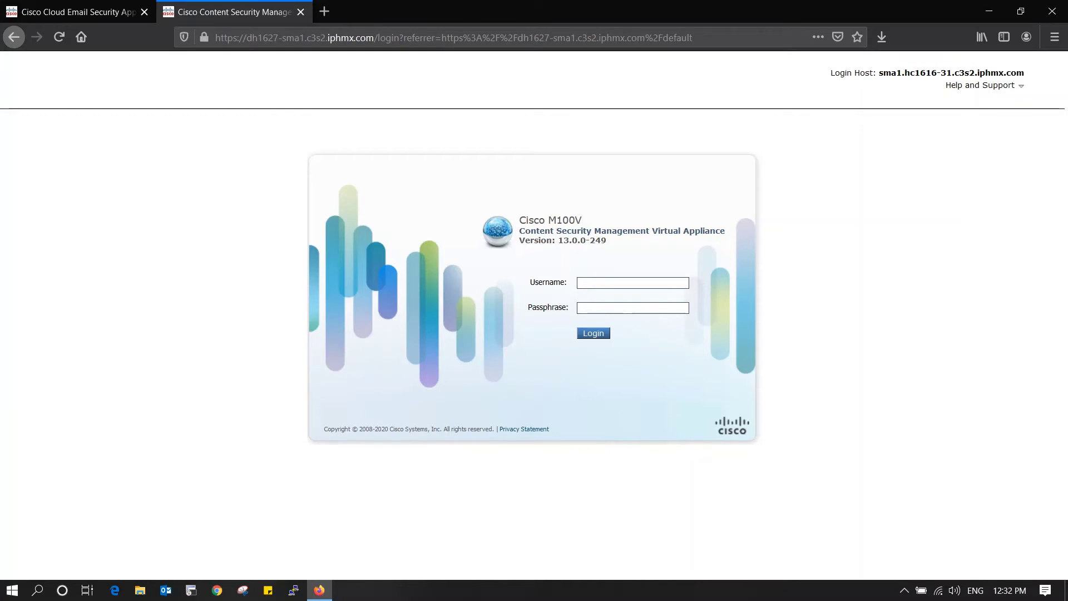
- Highlight the 1627 part of the SMA host name and dismiss the address suggestions
{"action": "left_click_drag", "start_coordinate": [247, 37], "coordinate": [278, 37]}
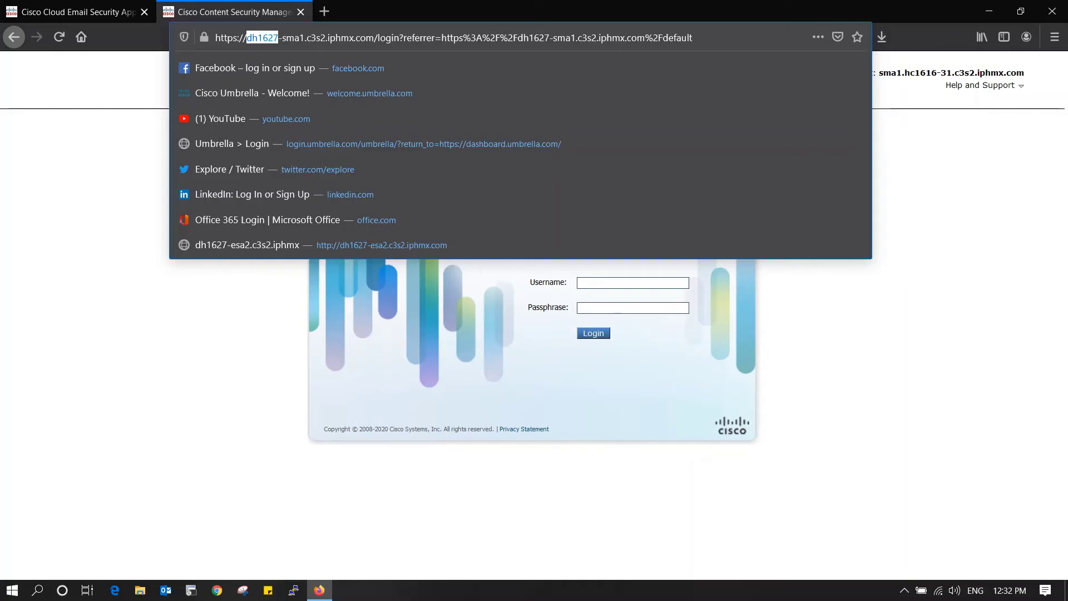
{"action": "key", "text": "Right"}
{"action": "key", "text": "shift+Right"}
{"action": "key", "text": "shift+Right"}
{"action": "key", "text": "shift+Right"}
{"action": "key", "text": "shift+Right"}
{"action": "key", "text": "Return"}
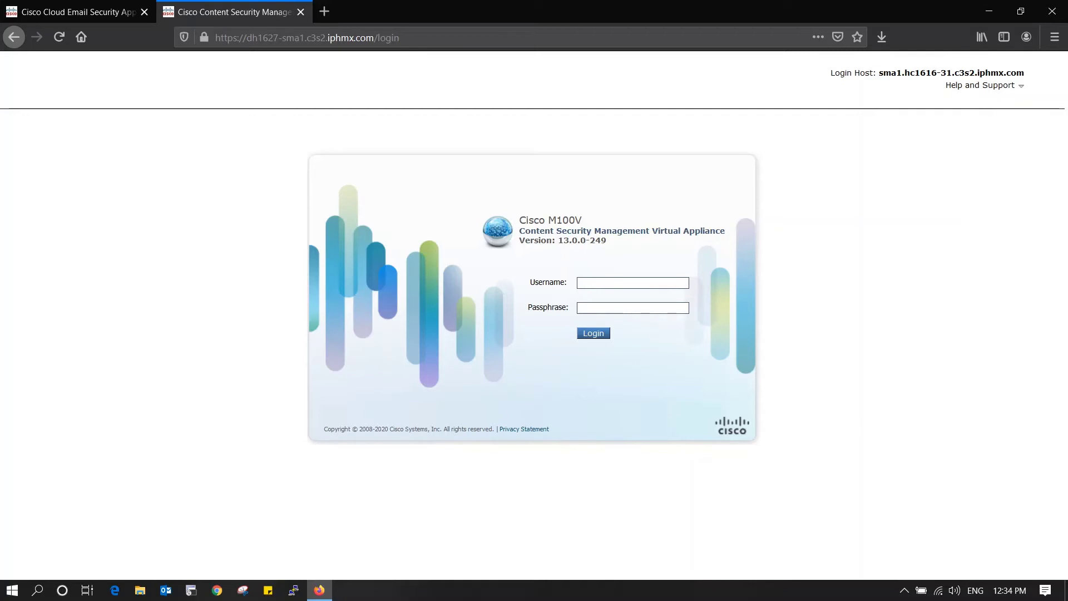
- Sign in to the M100V appliance with the account username and passphrase
{"action": "type", "text": "partner_syseng"}
{"action": "key", "text": "Tab"}
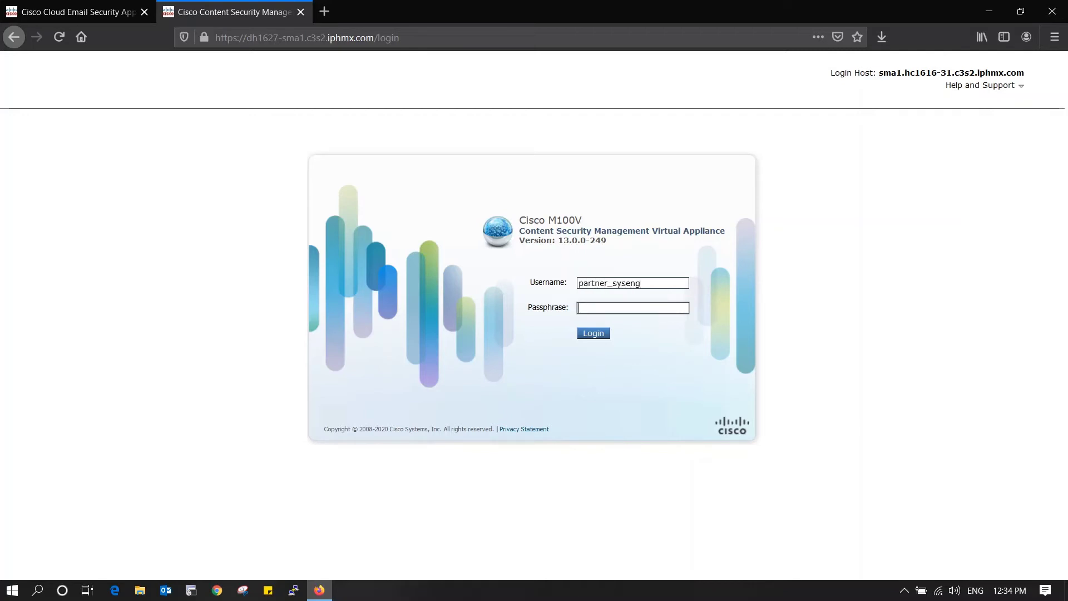
{"action": "type", "text": "•••••••••"}
{"action": "key", "text": "Return"}
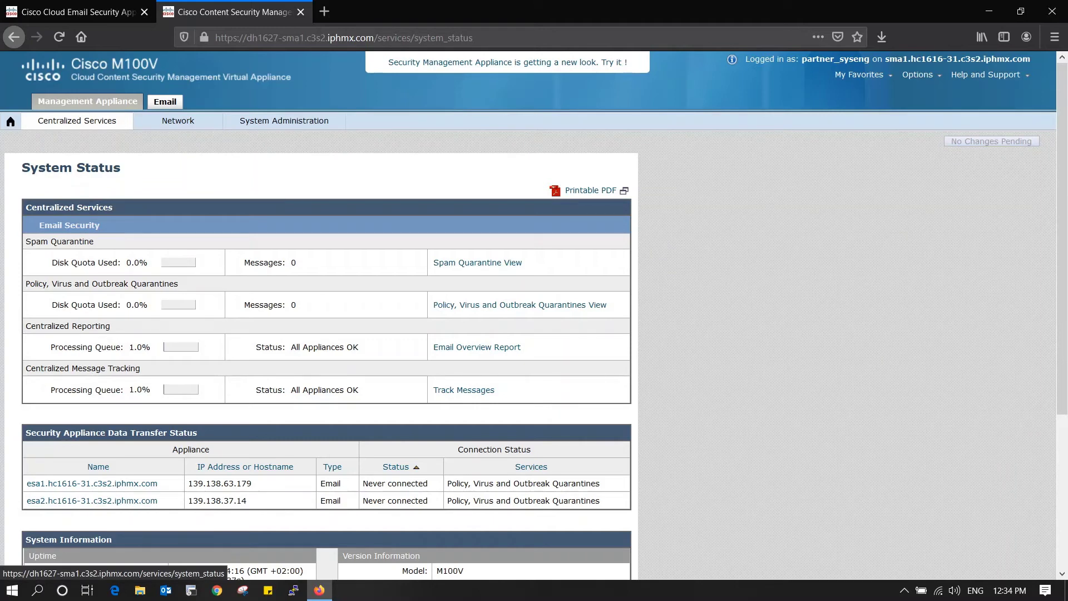
- Browse the Network, System Administration and Centralized Services menus, then choose Security Appliances
{"action": "mouse_move", "coordinate": [178, 121]}
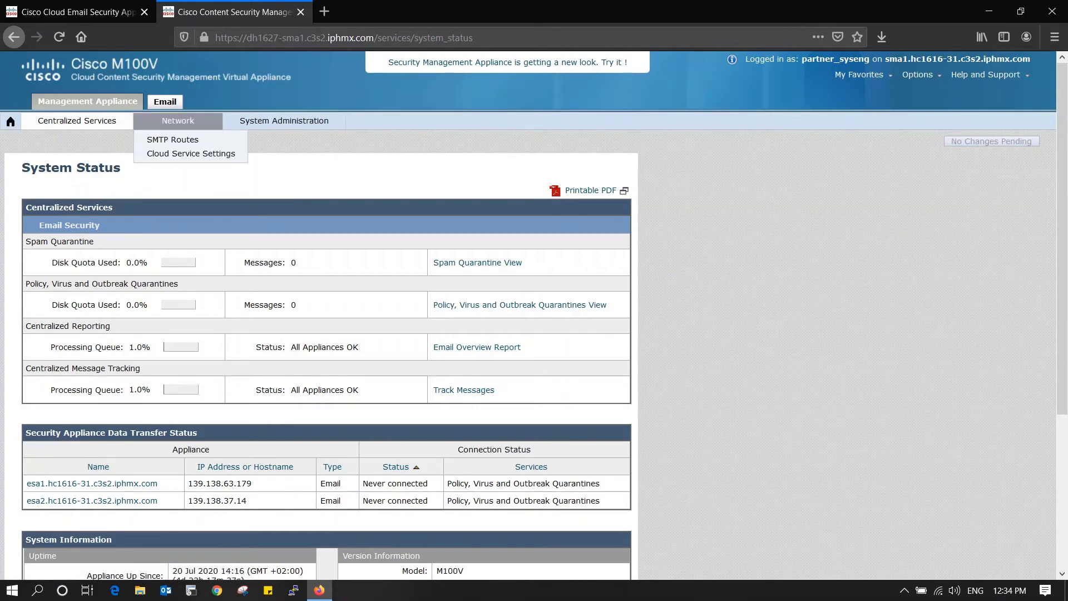
{"action": "mouse_move", "coordinate": [284, 120]}
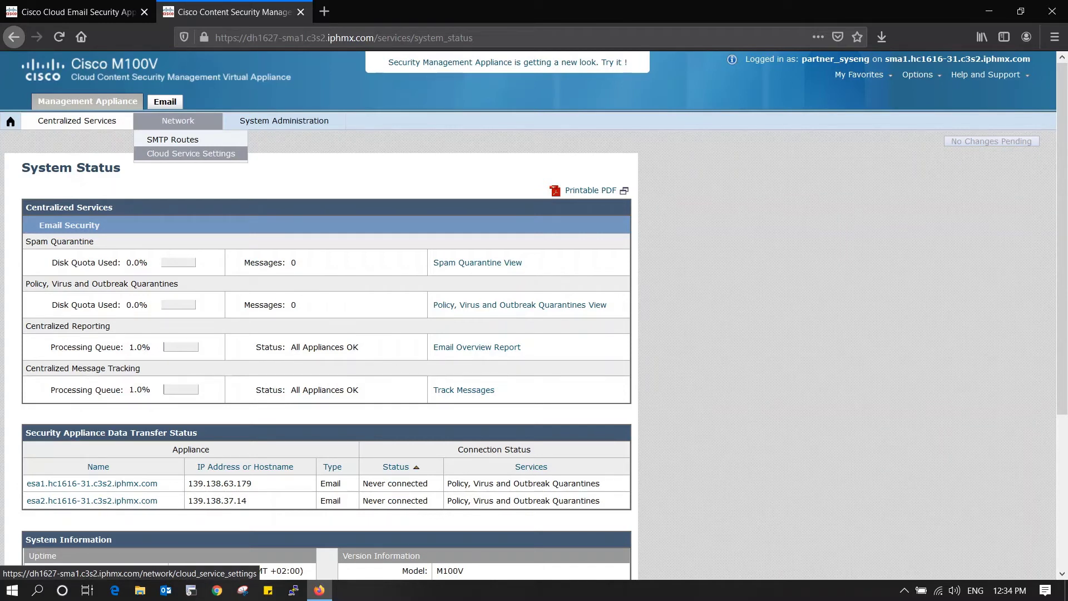
{"action": "mouse_move", "coordinate": [77, 120]}
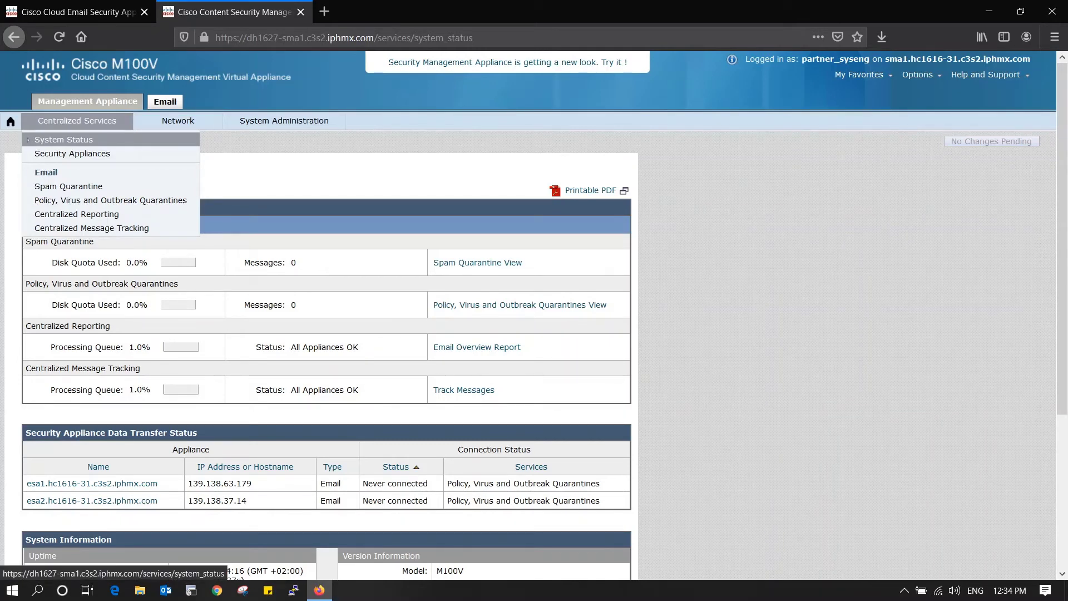
{"action": "left_click", "coordinate": [63, 139]}
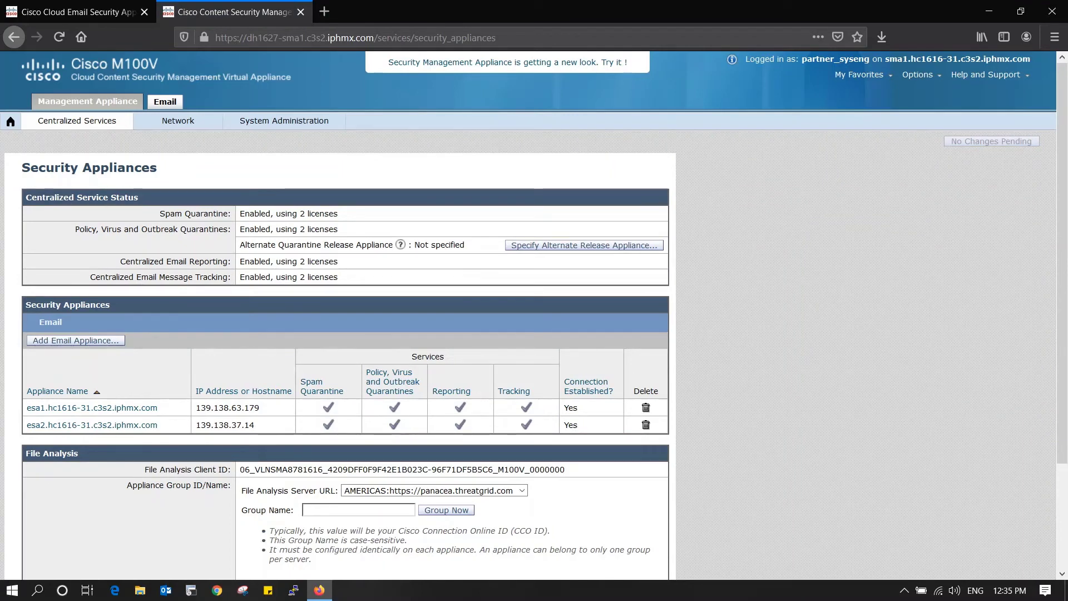
- Review esa1 and esa2 with all four services enabled, then go to Centralized Services > Spam Quarantine
{"action": "scroll", "coordinate": [345, 312], "scroll_direction": "down", "scroll_amount": 2}
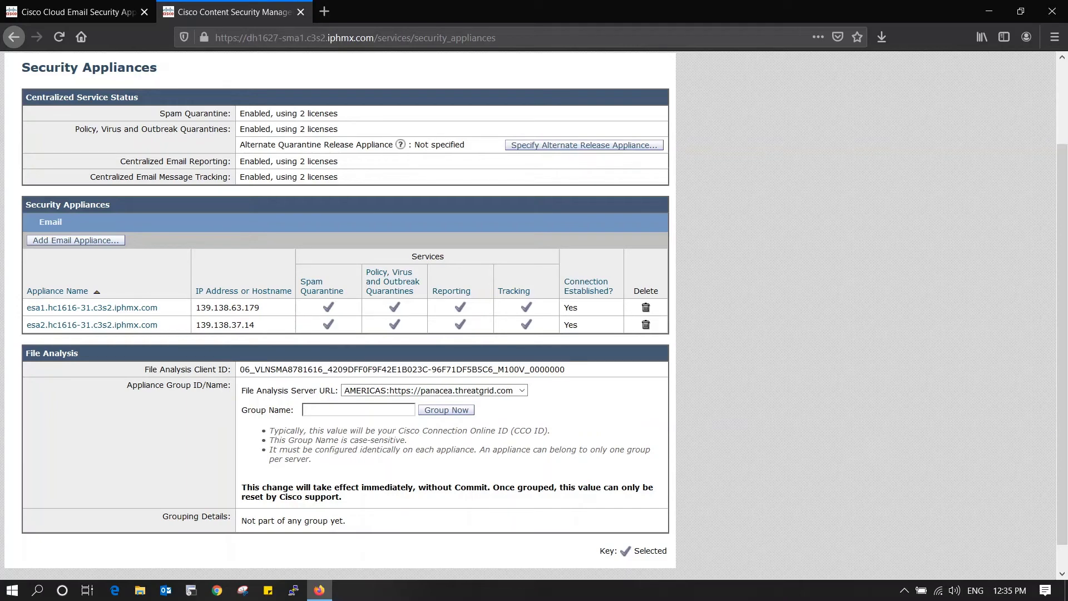
{"action": "scroll", "coordinate": [534, 314], "scroll_direction": "up", "scroll_amount": 3}
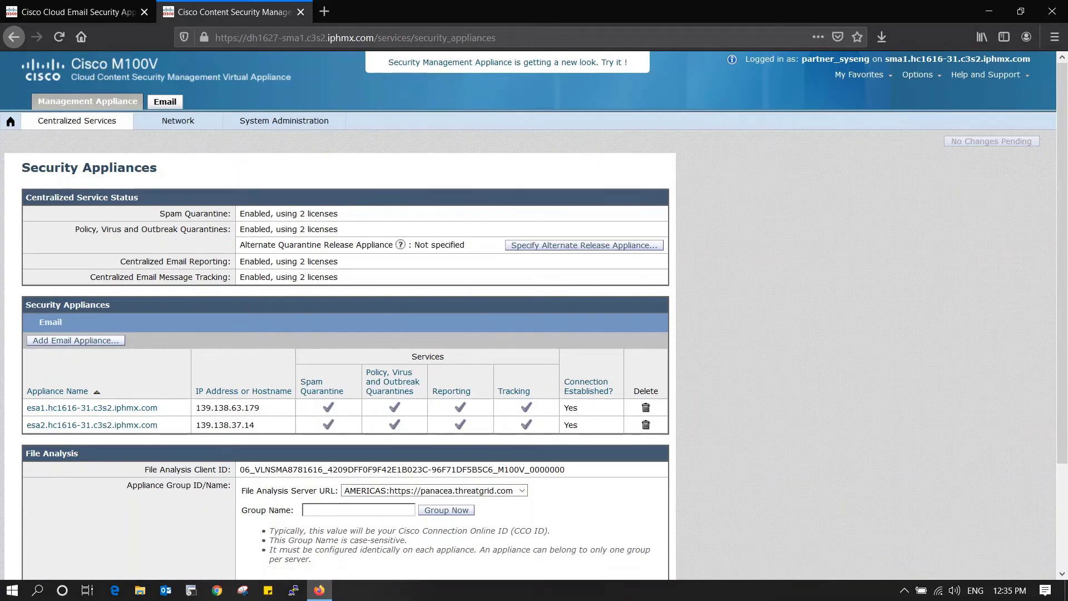
{"action": "scroll", "coordinate": [534, 314], "scroll_direction": "down", "scroll_amount": 1}
{"action": "scroll", "coordinate": [534, 316], "scroll_direction": "down", "scroll_amount": 3}
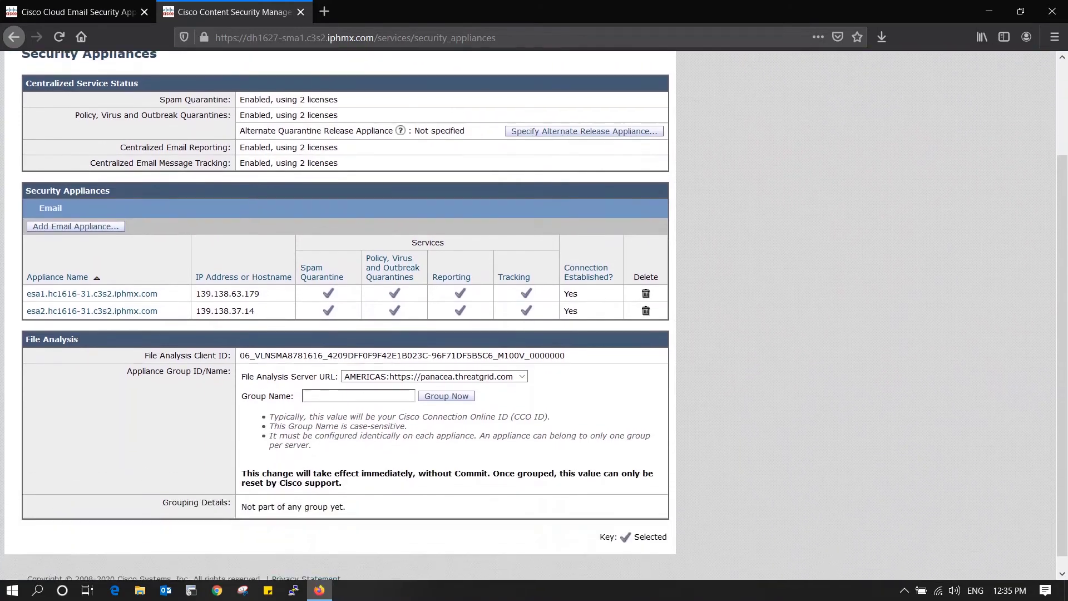
{"action": "scroll", "coordinate": [534, 315], "scroll_direction": "up", "scroll_amount": 5}
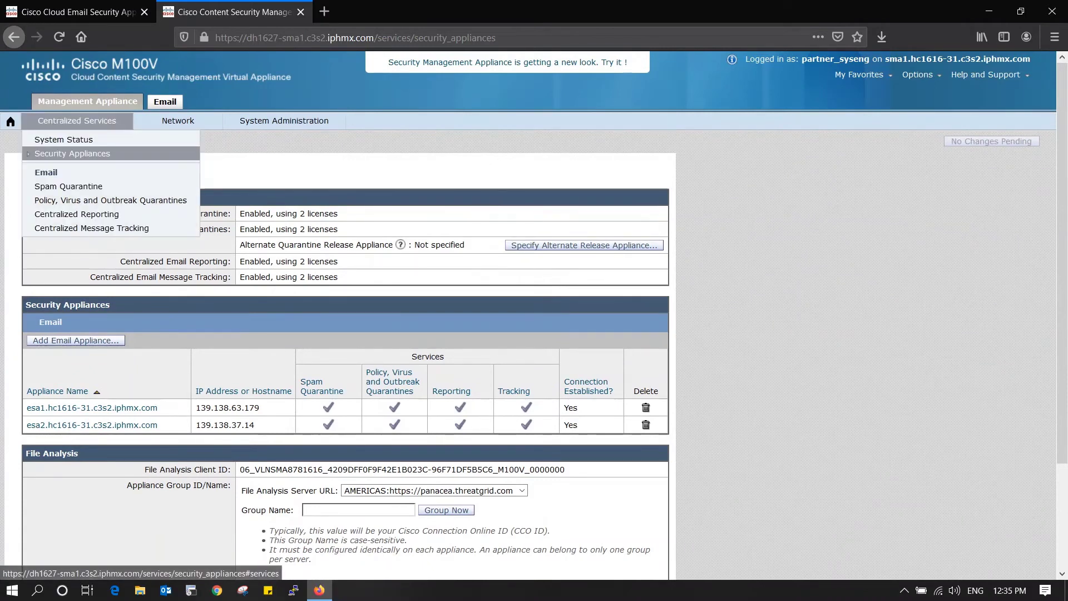
{"action": "mouse_move", "coordinate": [76, 121]}
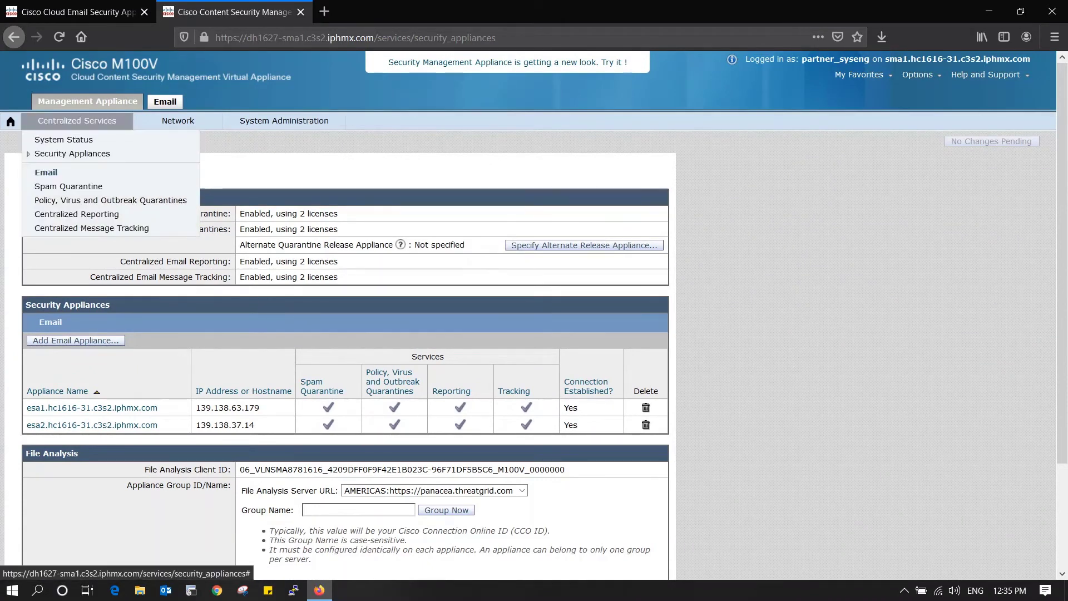
{"action": "left_click", "coordinate": [69, 186]}
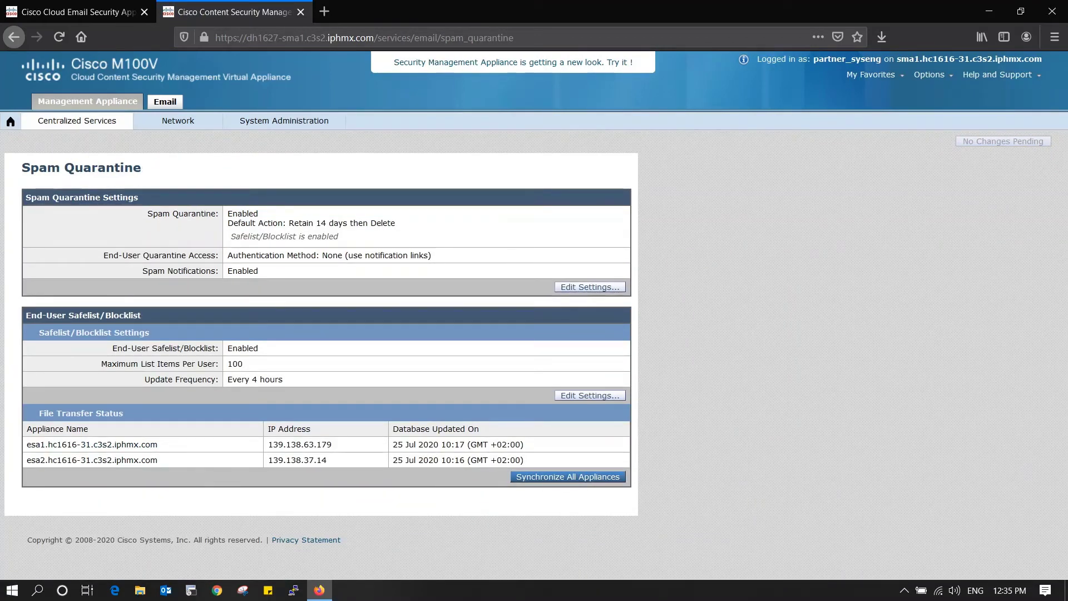
- Note safelist/blocklist is enabled, view Centralized Email Reporting, then return to the ESA tab
{"action": "left_click_drag", "start_coordinate": [227, 348], "coordinate": [261, 348]}
{"action": "mouse_move", "coordinate": [77, 121]}
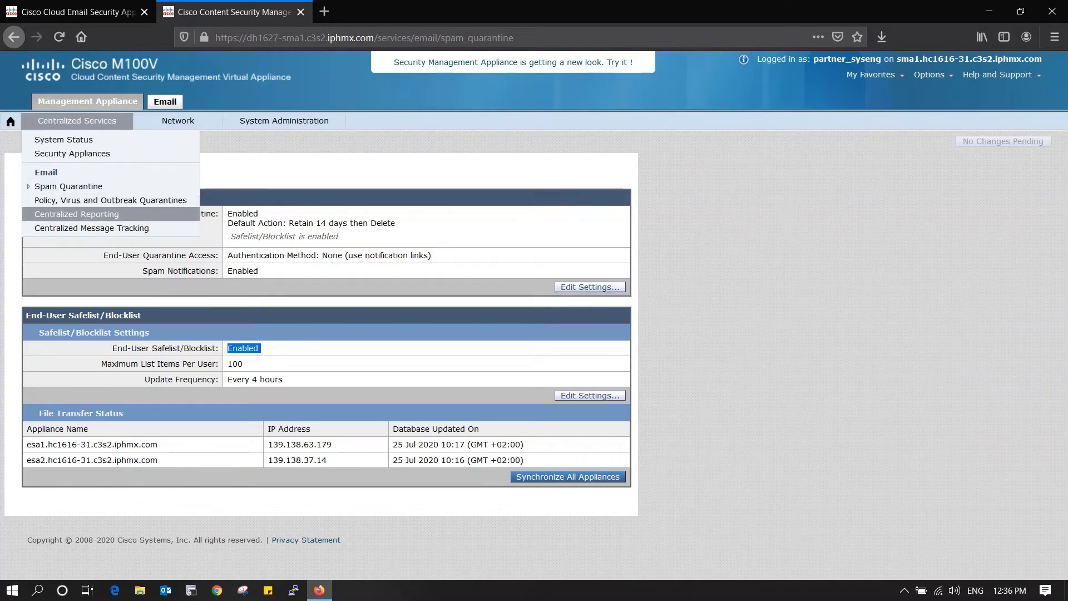
{"action": "left_click", "coordinate": [76, 213]}
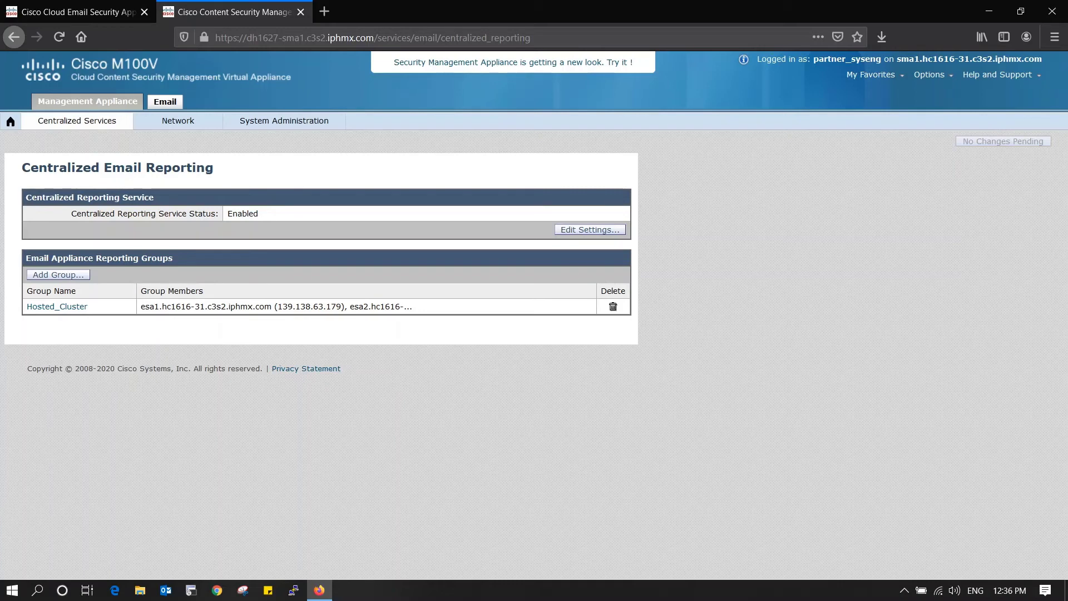
{"action": "left_click", "coordinate": [78, 12]}
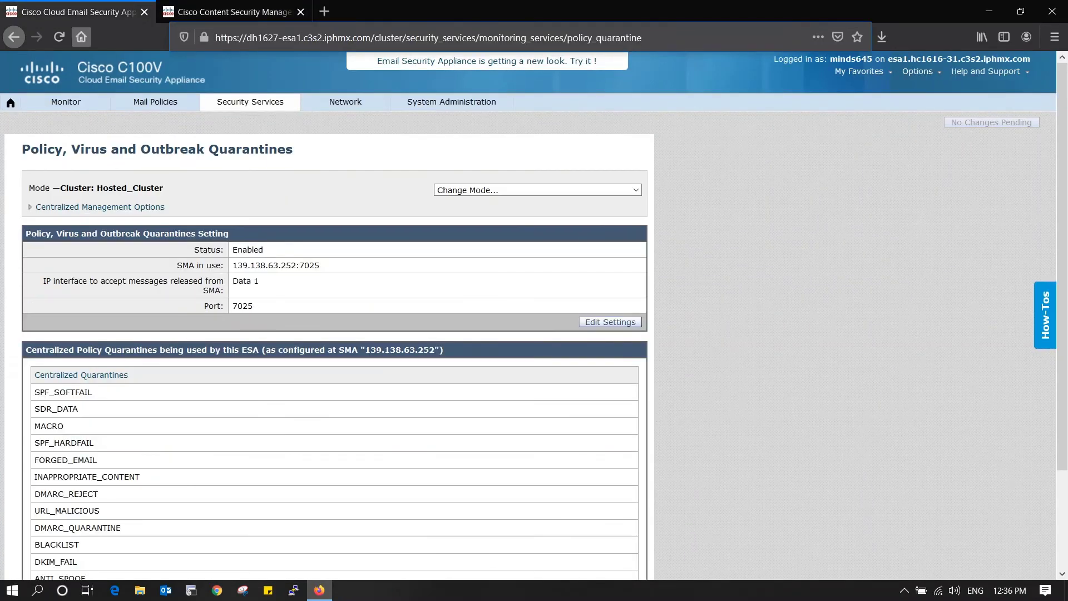
- Review the cluster's Incoming Mail Policies and incoming Content Filters
{"action": "mouse_move", "coordinate": [155, 102]}
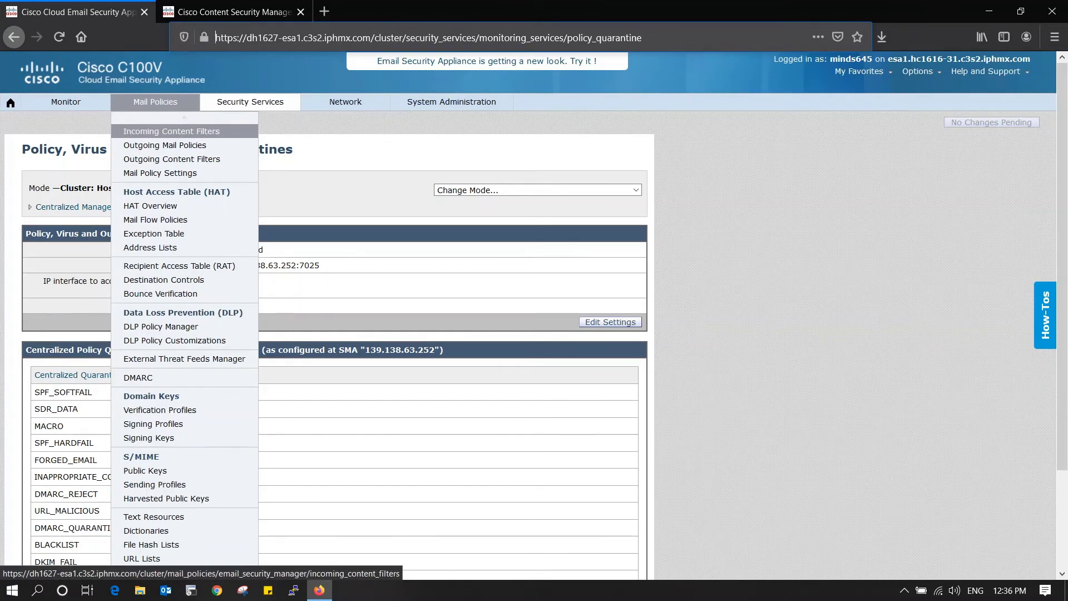
{"action": "scroll", "coordinate": [167, 139], "scroll_direction": "up", "scroll_amount": 2}
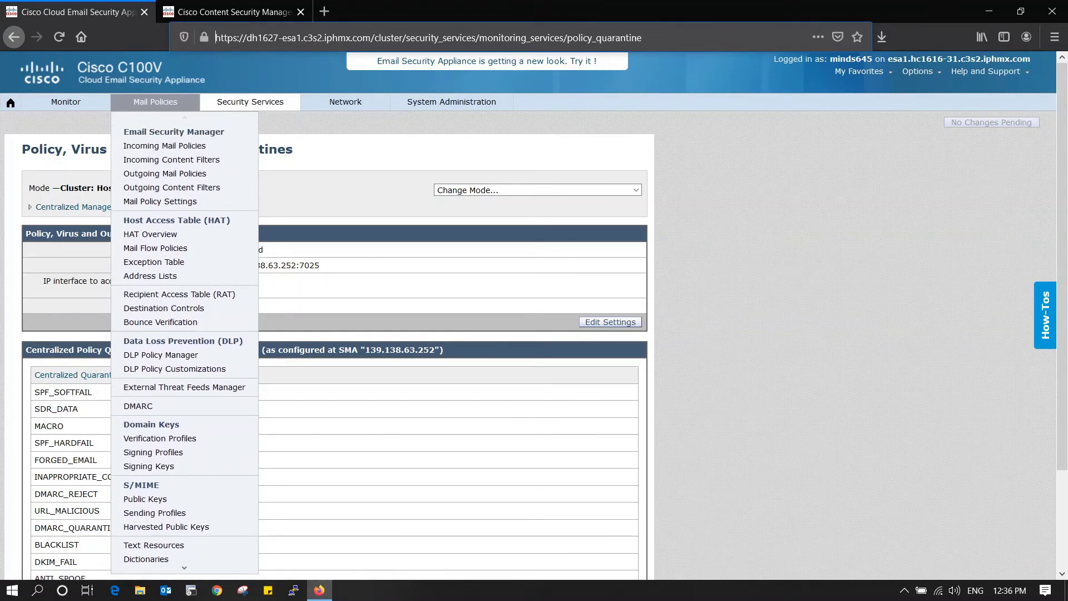
{"action": "left_click", "coordinate": [164, 145]}
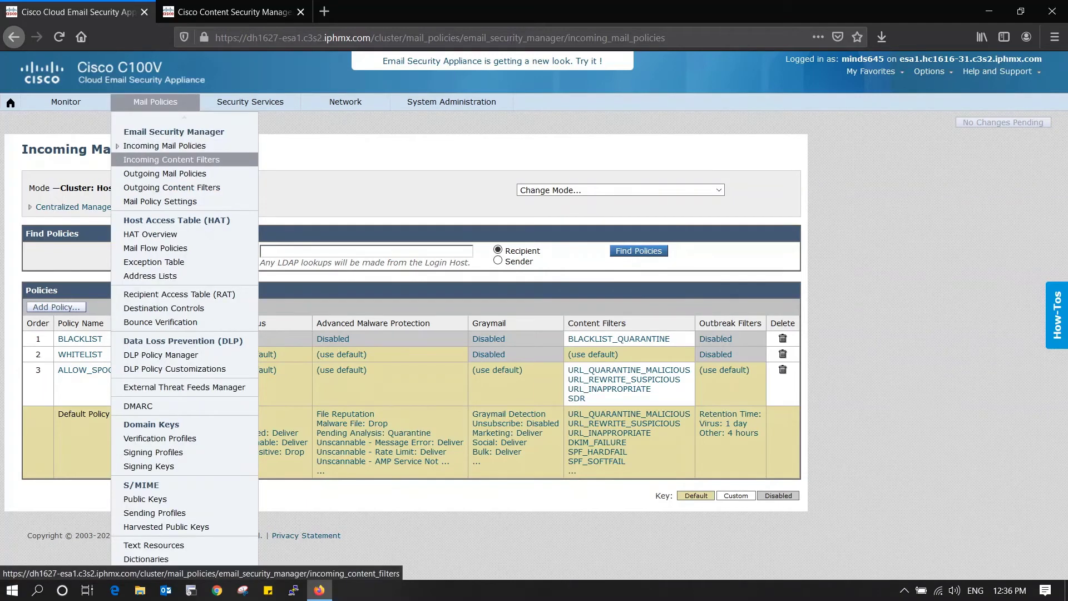
{"action": "left_click", "coordinate": [162, 159]}
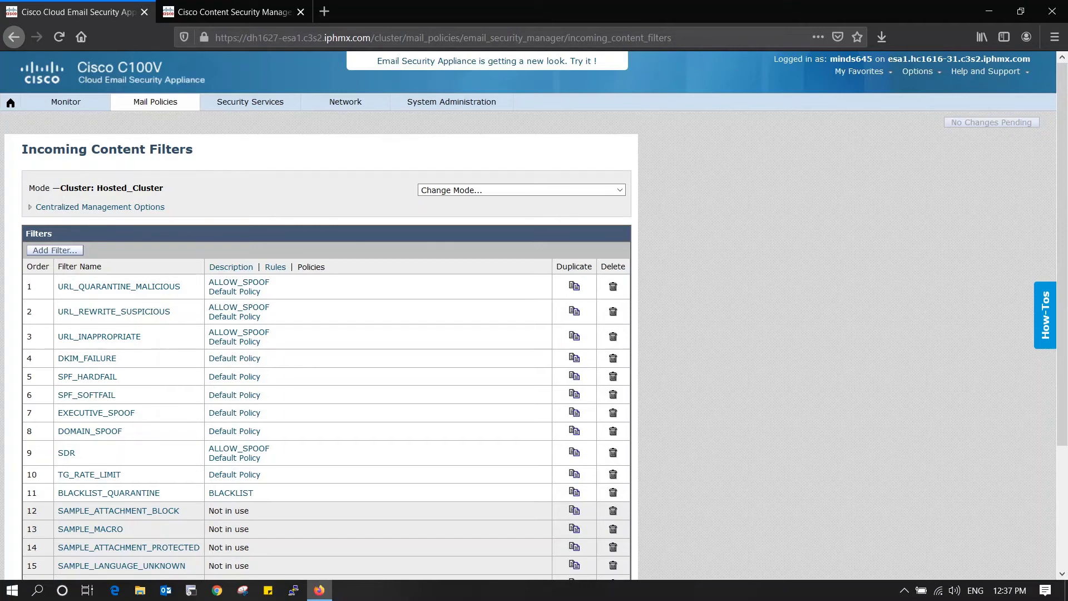
- View the cluster's Outgoing Mail Policies, then switch to the SMA's Centralized Email Reporting tab
{"action": "scroll", "coordinate": [534, 311], "scroll_direction": "down", "scroll_amount": 3}
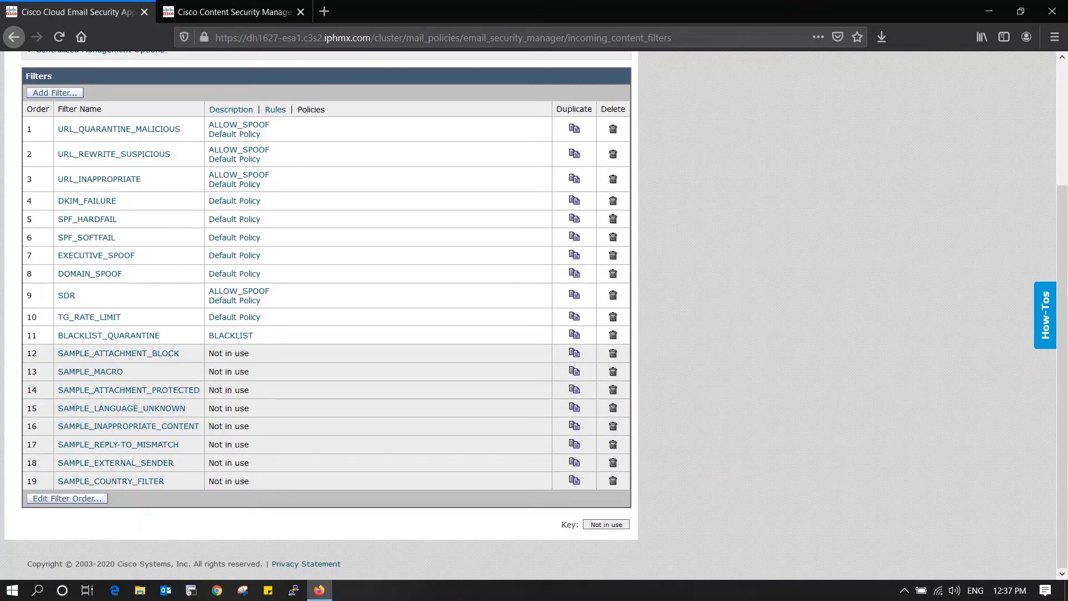
{"action": "scroll", "coordinate": [534, 311], "scroll_direction": "up", "scroll_amount": 3}
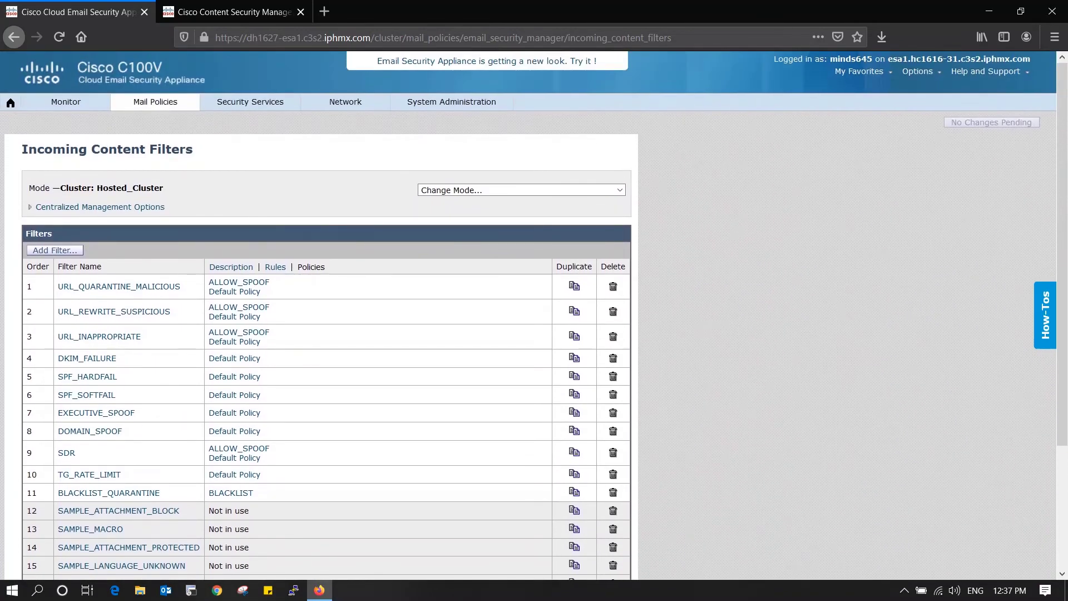
{"action": "scroll", "coordinate": [534, 311], "scroll_direction": "down", "scroll_amount": 3}
{"action": "scroll", "coordinate": [534, 311], "scroll_direction": "up", "scroll_amount": 3}
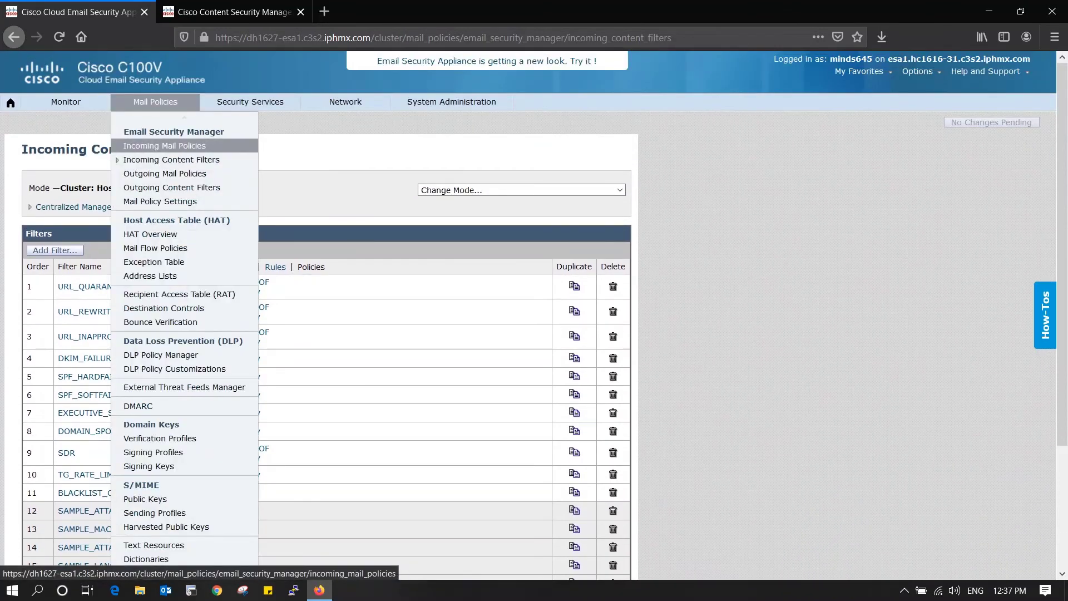
{"action": "left_click", "coordinate": [234, 173]}
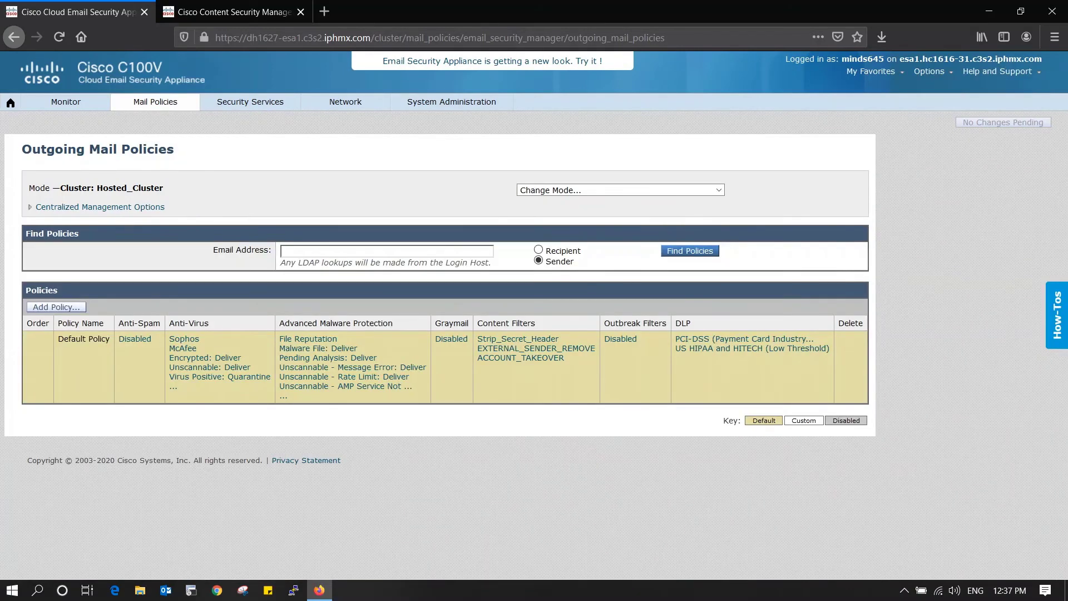
{"action": "key", "text": "ctrl+Tab"}
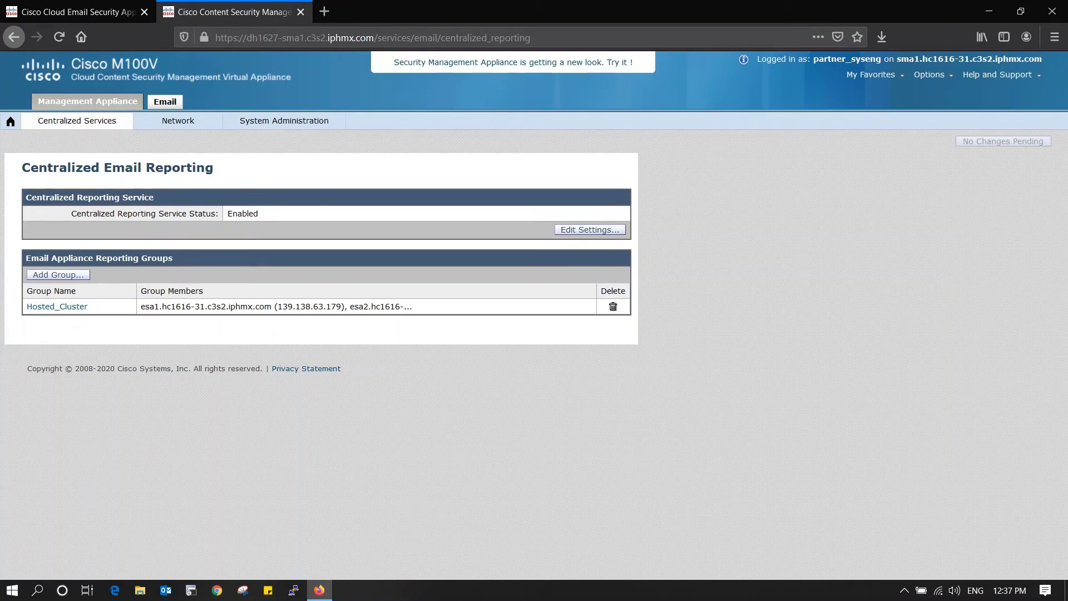
- Open My Email Reports, showing 68 reputation-filtered messages for Hosted_Cluster
{"action": "mouse_move", "coordinate": [77, 121]}
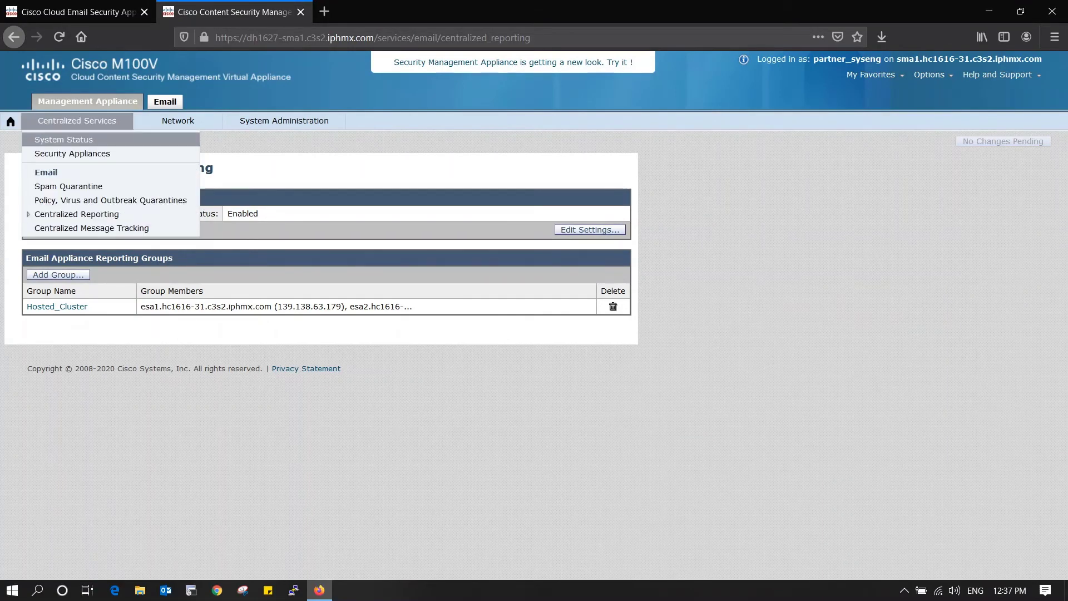
{"action": "left_click", "coordinate": [72, 154]}
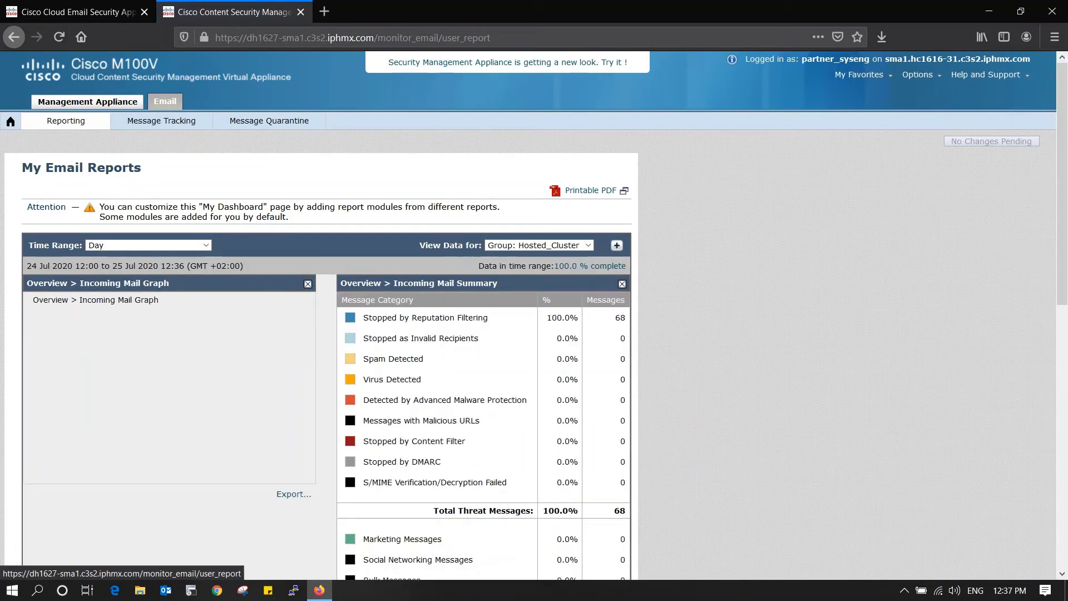
{"action": "mouse_move", "coordinate": [65, 121]}
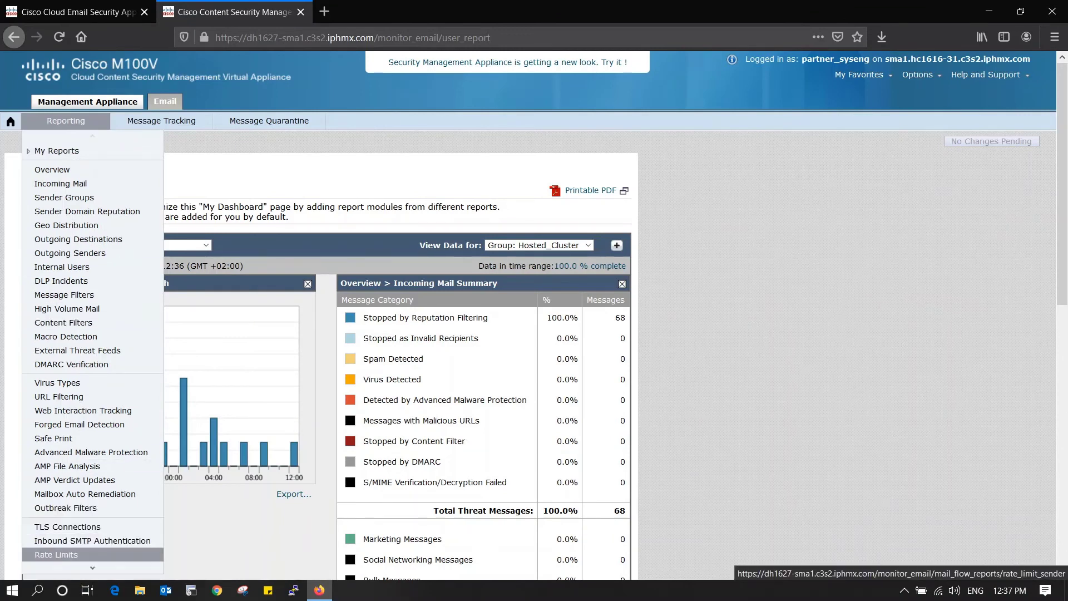
{"action": "mouse_move", "coordinate": [93, 567]}
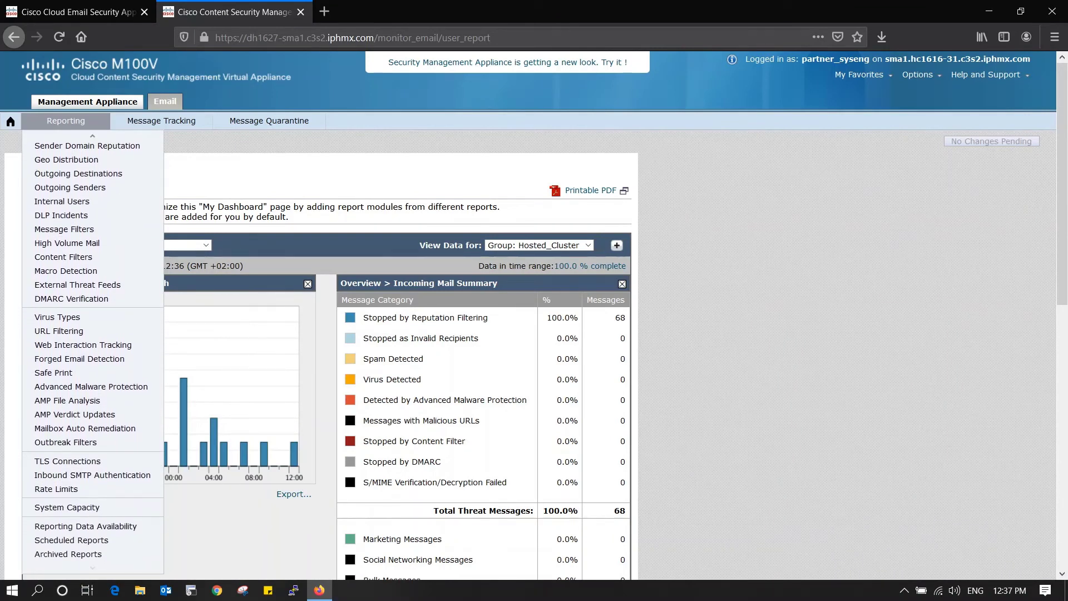
- Browse the Message Tracking menu and open Message Quarantine > Spam Quarantine
{"action": "mouse_move", "coordinate": [161, 121]}
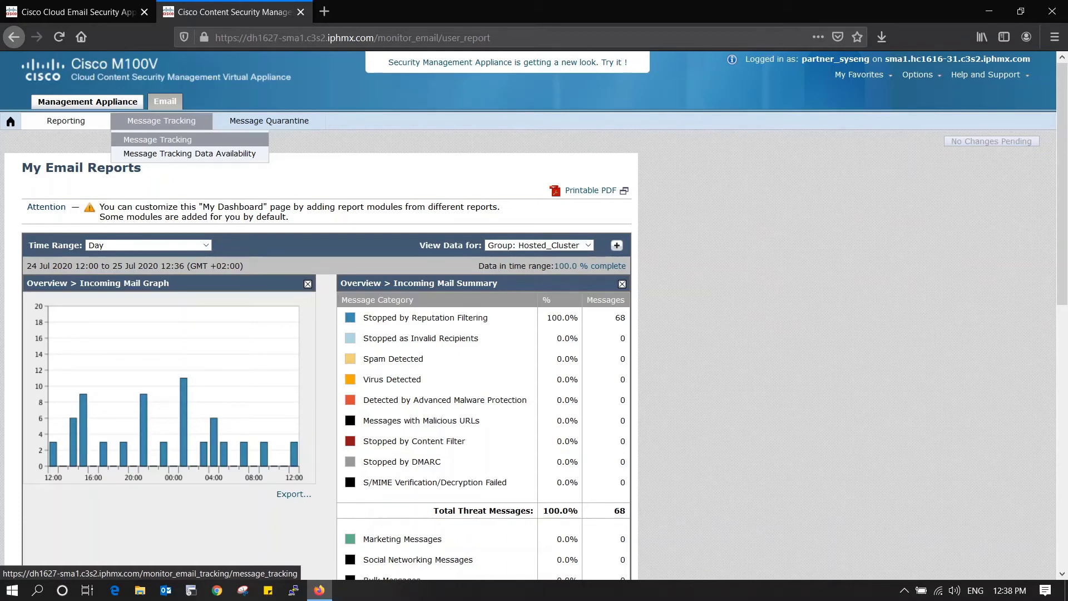
{"action": "mouse_move", "coordinate": [269, 121]}
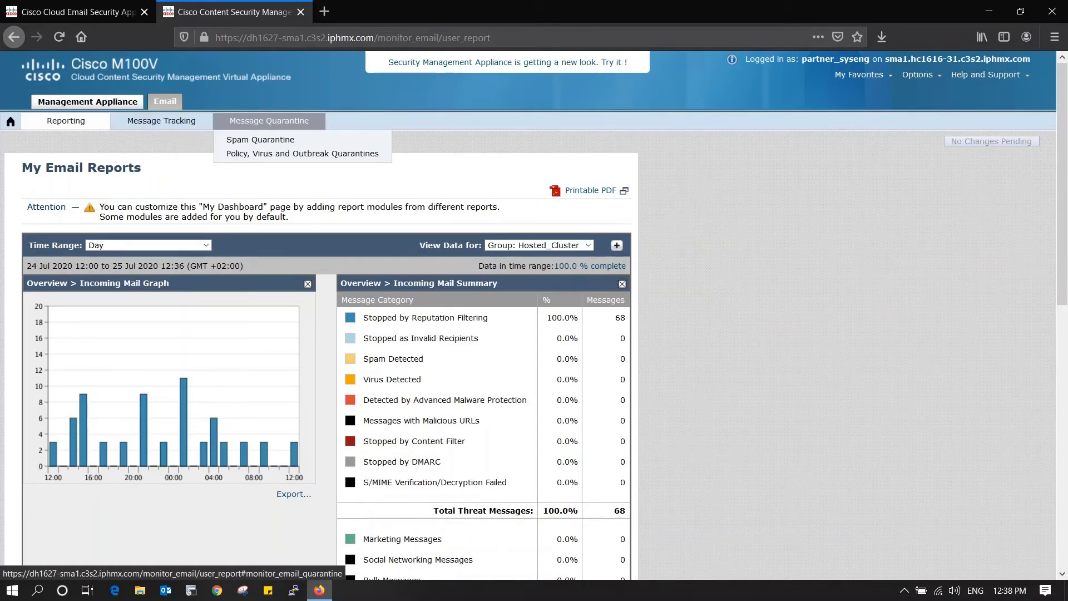
{"action": "left_click", "coordinate": [260, 139]}
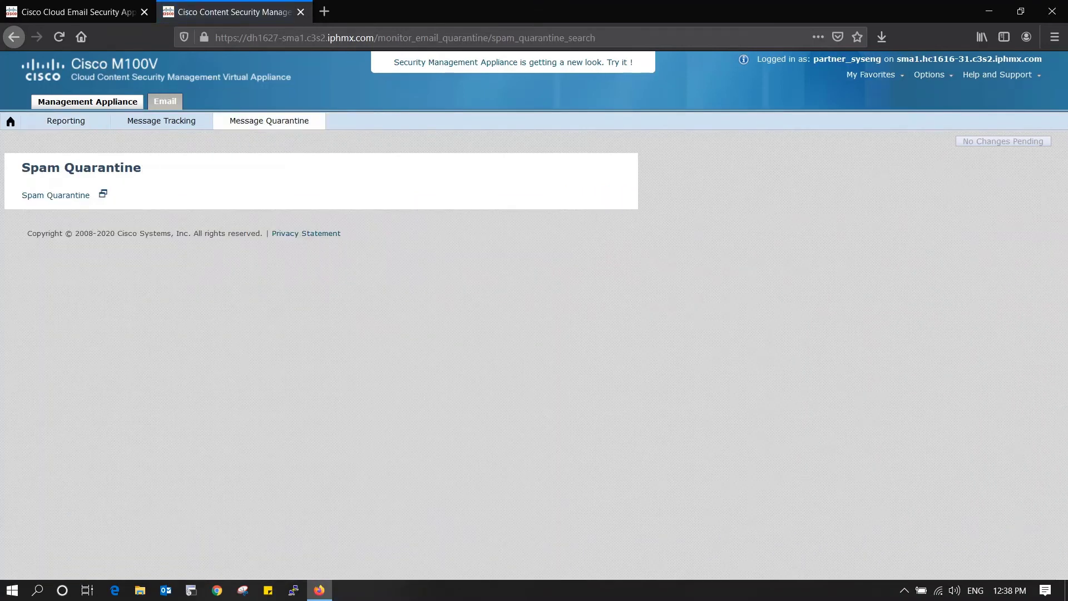
- Open the Spam Quarantine search in a new tab and check the quarantine server's host name
{"action": "left_click", "coordinate": [53, 196]}
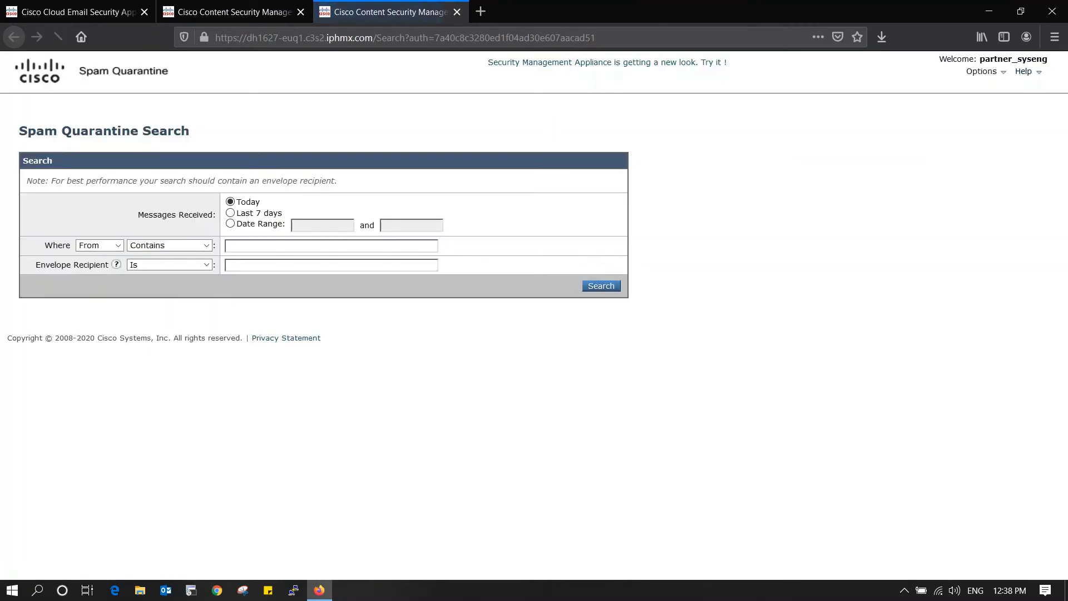
{"action": "left_click_drag", "start_coordinate": [246, 37], "coordinate": [373, 37]}
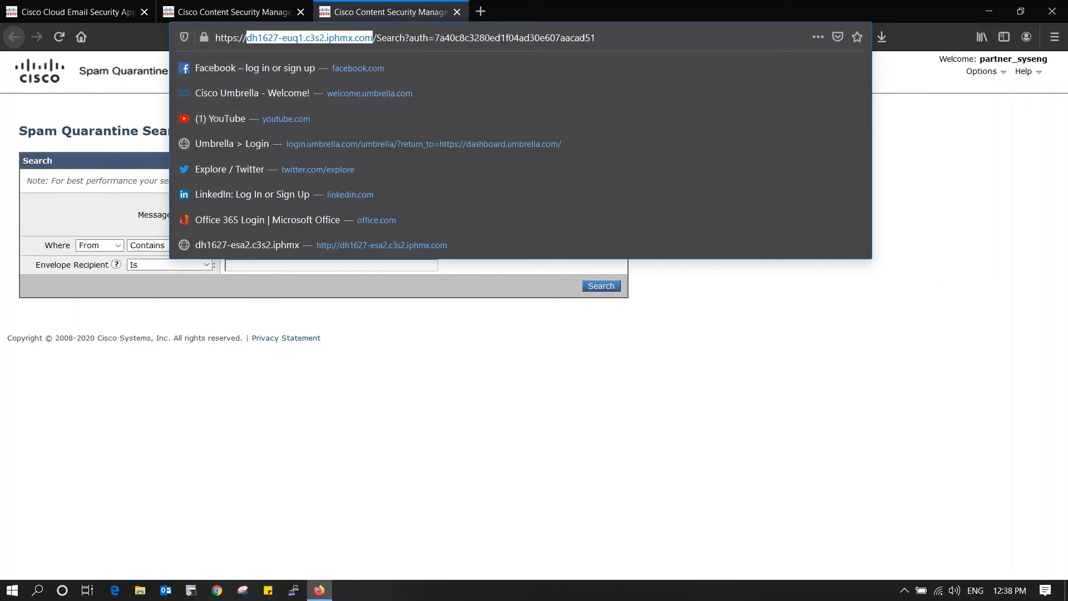
{"action": "key", "text": "Escape"}
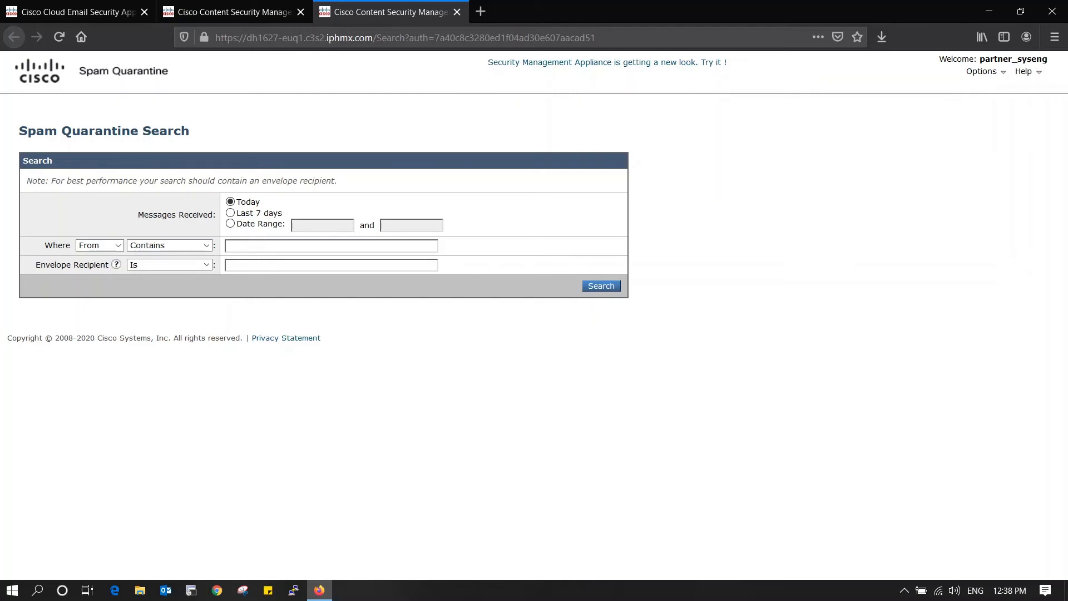
- Return to the SMA tab and open Policy, Virus and Outbreak Quarantines
{"action": "left_click", "coordinate": [228, 12]}
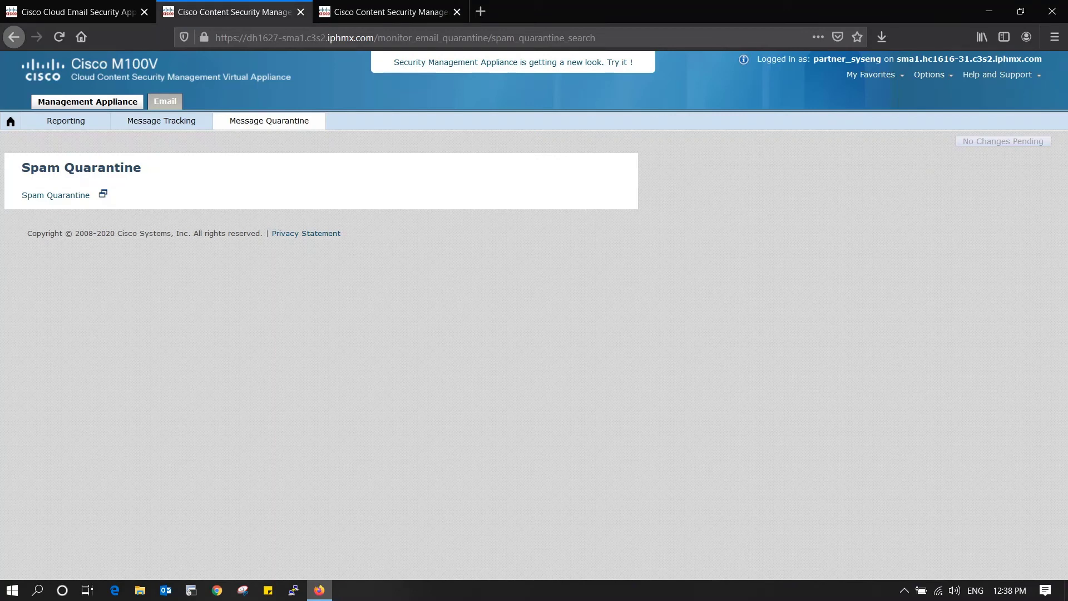
{"action": "mouse_move", "coordinate": [269, 120]}
{"action": "left_click", "coordinate": [290, 150]}
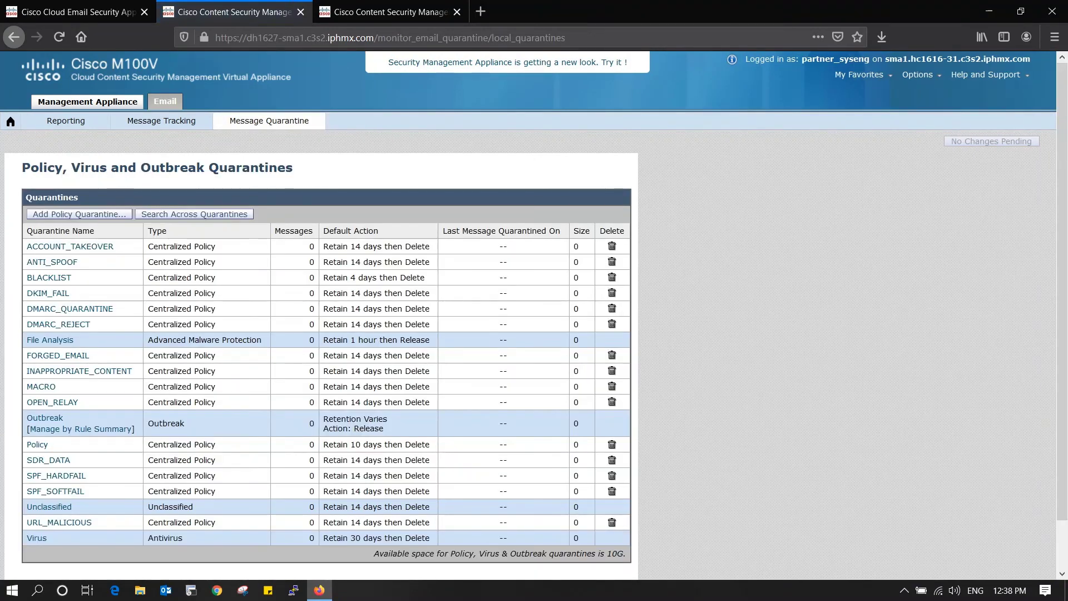
- Review the quarantines list, then open the new-look SMA login at port 4431 via the 'Try it!' banner
{"action": "scroll", "coordinate": [534, 300], "scroll_direction": "down", "scroll_amount": 1}
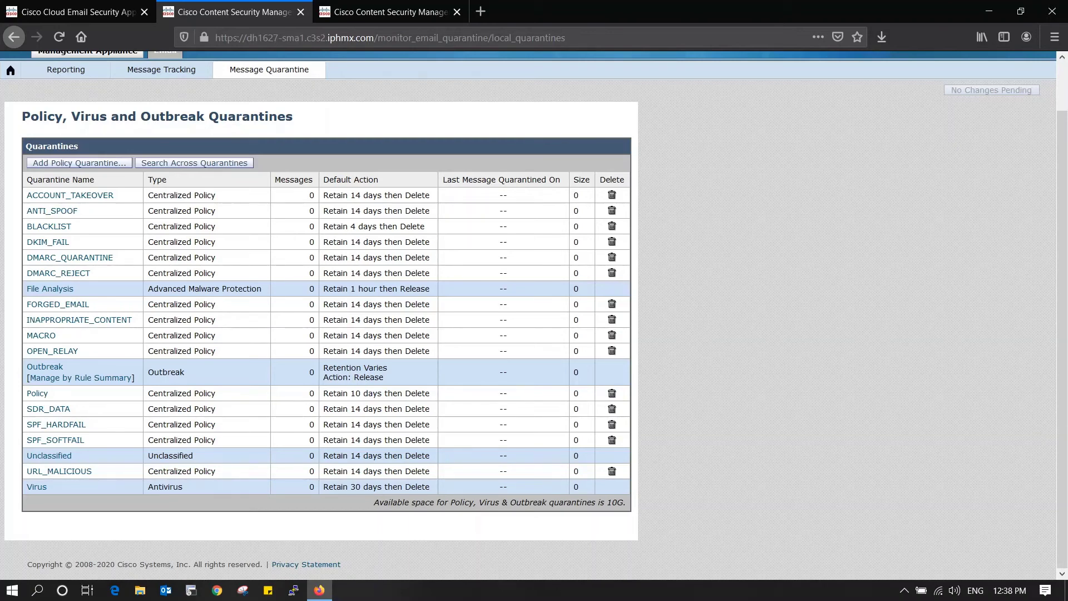
{"action": "scroll", "coordinate": [534, 311], "scroll_direction": "up", "scroll_amount": 2}
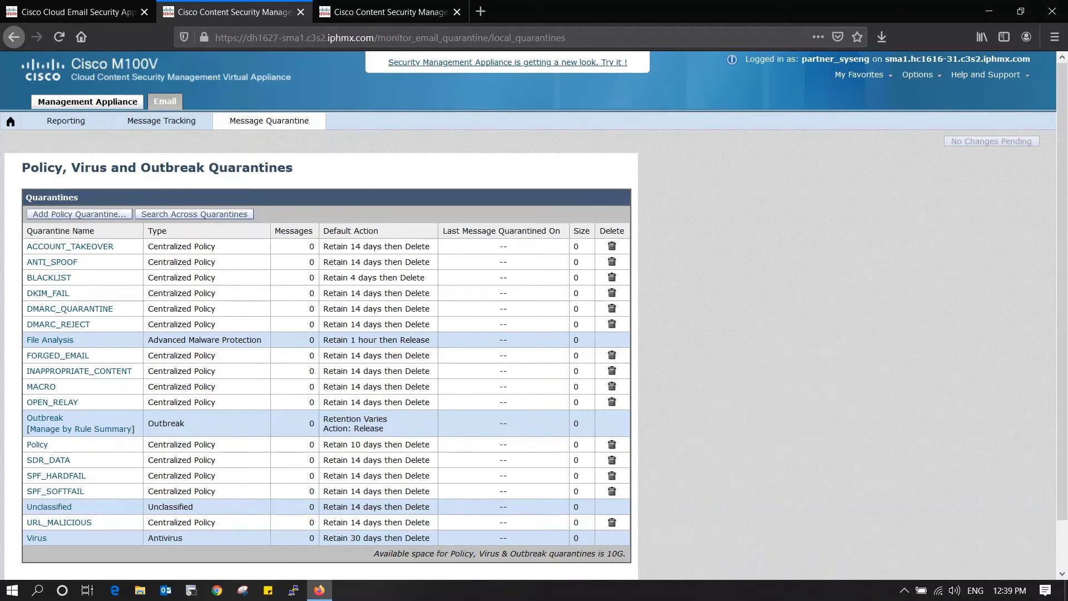
{"action": "left_click", "coordinate": [507, 62]}
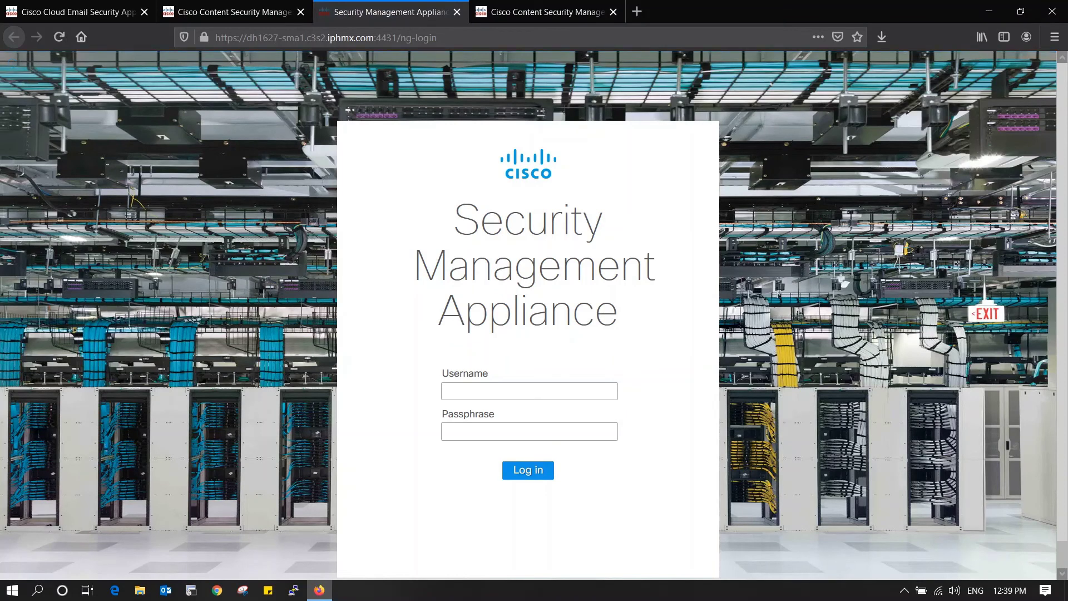
- Note port 4431 in the address and enter the account username and passphrase
{"action": "left_click_drag", "start_coordinate": [375, 37], "coordinate": [397, 38]}
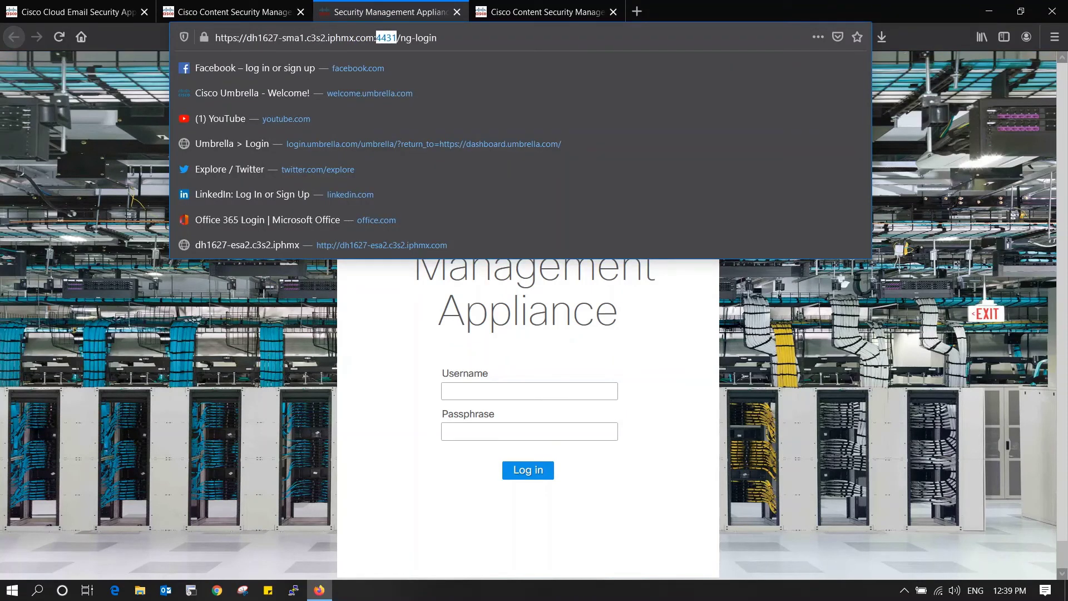
{"action": "key", "text": "Escape"}
{"action": "left_click", "coordinate": [529, 390]}
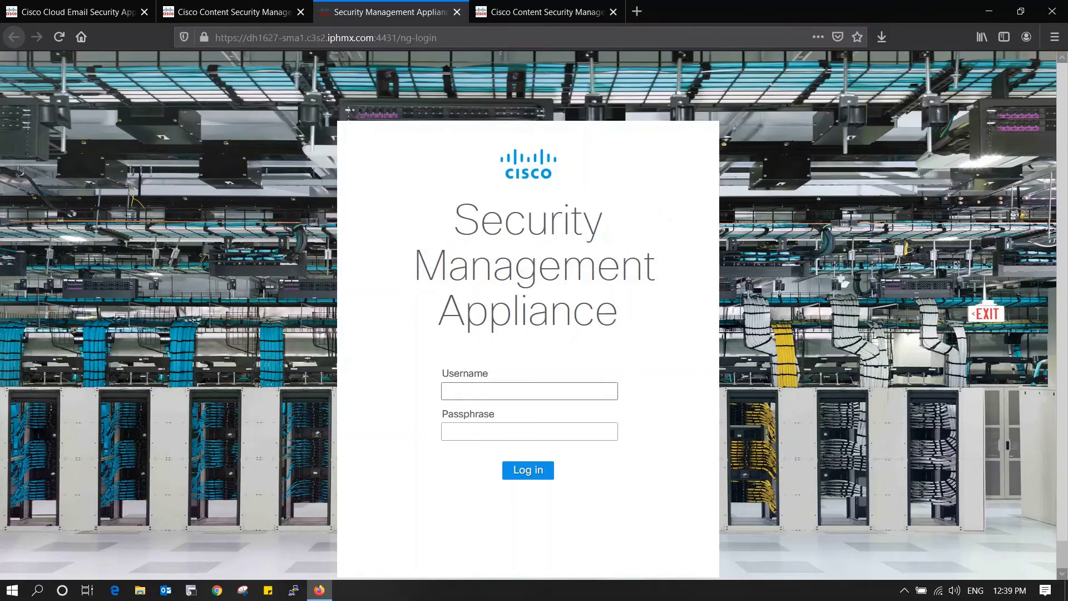
{"action": "type", "text": "partner_syseng"}
{"action": "key", "text": "Tab"}
{"action": "type", "text": "*****"}
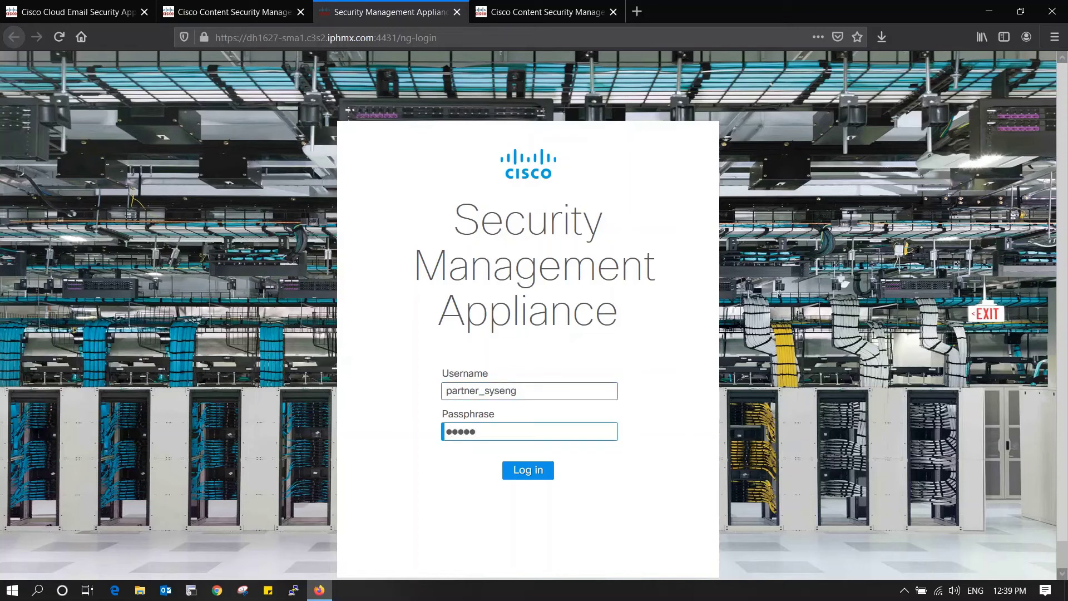
{"action": "type", "text": "*****"}
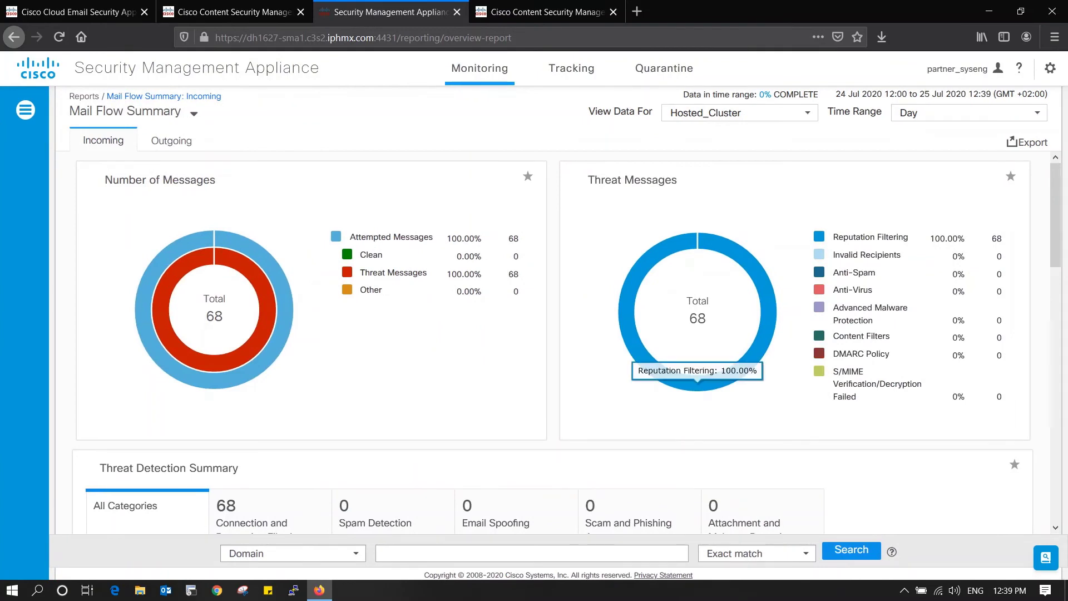
- Scroll through the Mail Flow Summary charts, then show the full list of report categories
{"action": "scroll", "coordinate": [697, 384], "scroll_direction": "down", "scroll_amount": 2}
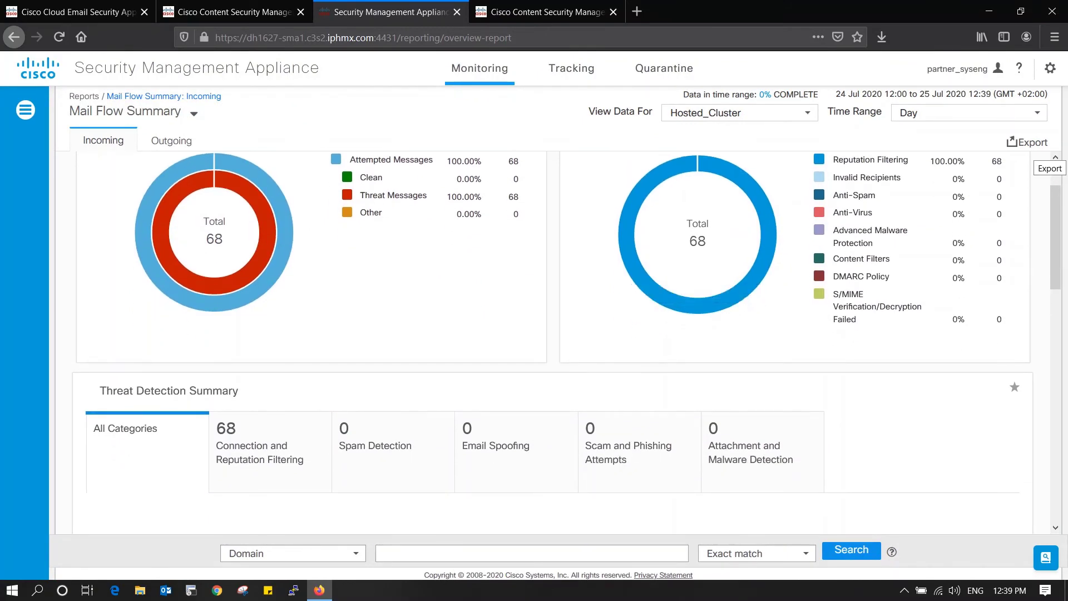
{"action": "scroll", "coordinate": [566, 342], "scroll_direction": "down", "scroll_amount": 6}
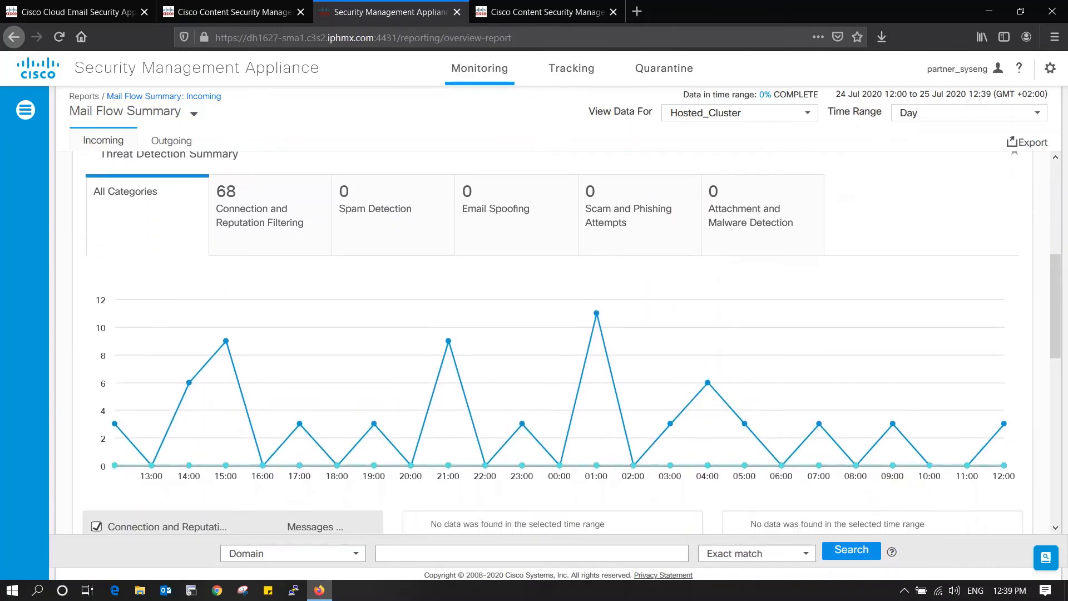
{"action": "scroll", "coordinate": [566, 342], "scroll_direction": "down", "scroll_amount": 7}
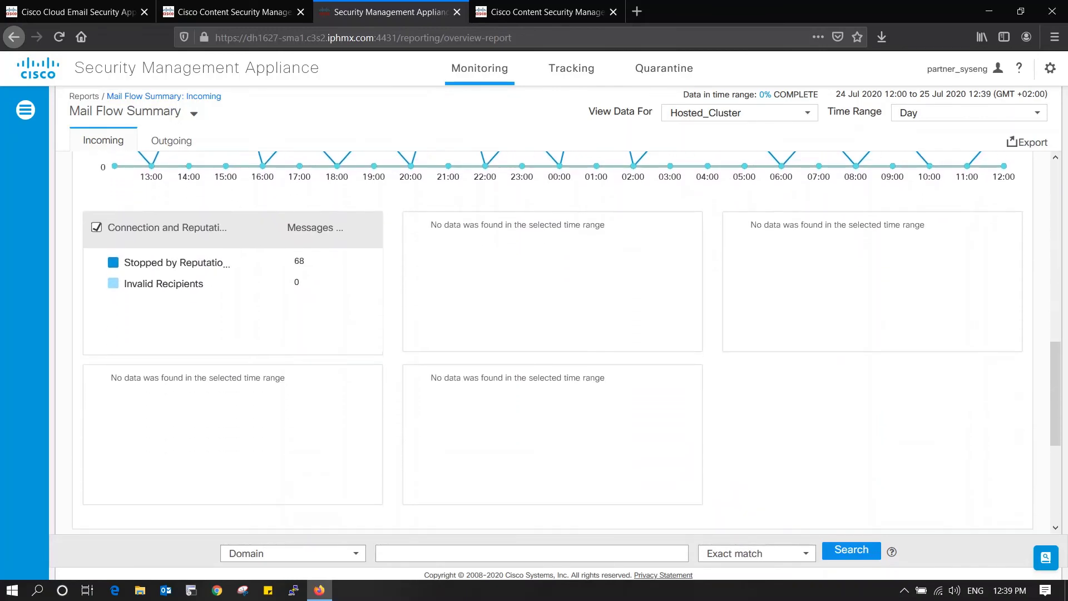
{"action": "scroll", "coordinate": [566, 342], "scroll_direction": "down", "scroll_amount": 6}
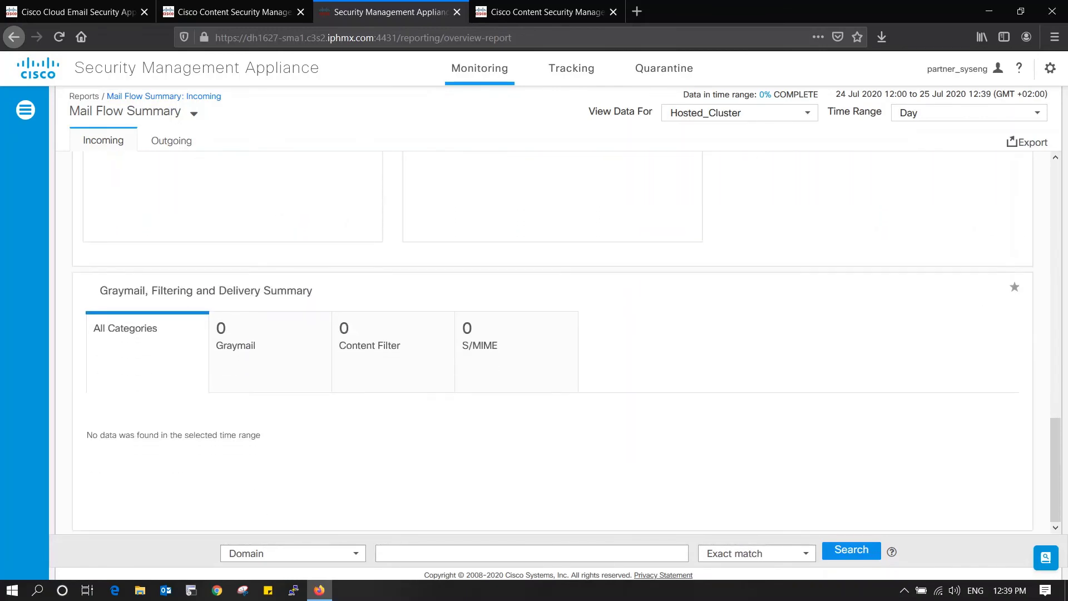
{"action": "scroll", "coordinate": [566, 342], "scroll_direction": "up", "scroll_amount": 15}
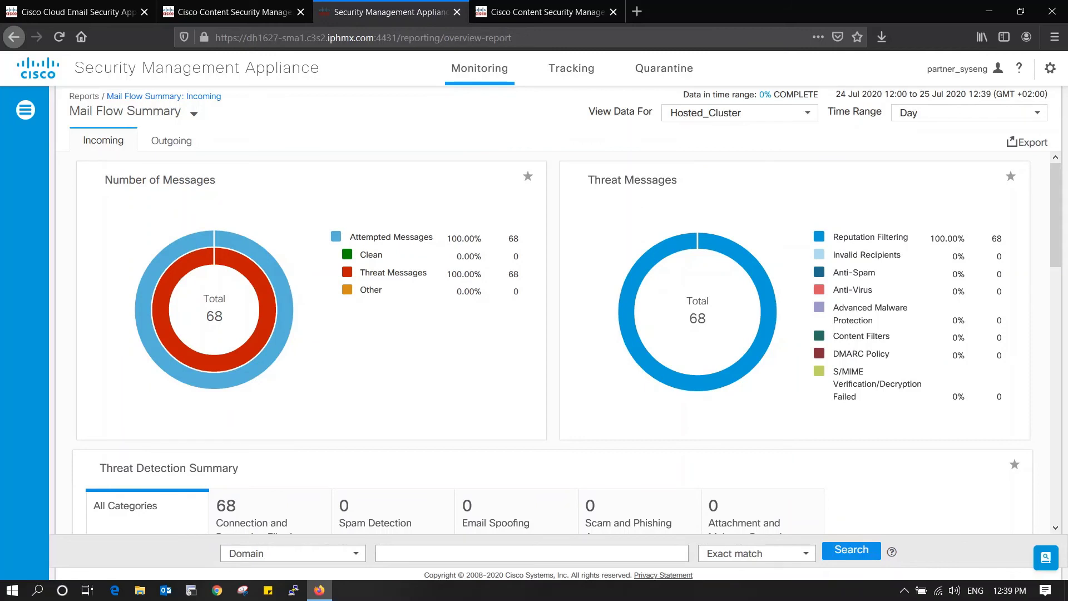
{"action": "left_click", "coordinate": [194, 114]}
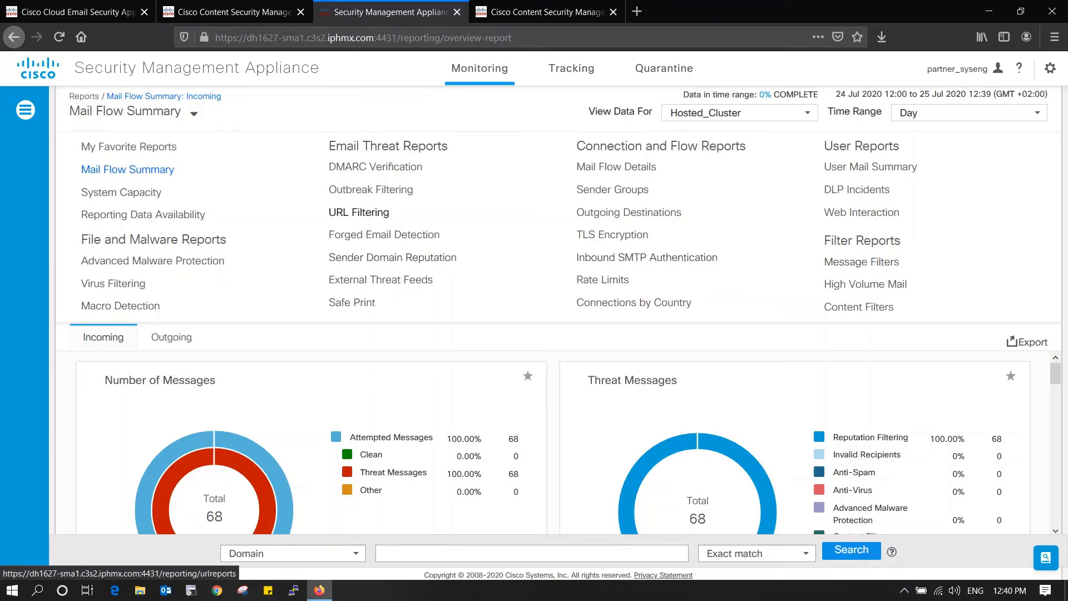
- View the outgoing URL Filtering report and check its data source and time range options, keeping Day
{"action": "left_click", "coordinate": [359, 212]}
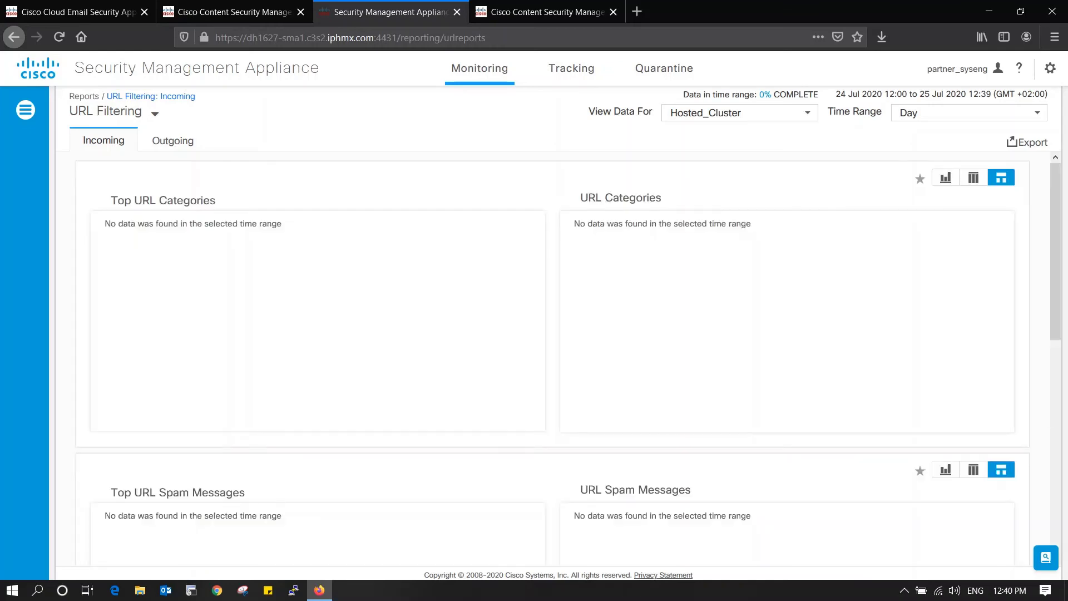
{"action": "scroll", "coordinate": [550, 334], "scroll_direction": "down", "scroll_amount": 3}
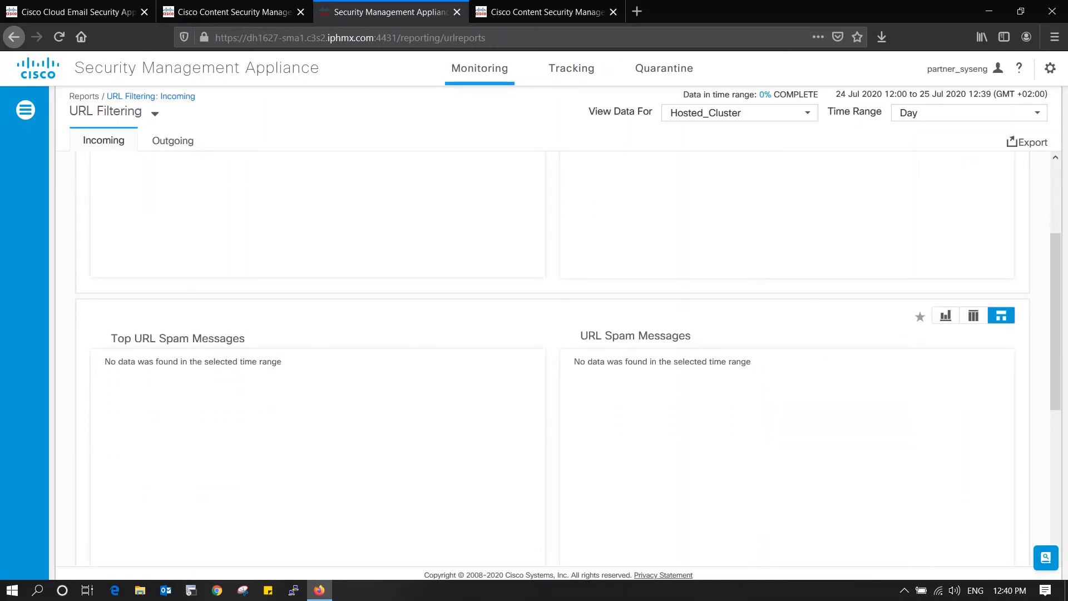
{"action": "left_click", "coordinate": [173, 140]}
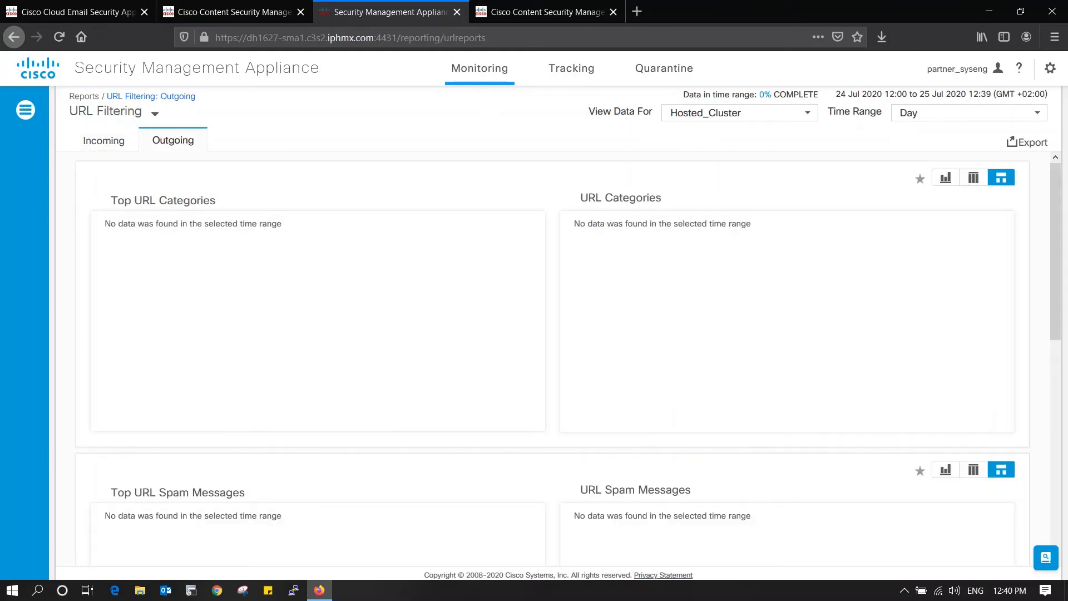
{"action": "left_click", "coordinate": [739, 113]}
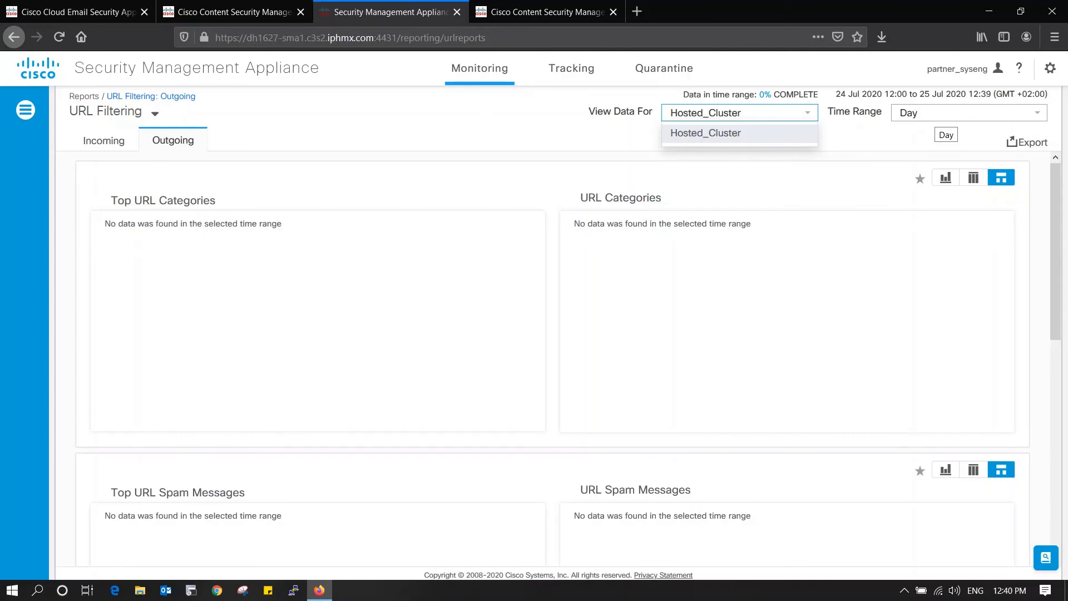
{"action": "left_click", "coordinate": [946, 113]}
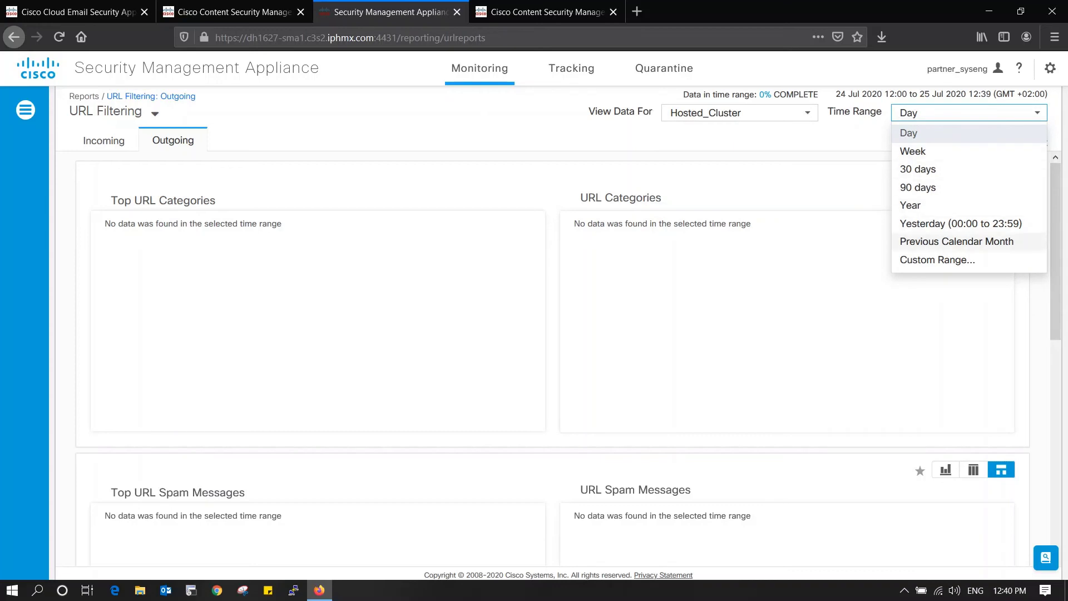
{"action": "key", "text": "Escape"}
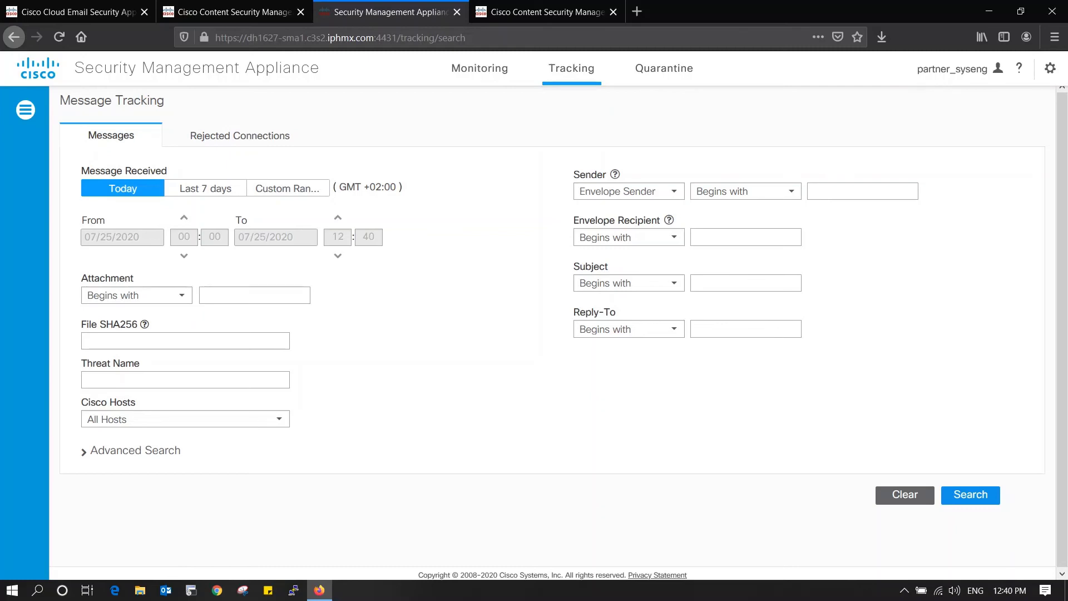
- Switch the Message Tracking search to Rejected Connections
{"action": "left_click", "coordinate": [239, 135]}
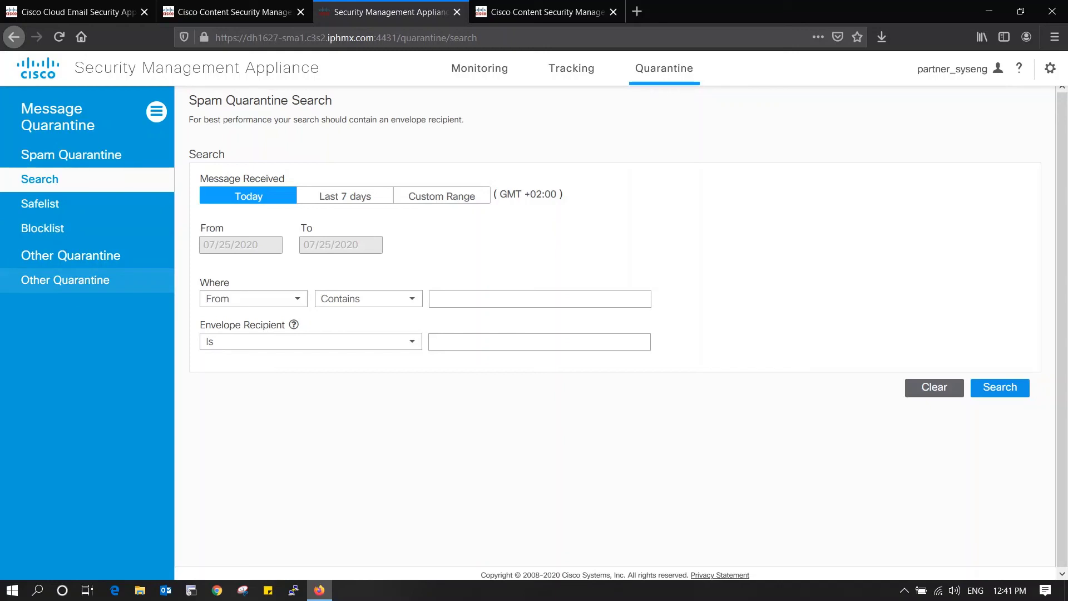
- List the 19 policy, virus and outbreak quarantines, then switch to the ESA tab with Ctrl+1
{"action": "left_click", "coordinate": [65, 280]}
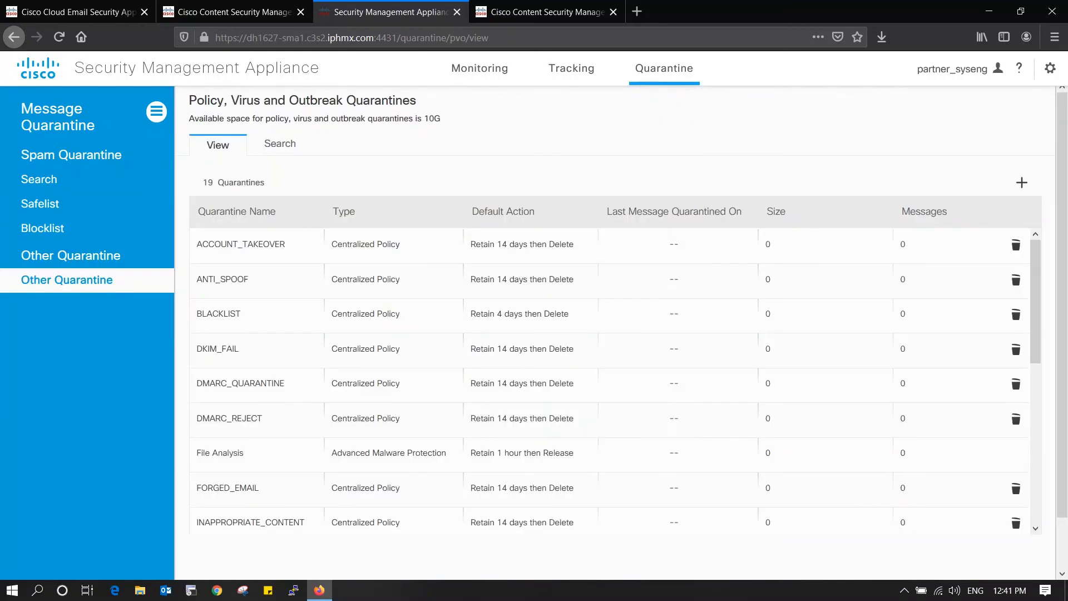
{"action": "scroll", "coordinate": [612, 417], "scroll_direction": "down", "scroll_amount": 1}
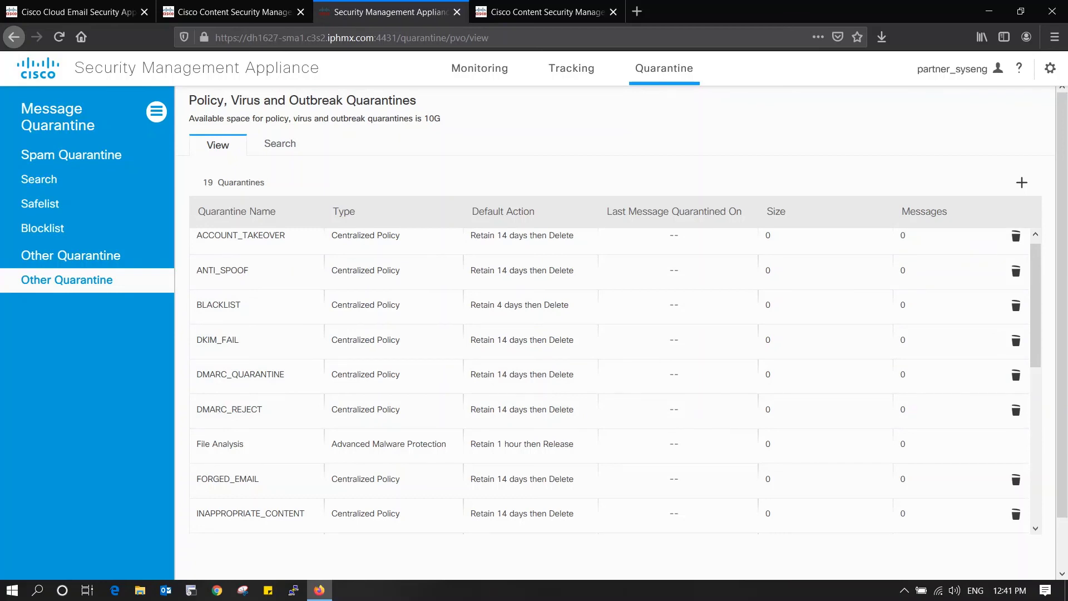
{"action": "key", "text": "ctrl+1"}
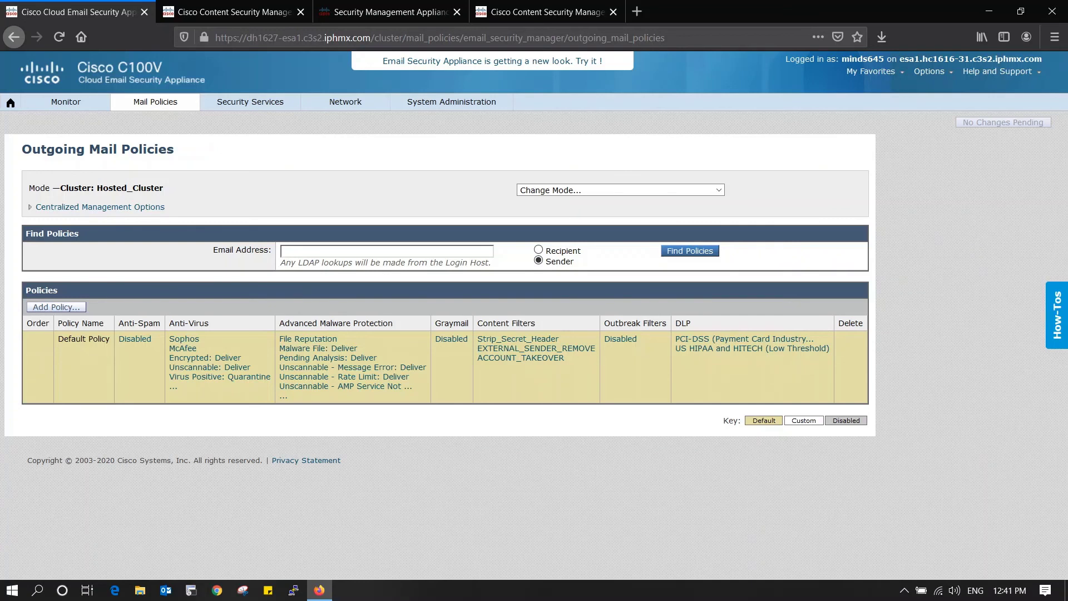
- Open the new-look ESA login in its own tab and check the host in its address
{"action": "left_click", "coordinate": [492, 61]}
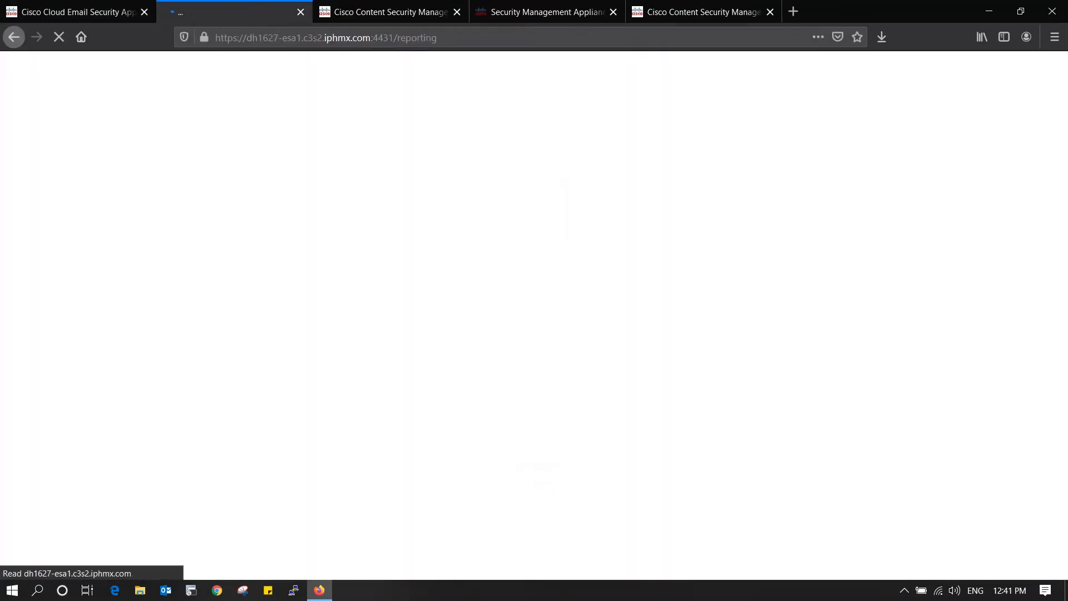
{"action": "left_click_drag", "start_coordinate": [215, 37], "coordinate": [393, 37]}
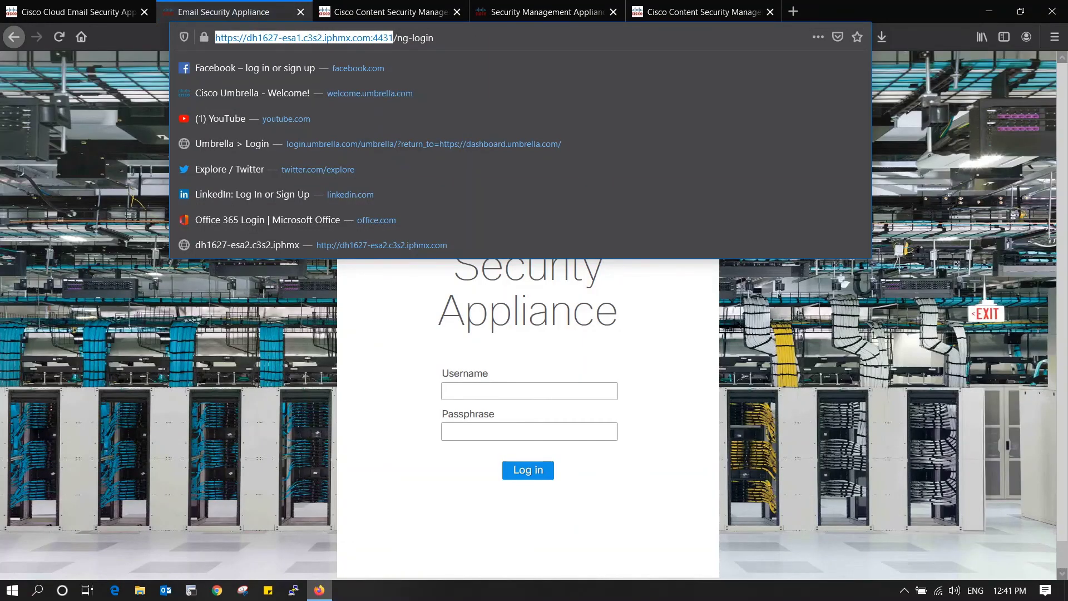
{"action": "key", "text": "Escape"}
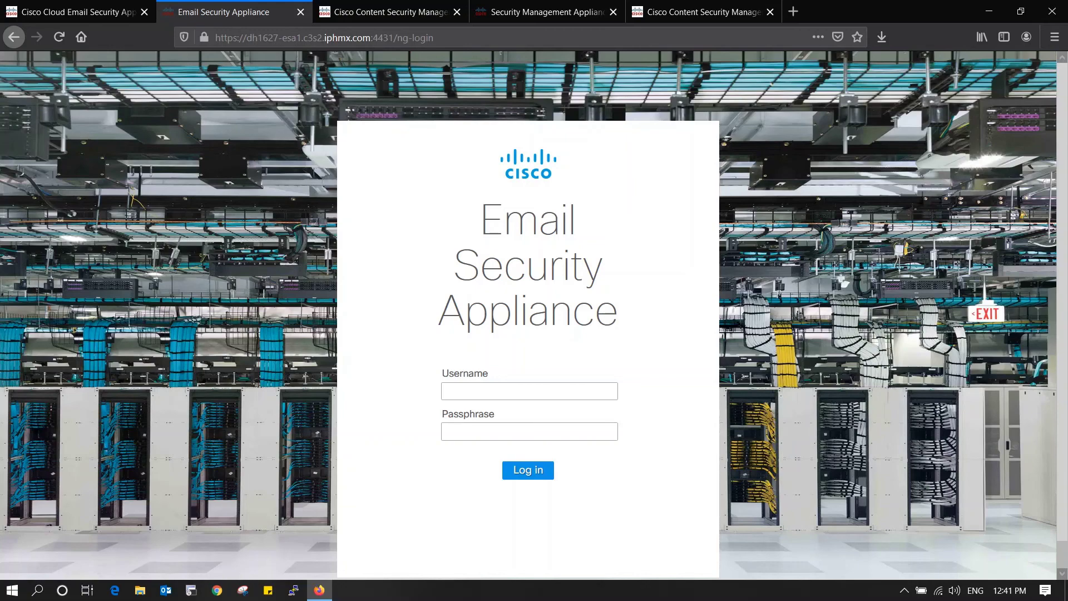
- Compare the new-look SMA host name, then return to the ESA login tab
{"action": "key", "text": "ctrl+Tab"}
{"action": "key", "text": "ctrl+Tab"}
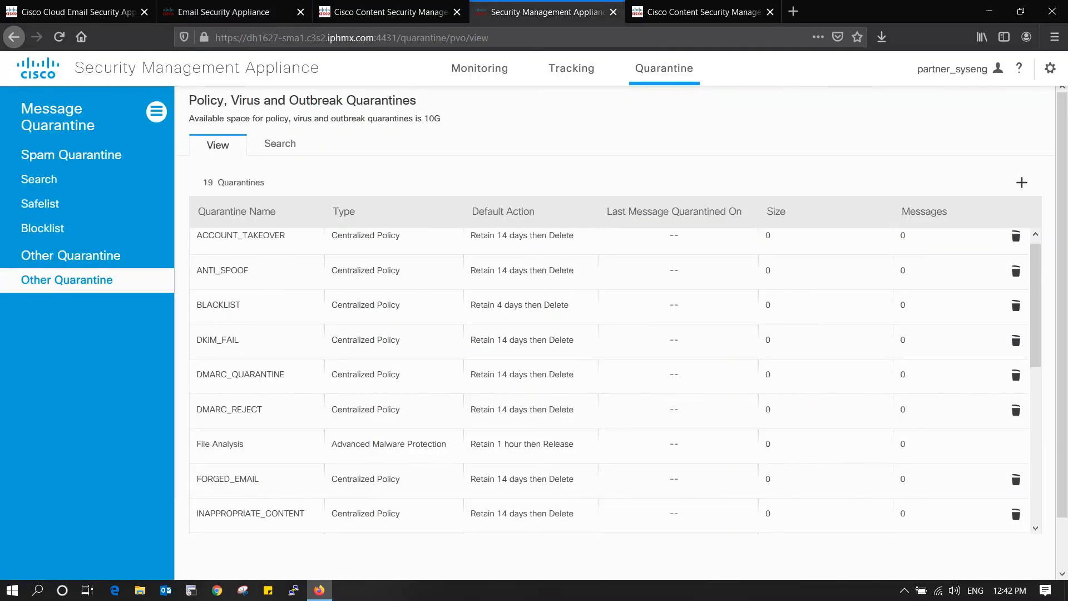
{"action": "left_click_drag", "start_coordinate": [285, 37], "coordinate": [396, 38]}
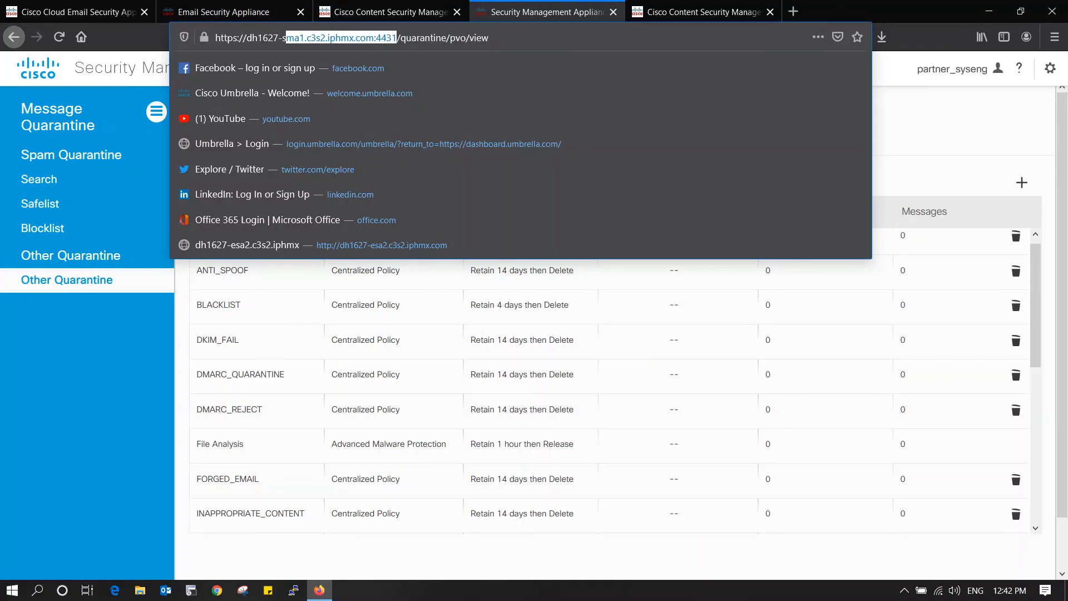
{"action": "left_click", "coordinate": [228, 13]}
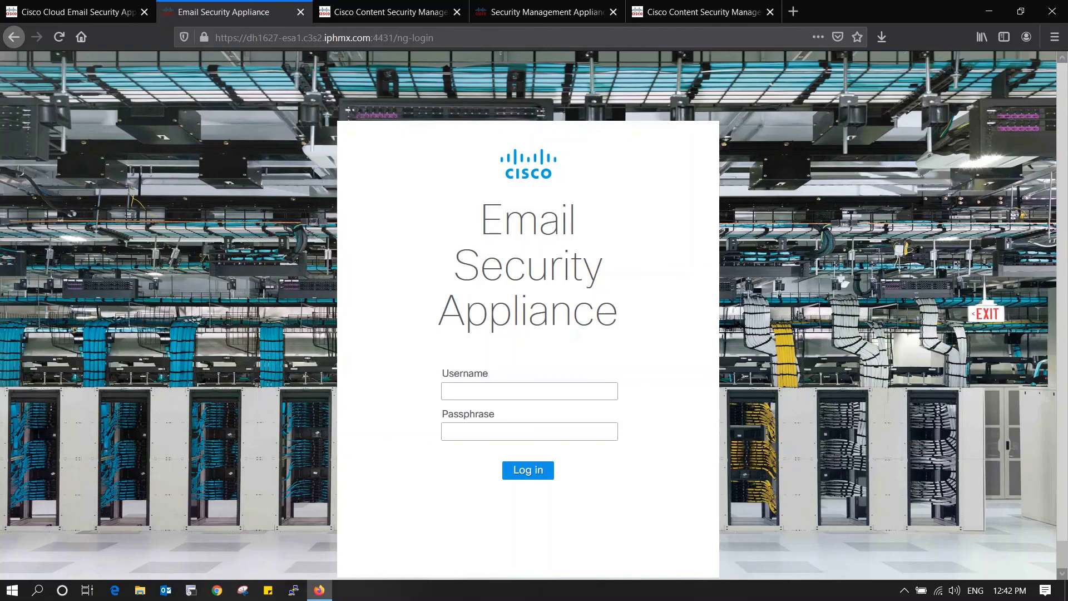
- Check esa1 in the login address and go back to classic Outgoing Mail Policies
{"action": "left_click_drag", "start_coordinate": [282, 37], "coordinate": [301, 38]}
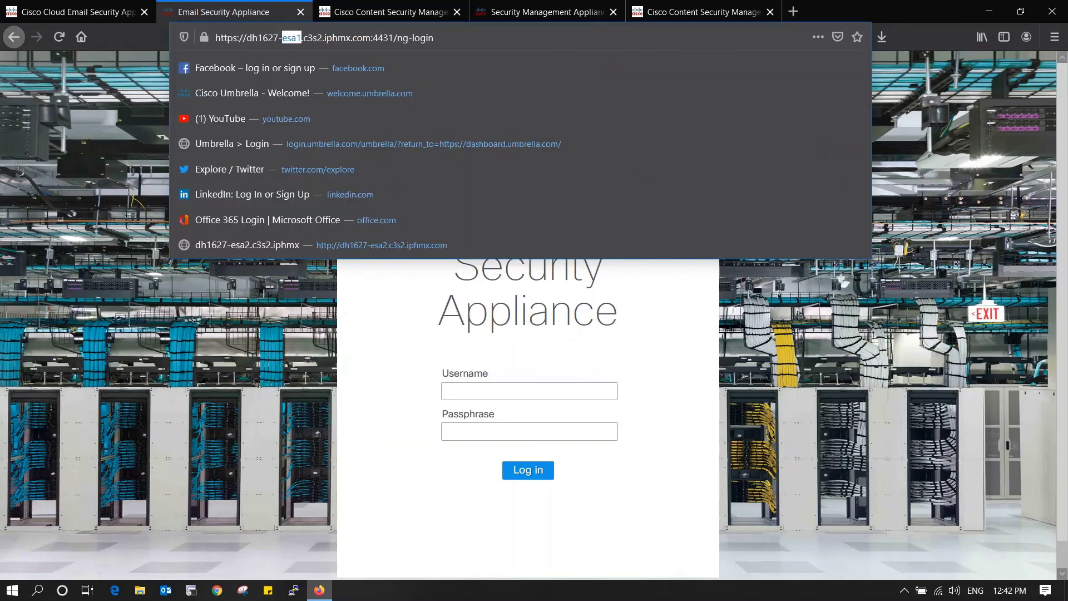
{"action": "key", "text": "Escape"}
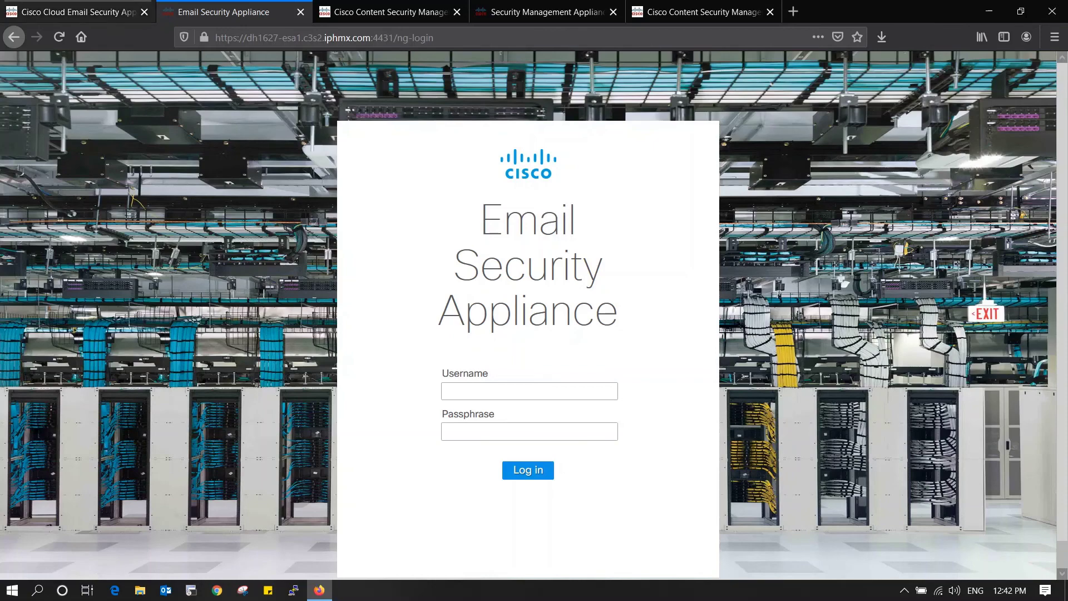
{"action": "left_click", "coordinate": [78, 12]}
{"action": "mouse_move", "coordinate": [250, 101]}
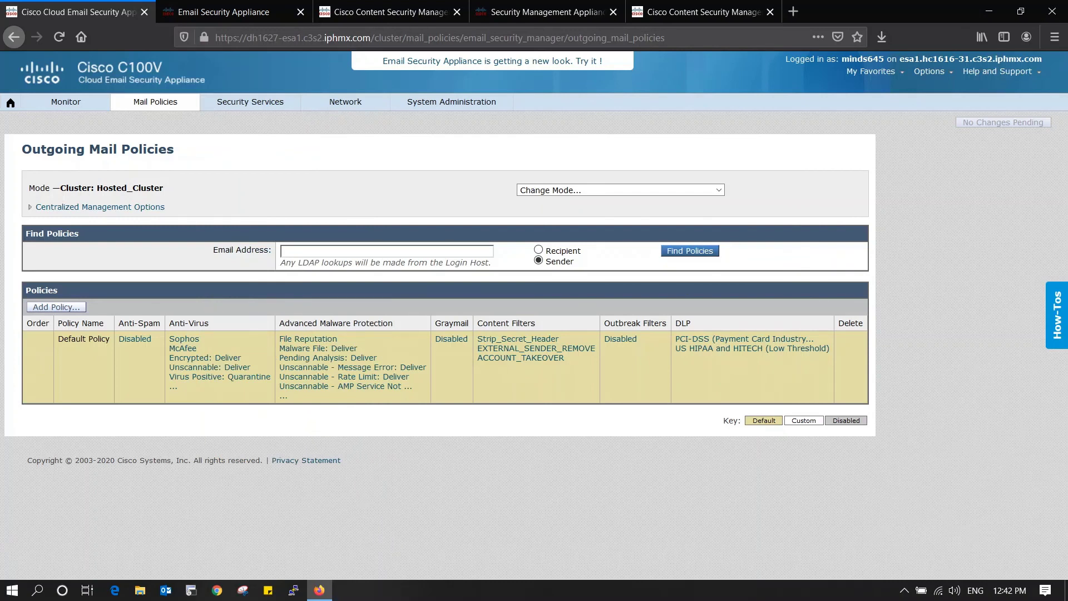
{"action": "left_click_drag", "start_coordinate": [247, 37], "coordinate": [370, 37]}
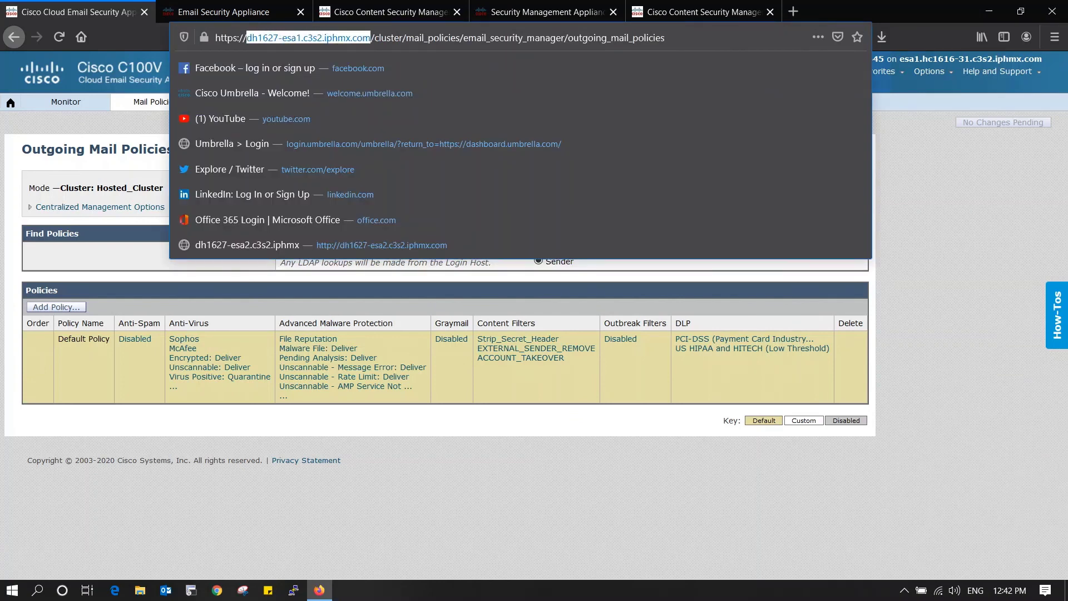
{"action": "left_click", "coordinate": [556, 278]}
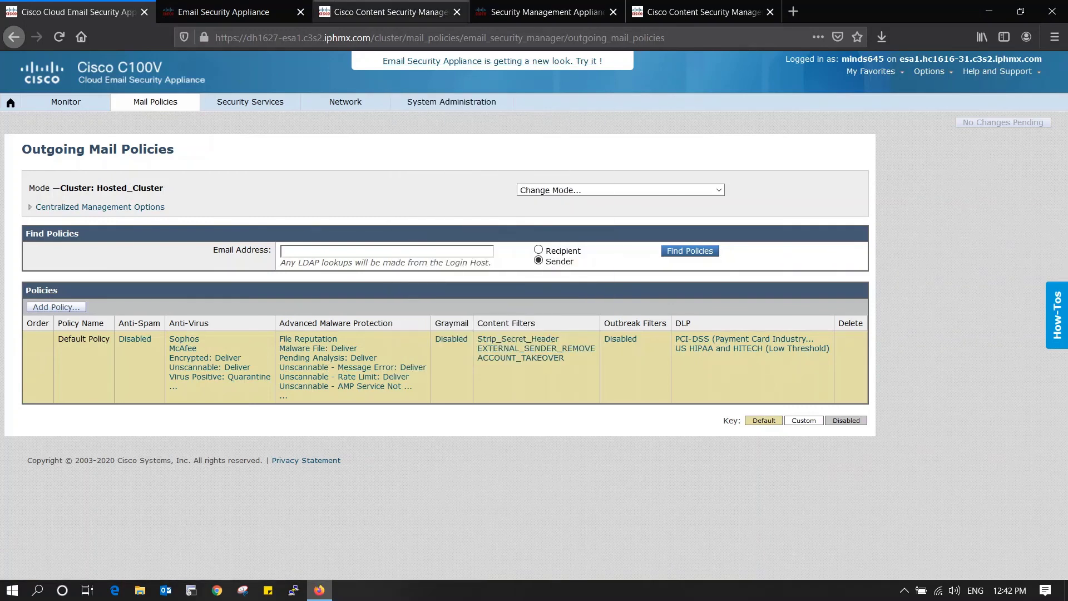
{"action": "left_click", "coordinate": [389, 12]}
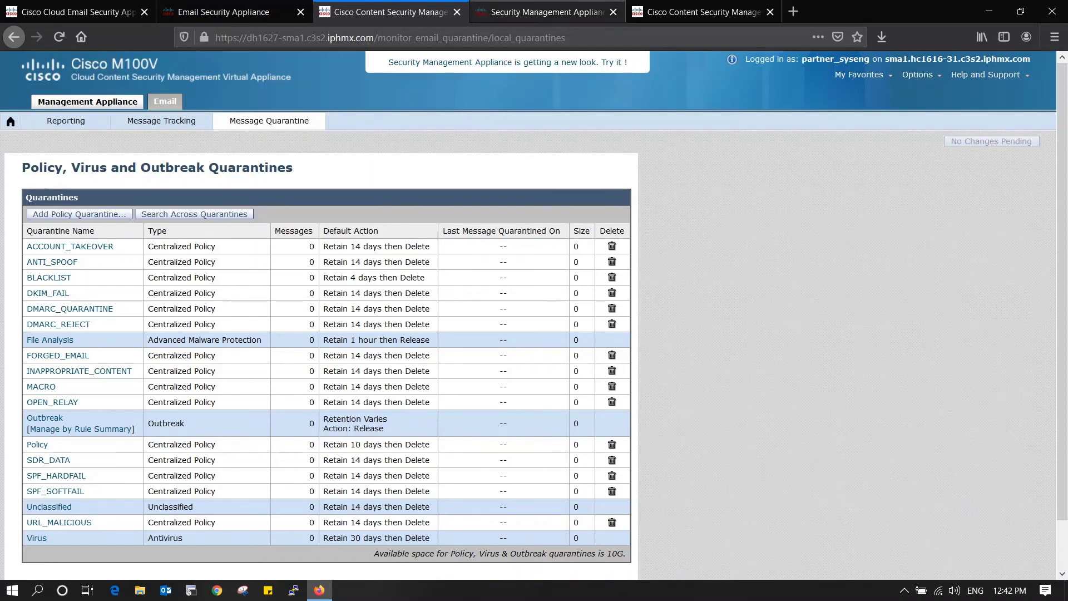
{"action": "left_click", "coordinate": [542, 11]}
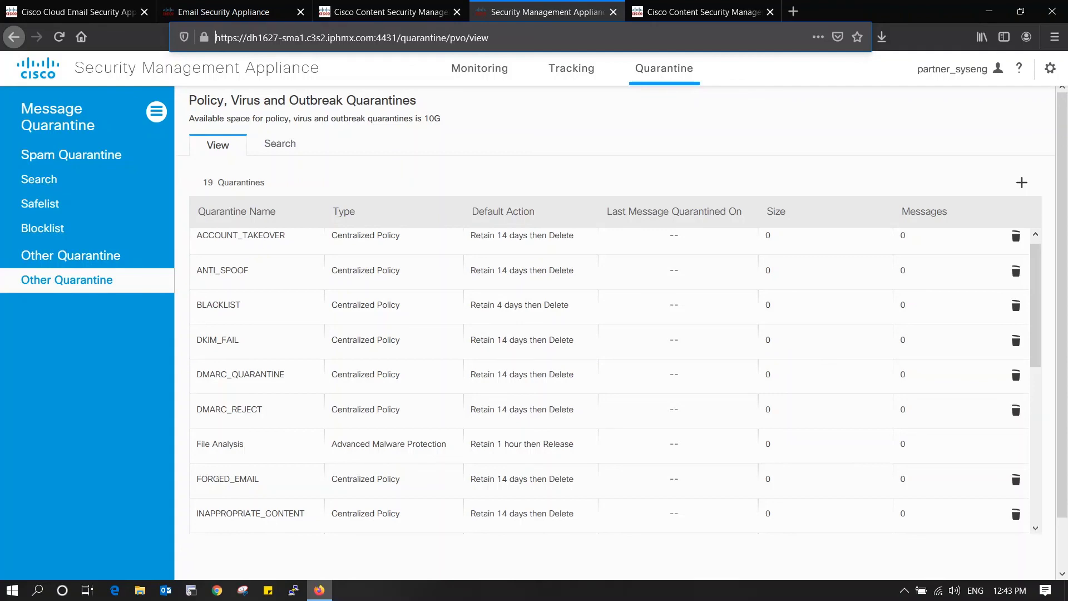
{"action": "key", "text": "ctrl+1"}
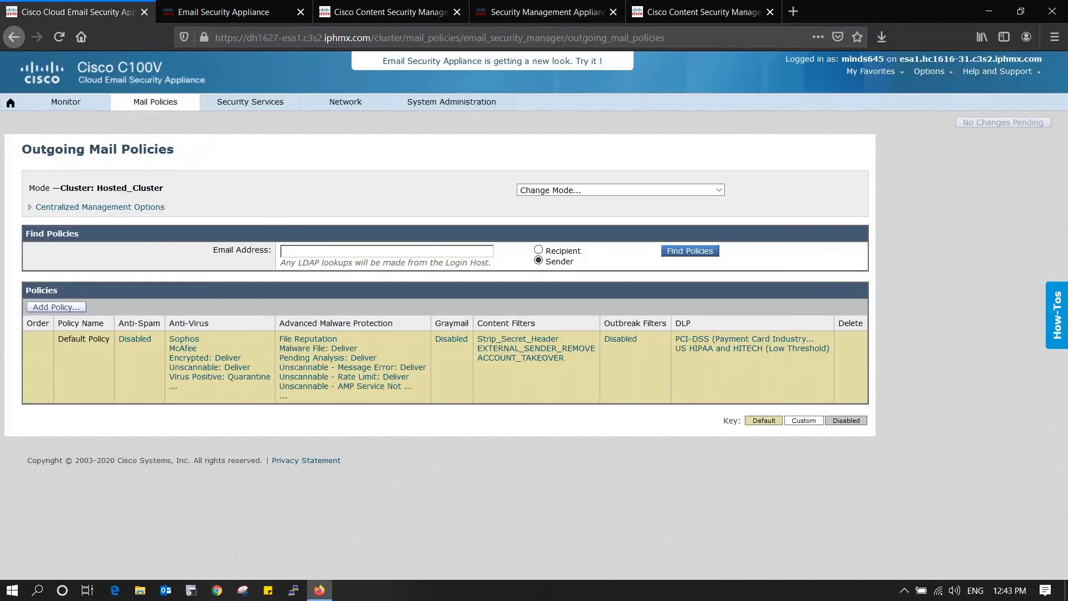